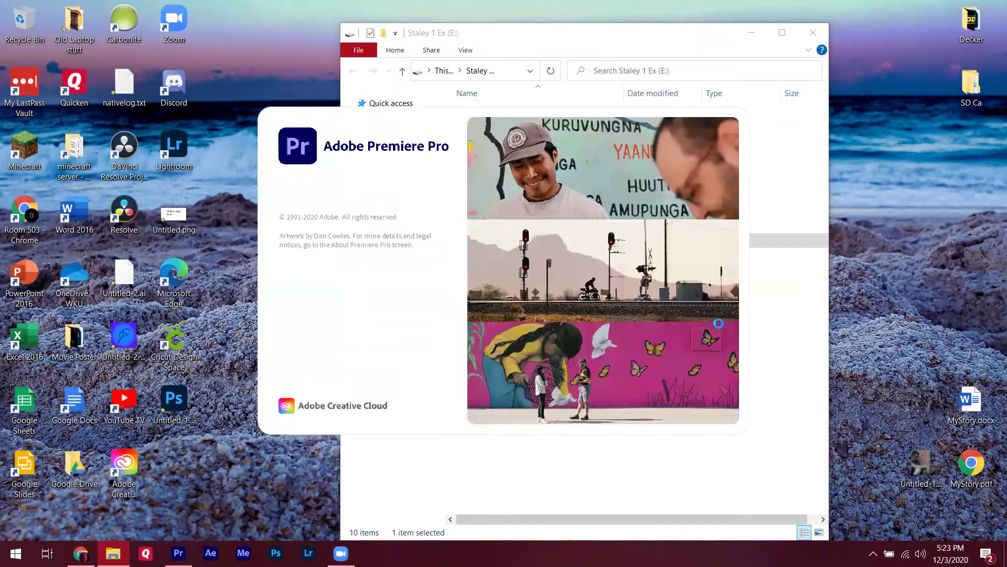
Create a new project named "Project" in the E:\Project folder and switch to the Assembly workspace
left_click(794, 371)
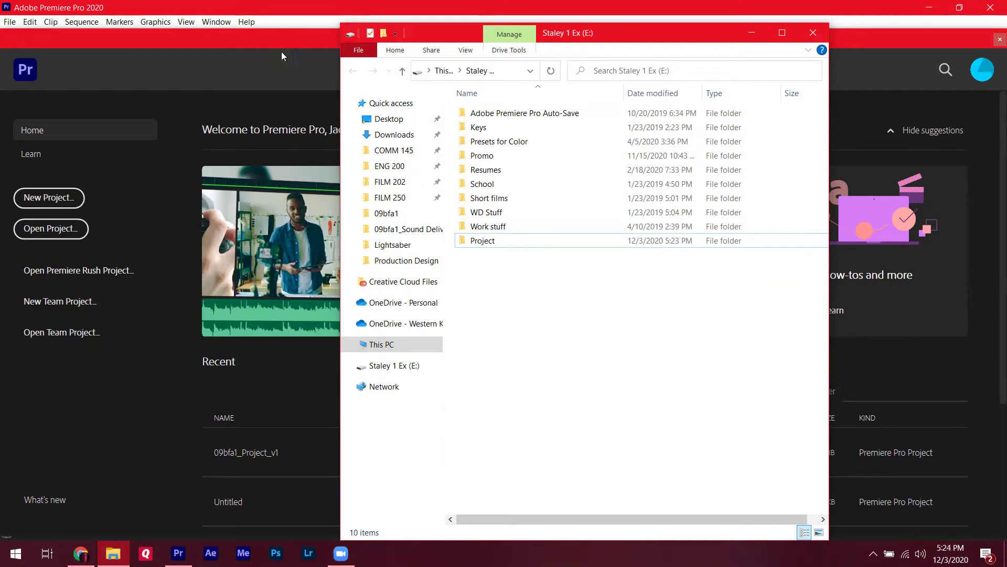
left_click(61, 202)
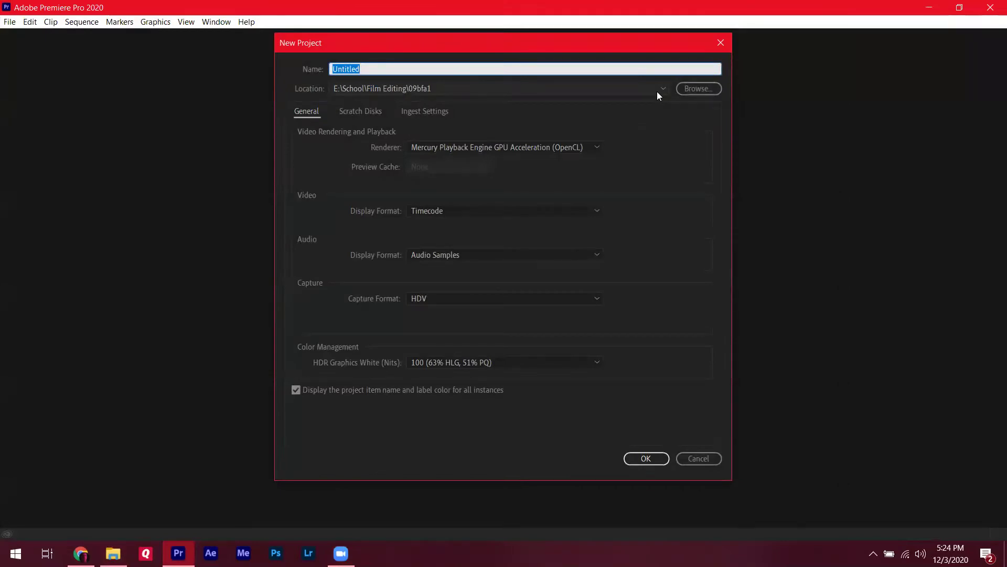
type("Project")
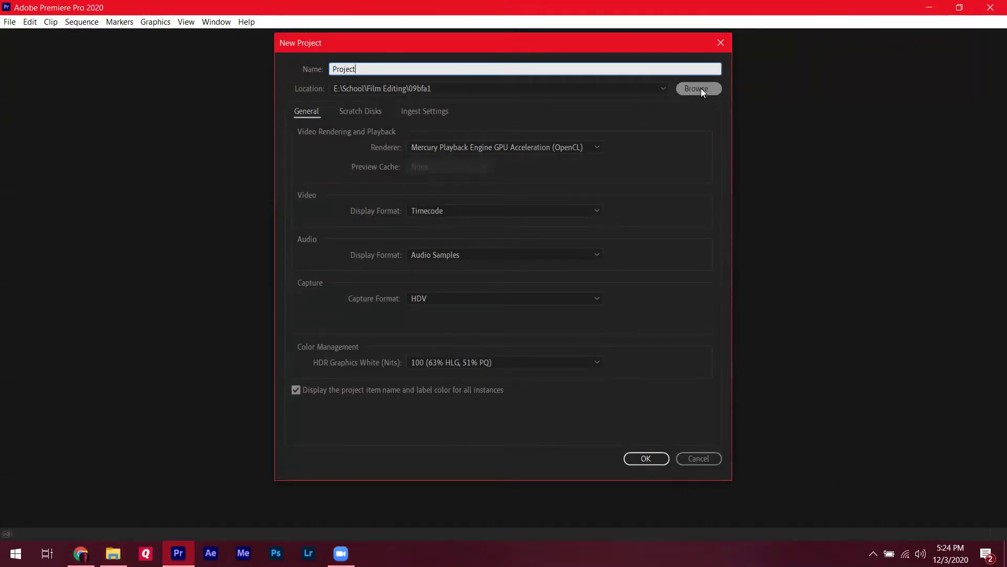
left_click(701, 88)
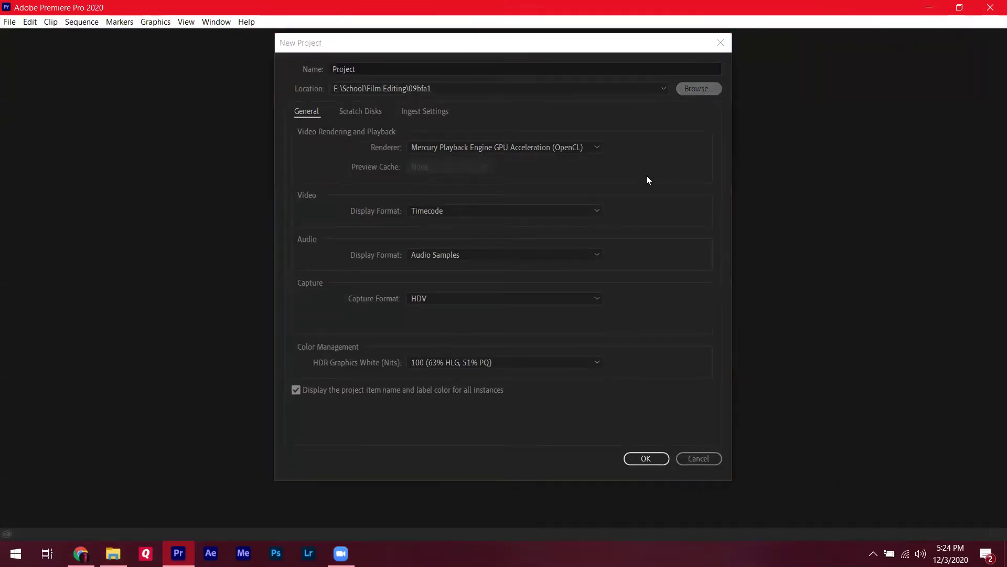
scroll(354, 230, "up", 2)
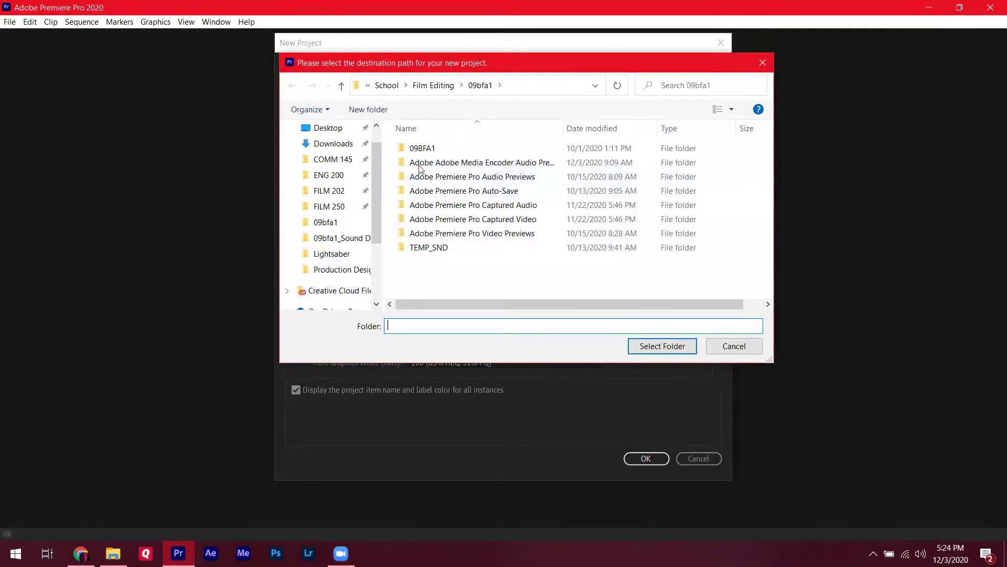
left_click(387, 85)
left_click(439, 86)
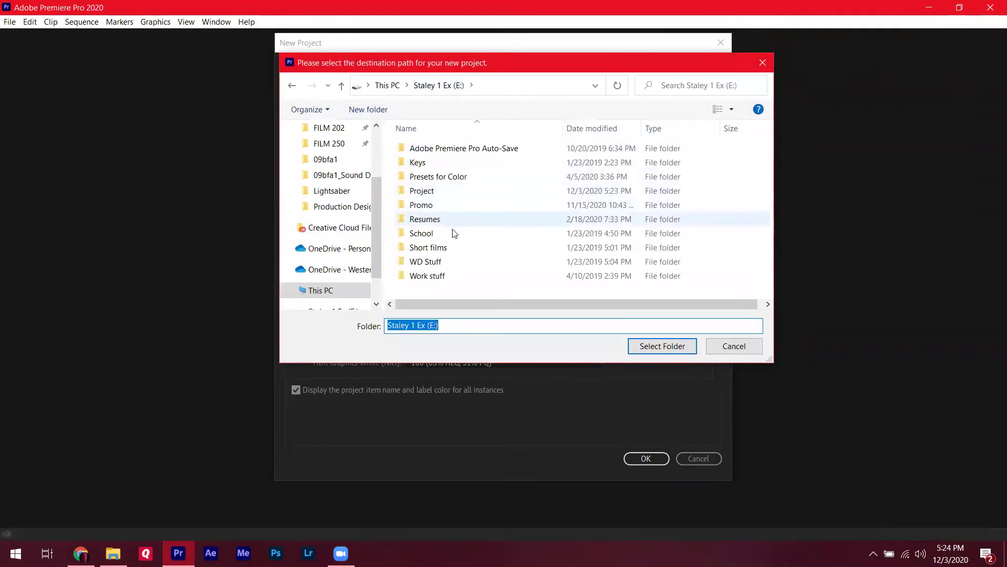
left_click(456, 195)
double_click(455, 198)
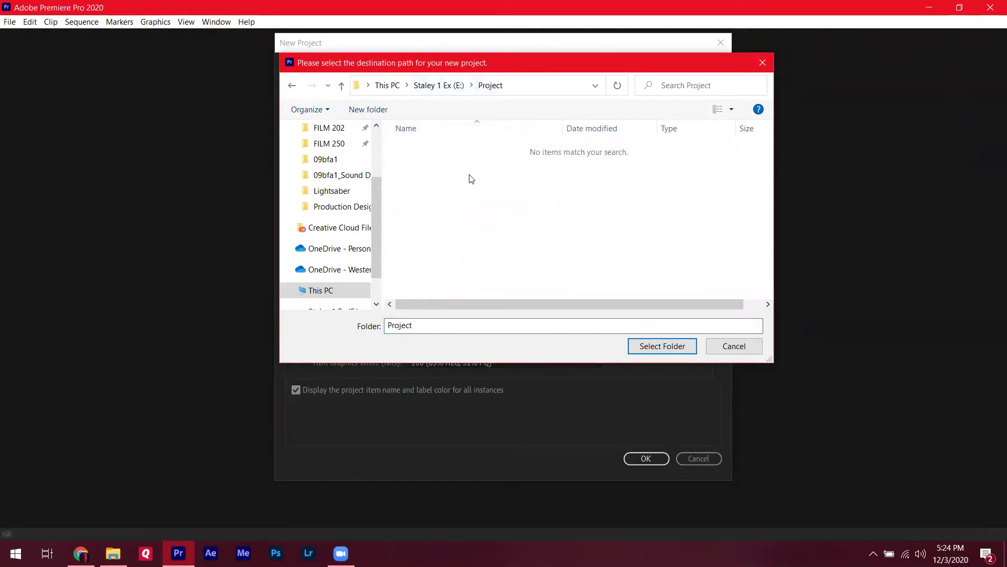
left_click(662, 347)
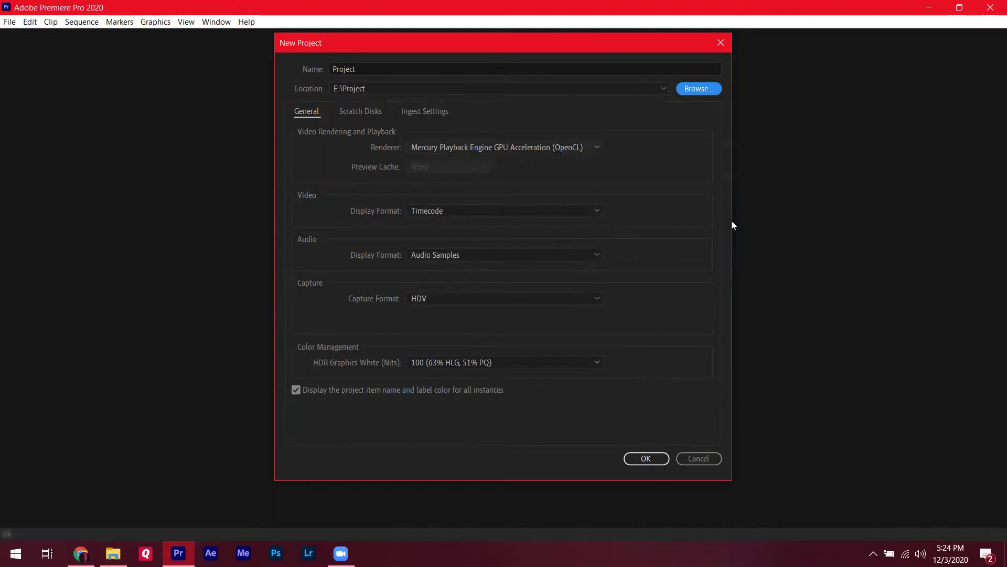
left_click(650, 456)
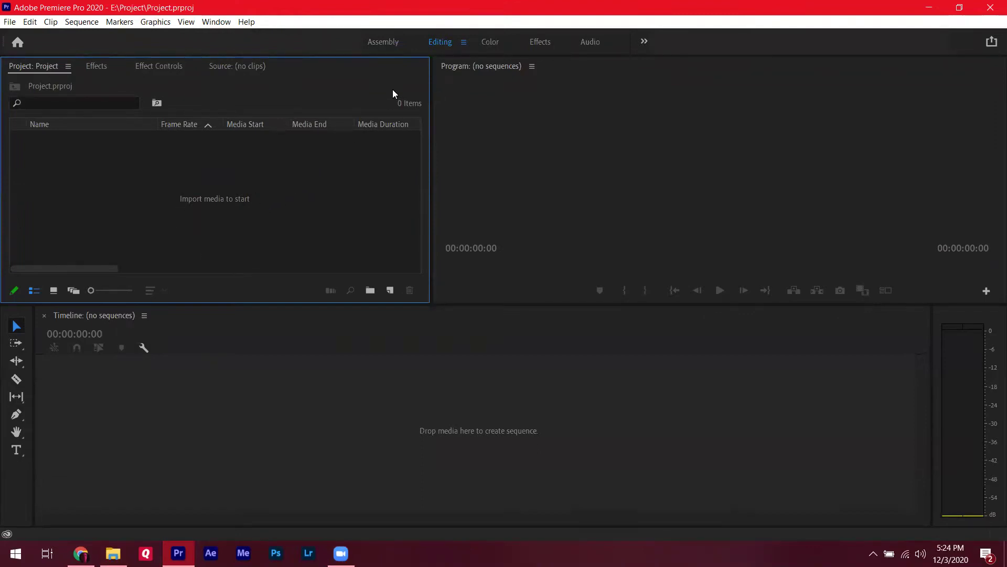
left_click(383, 46)
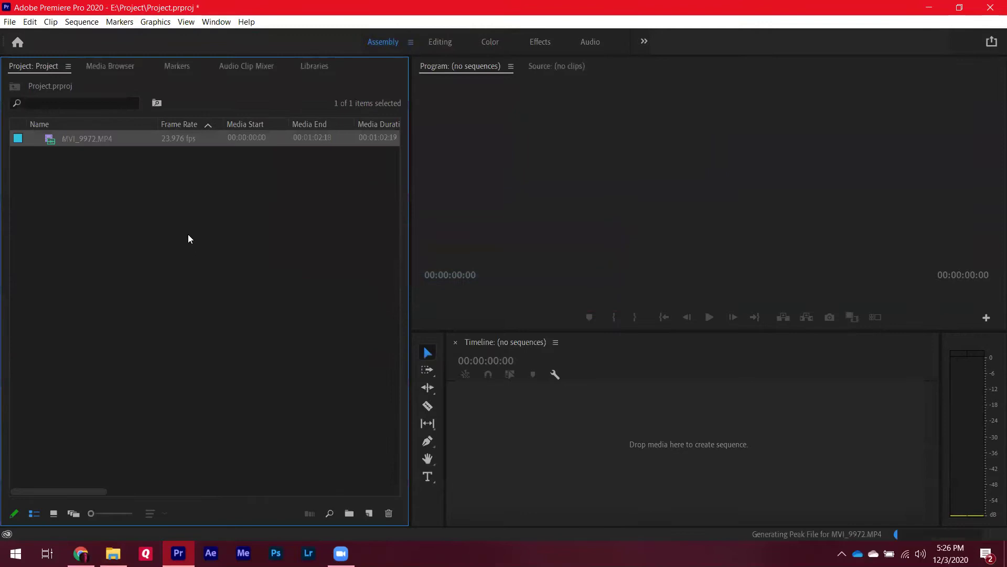
left_click(7, 21)
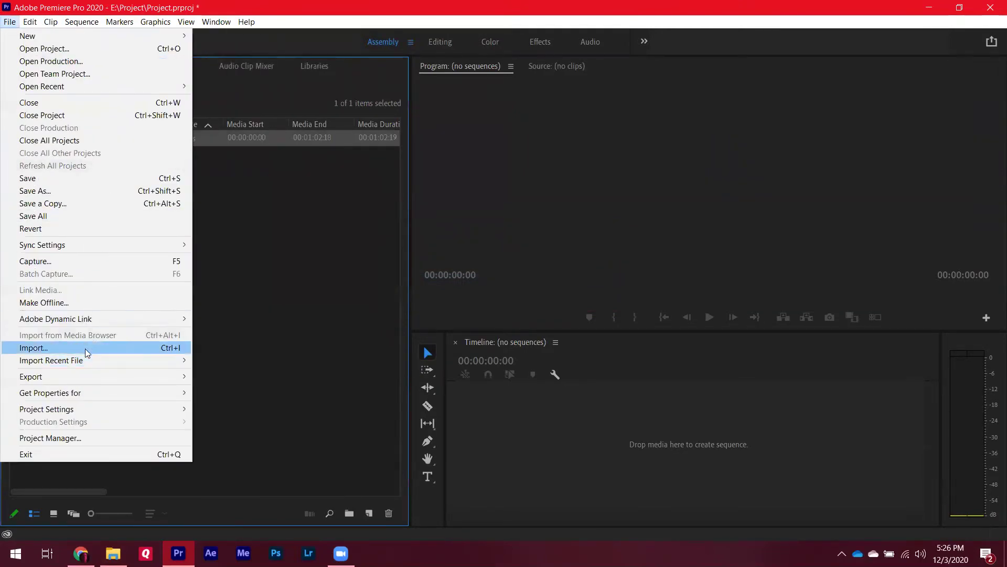
left_click(320, 381)
left_click(5, 23)
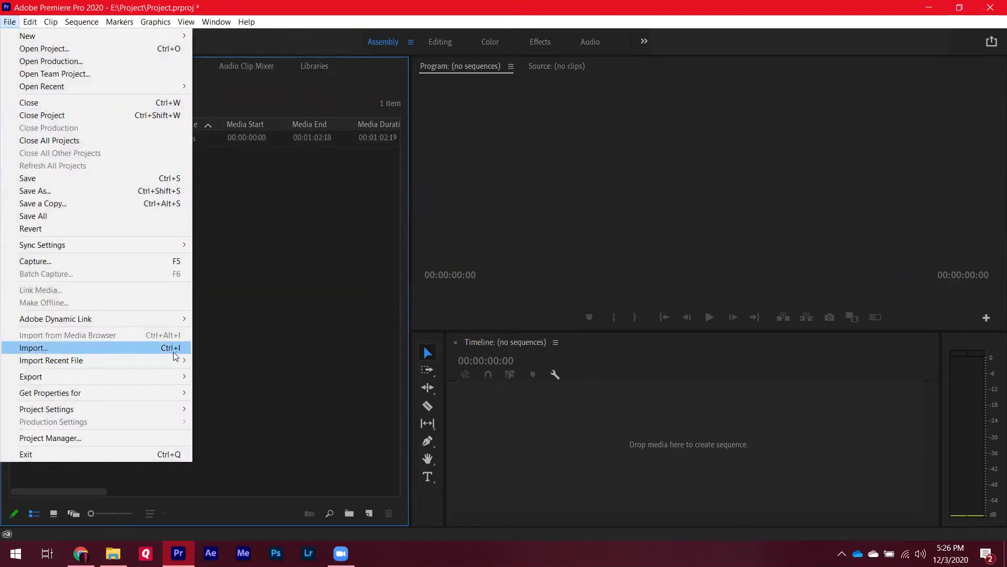
left_click(302, 288)
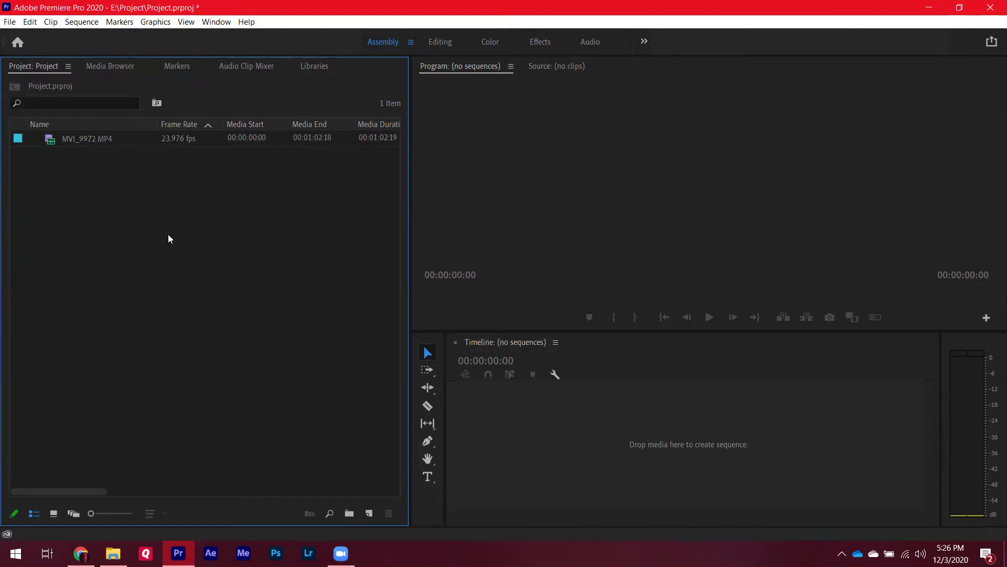
right_click(160, 275)
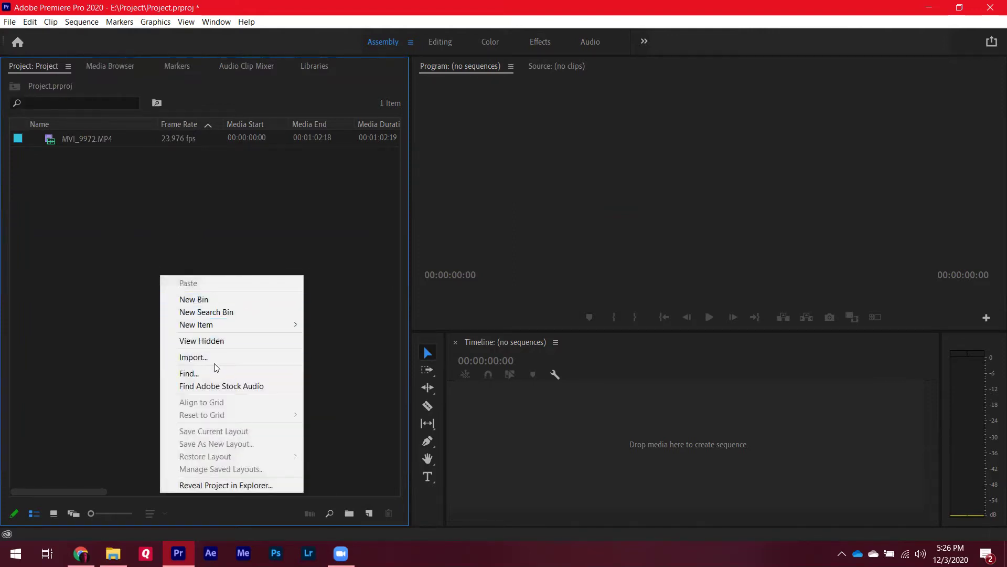
left_click(95, 245)
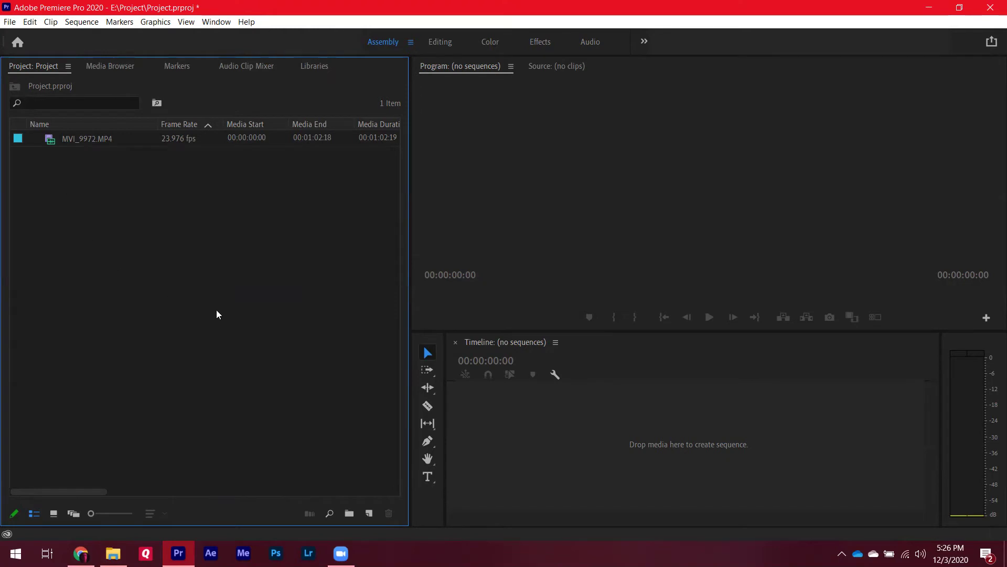
Create a new sequence from the HDV 1080p30 preset, keeping the default sequence name
left_click(369, 514)
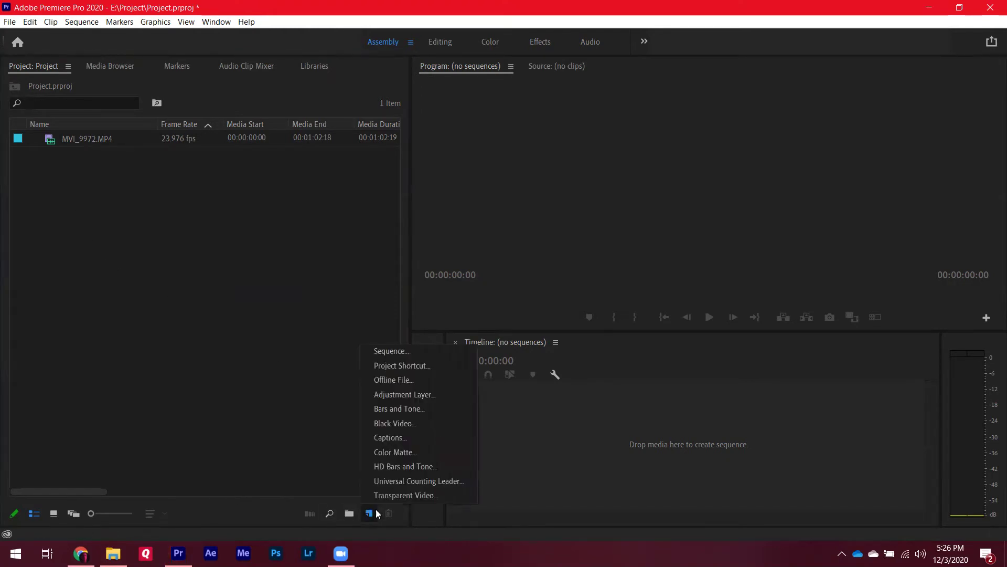
left_click(410, 352)
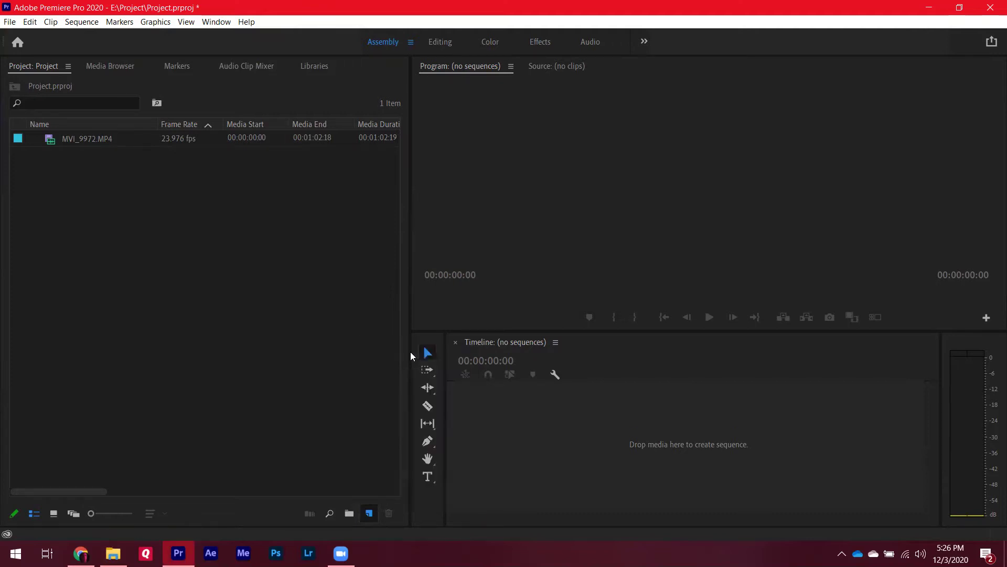
scroll(337, 308, "down", 1)
scroll(338, 308, "up", 1)
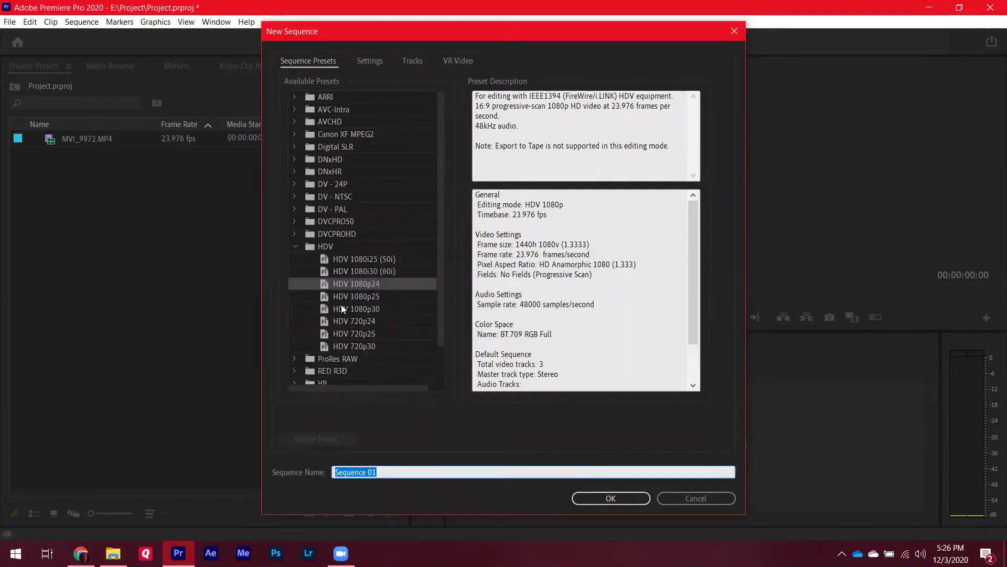
scroll(336, 254, "down", 2)
scroll(336, 254, "up", 2)
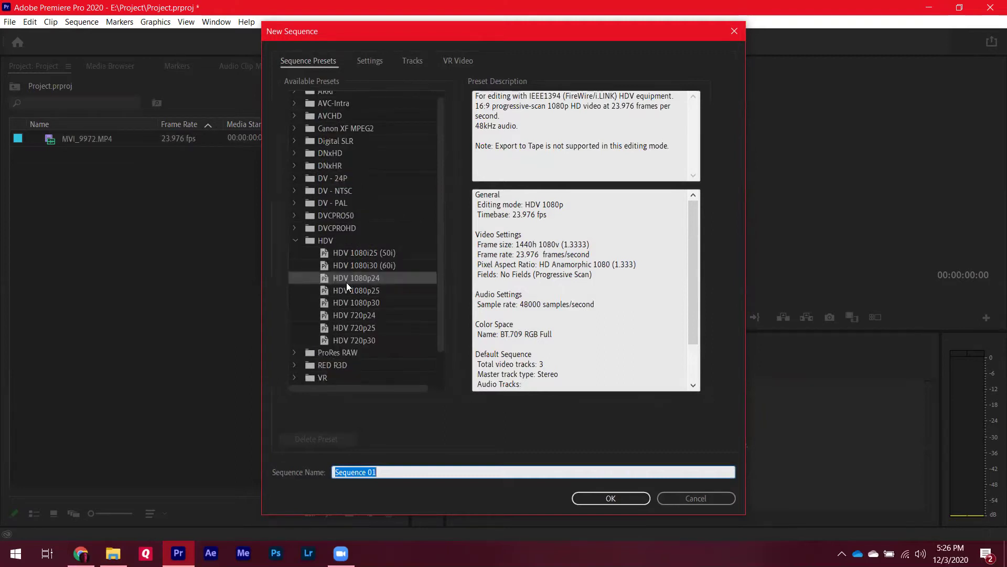
left_click(328, 303)
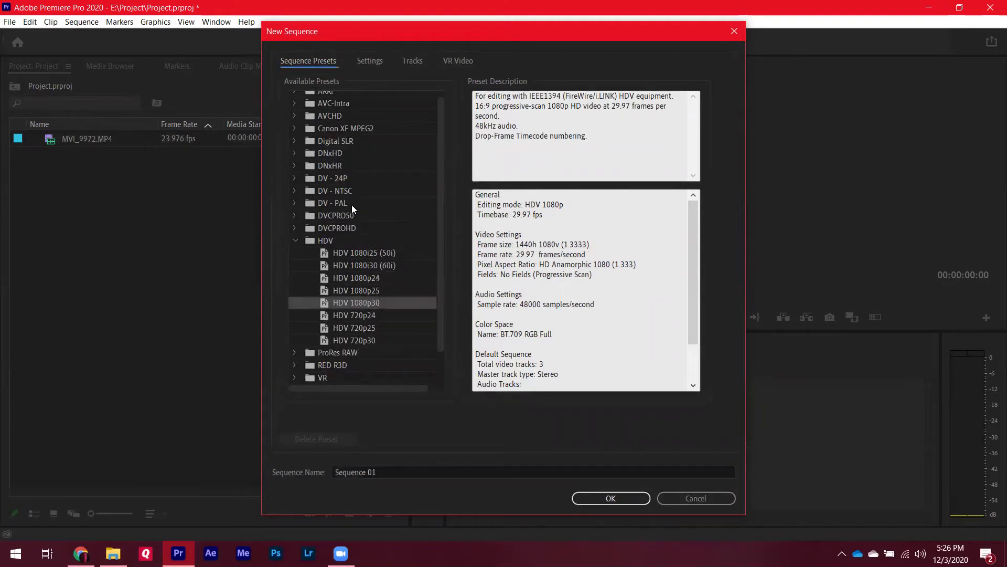
scroll(361, 264, "down", 1)
scroll(361, 264, "up", 1)
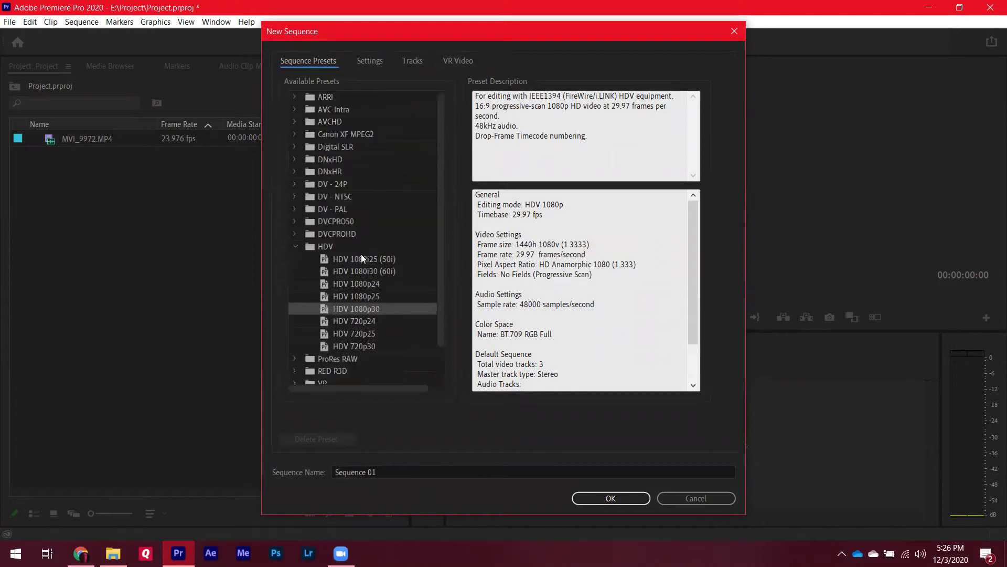
scroll(334, 285, "down", 1)
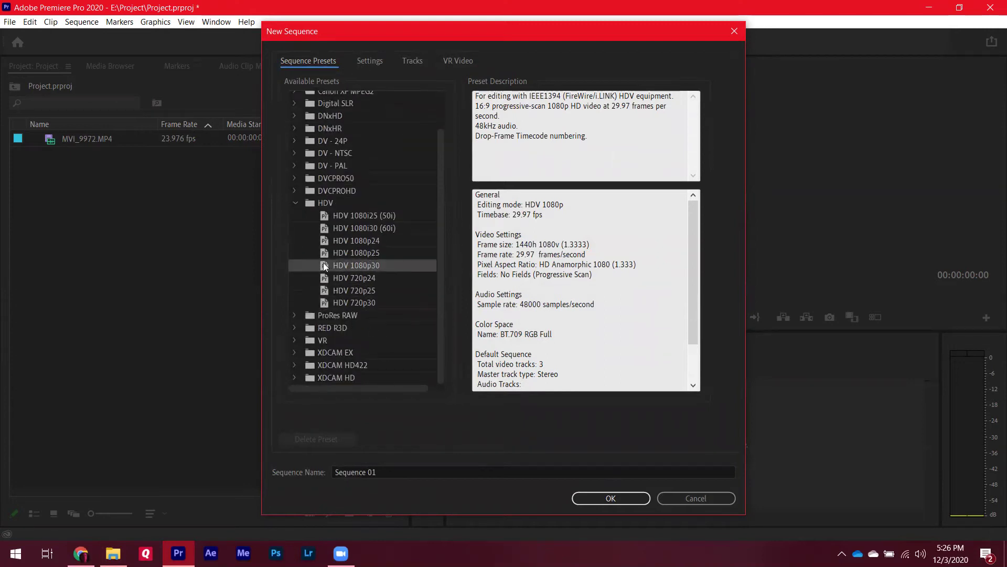
double_click(323, 266)
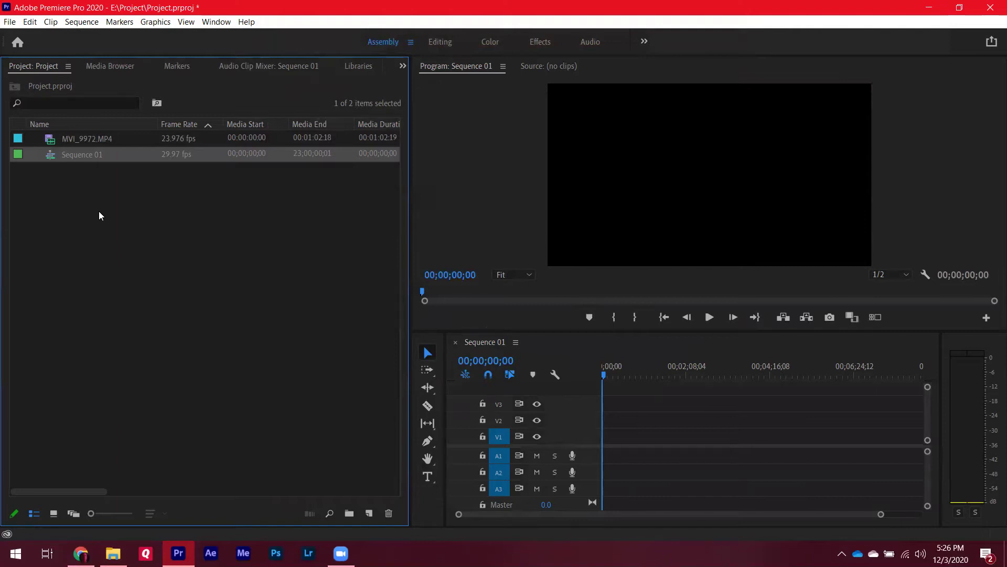
right_click(17, 157)
left_click(179, 227)
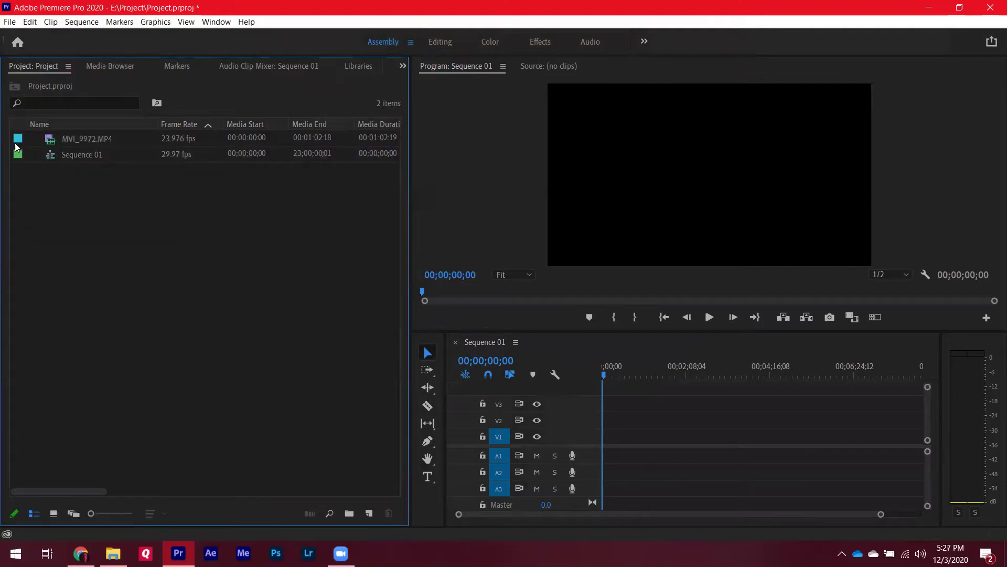
left_click(76, 157)
left_click(75, 158)
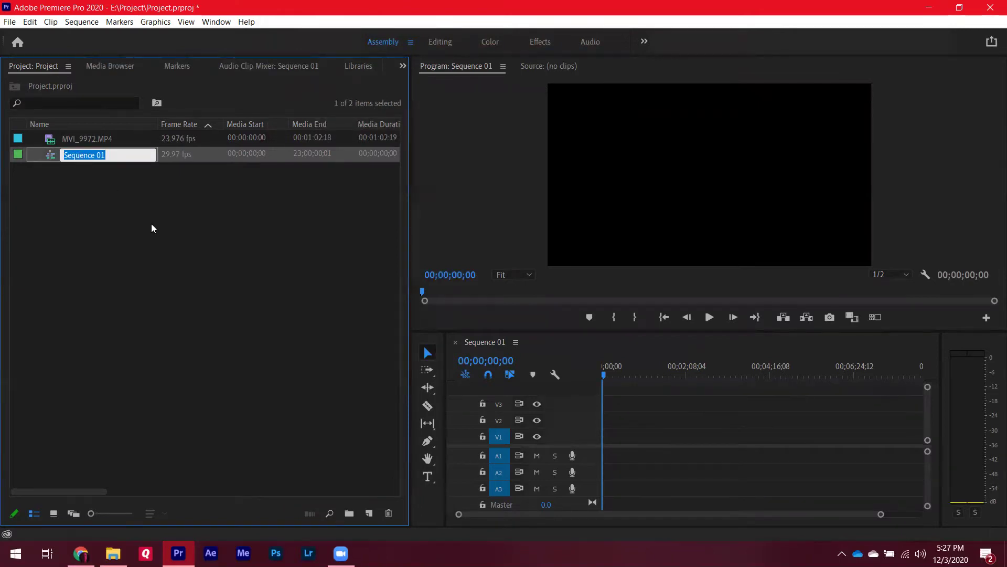
left_click(151, 228)
left_click(78, 155)
left_click(86, 198)
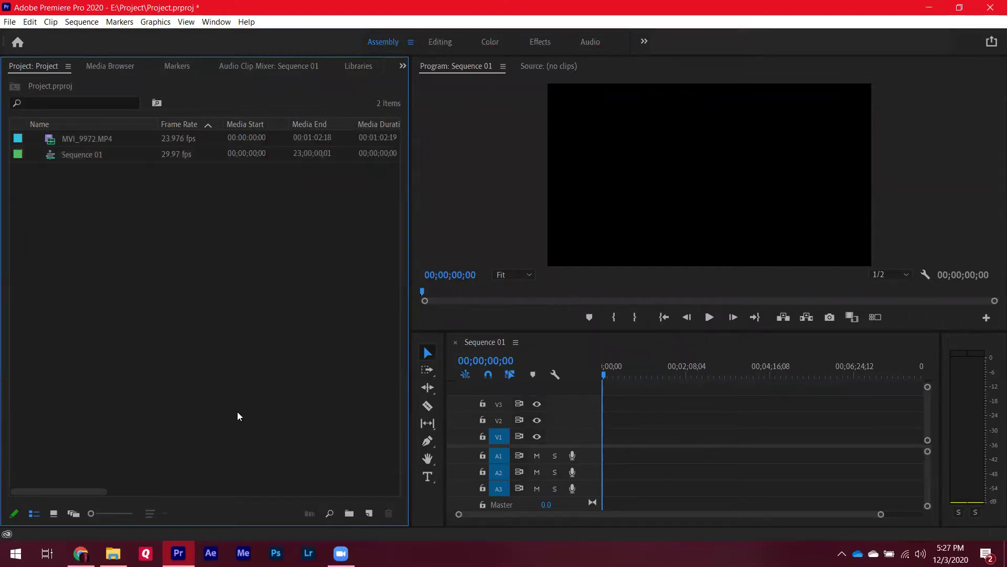
Add a bin named "099 Rough Cut" to the project
left_click(349, 514)
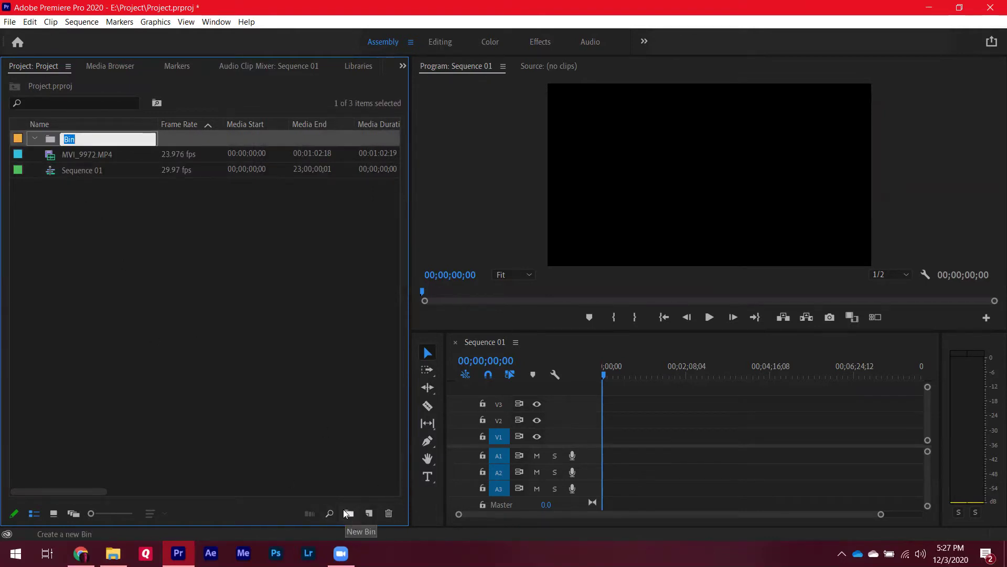
left_click(66, 138)
double_click(67, 138)
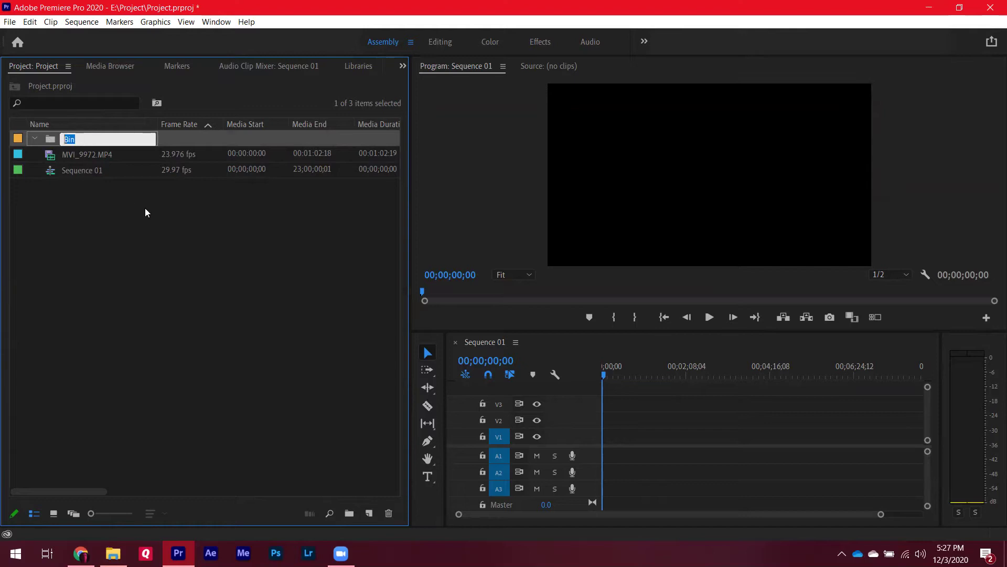
type("099 Rough Cut")
key("Tab")
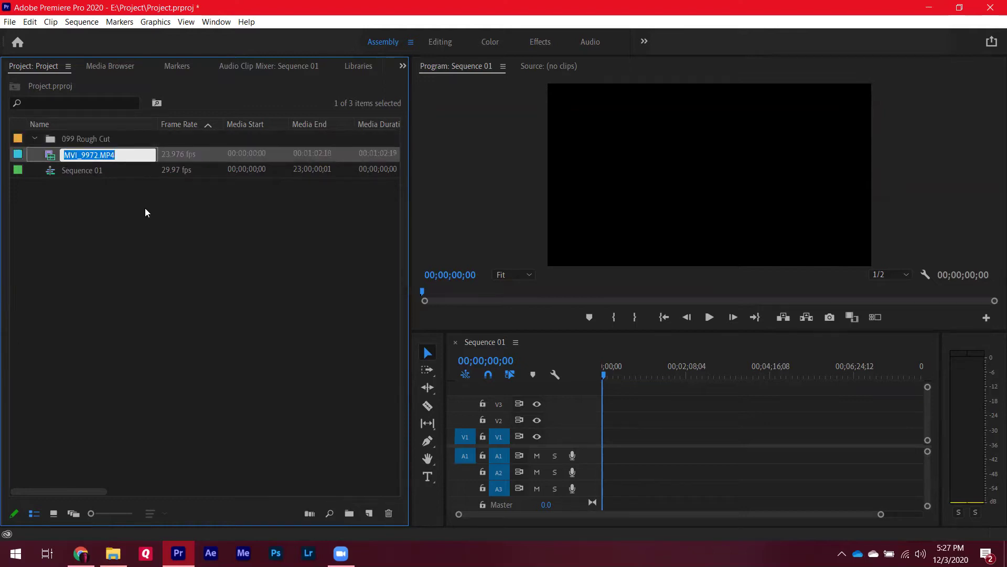
Add two more bins to the project, named "199 Editors cut" and "299 directors cut"
left_click(349, 513)
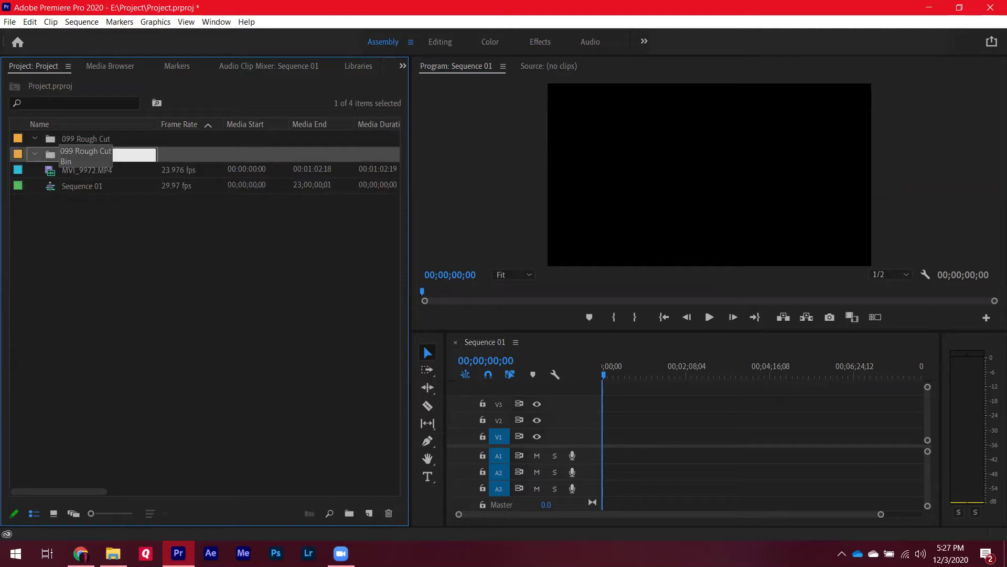
type("199 Editors cut")
left_click(169, 217)
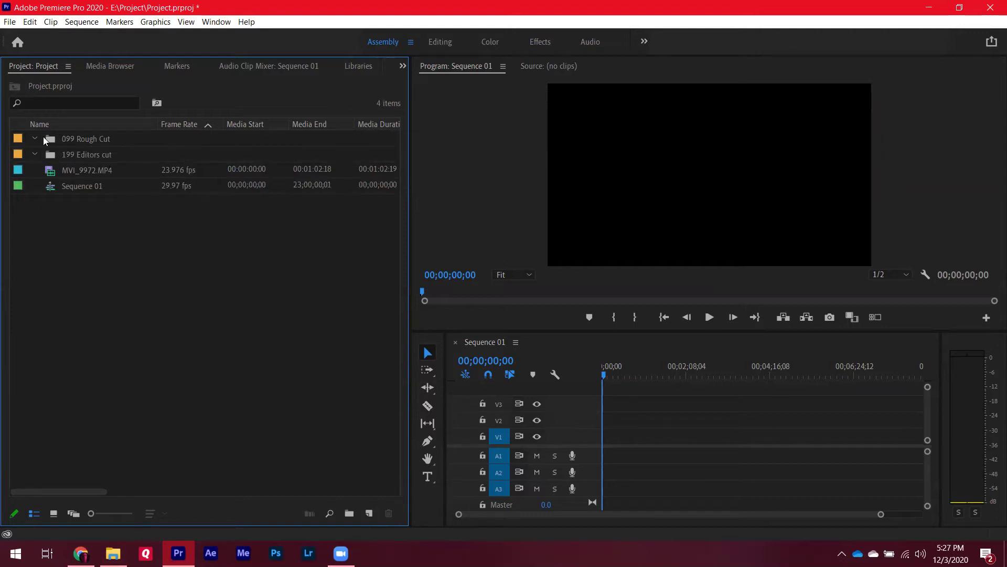
left_click(355, 514)
type("299 directors cut")
key("Tab")
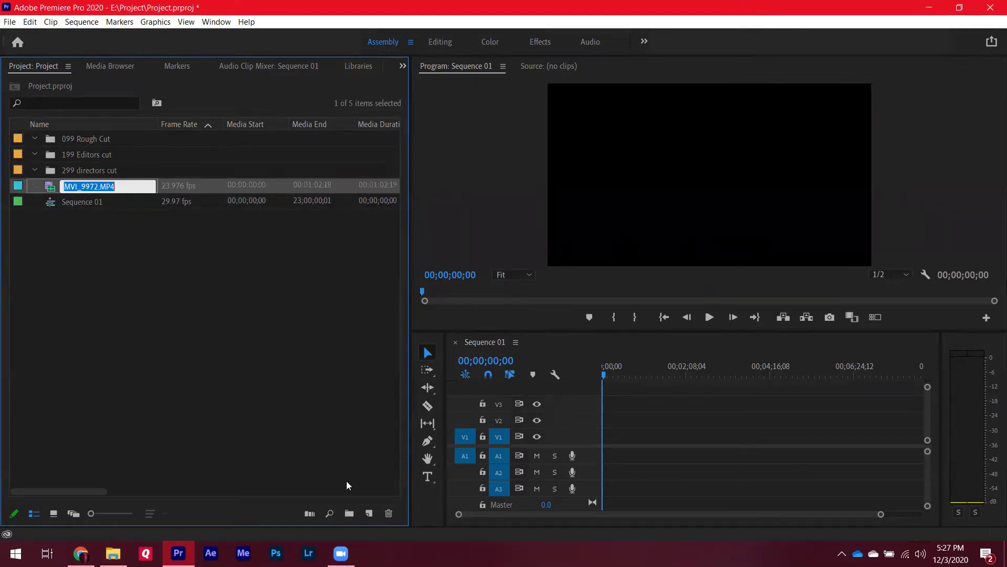
Add a bin named "399 producers cut" to the project
left_click(352, 515)
type("399  produc")
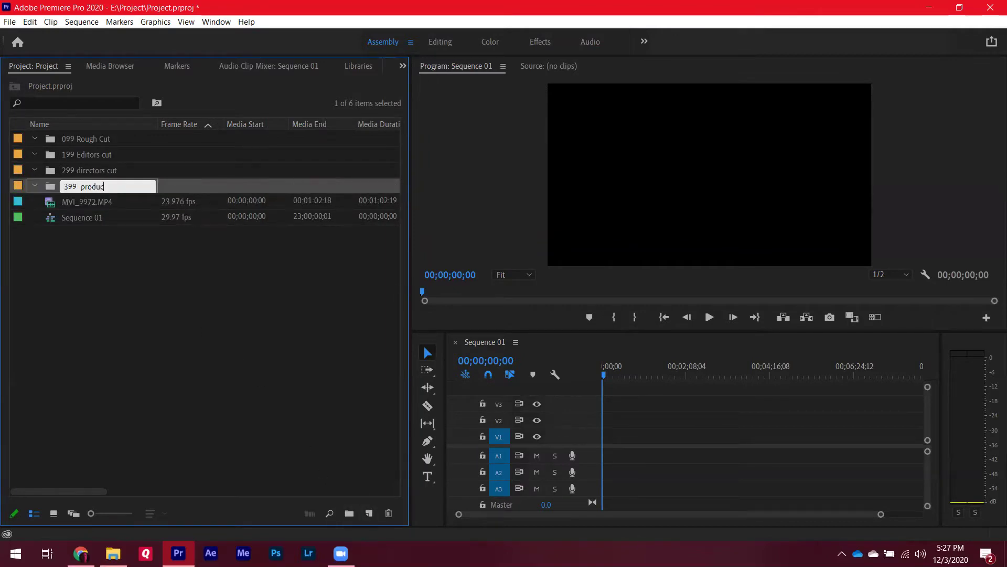
type("ers cut")
key("Tab")
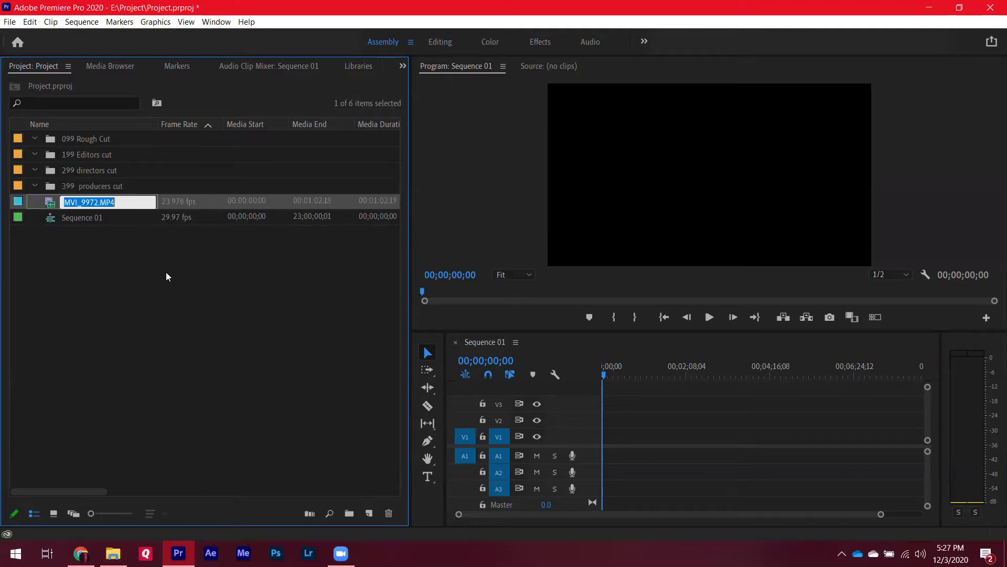
Add a bin named "499 final cut" to the project
left_click(349, 512)
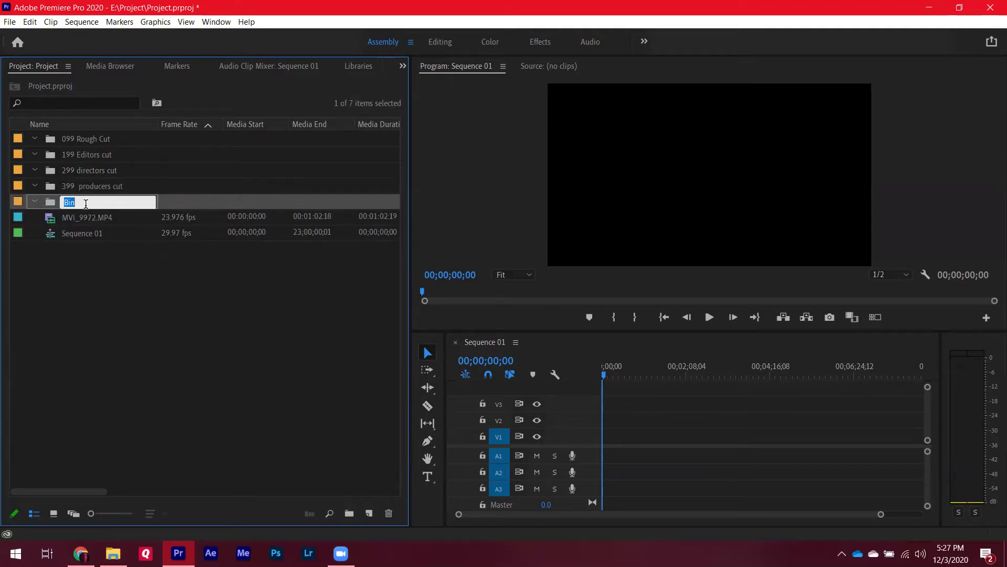
type("499 final cut")
left_click(86, 264)
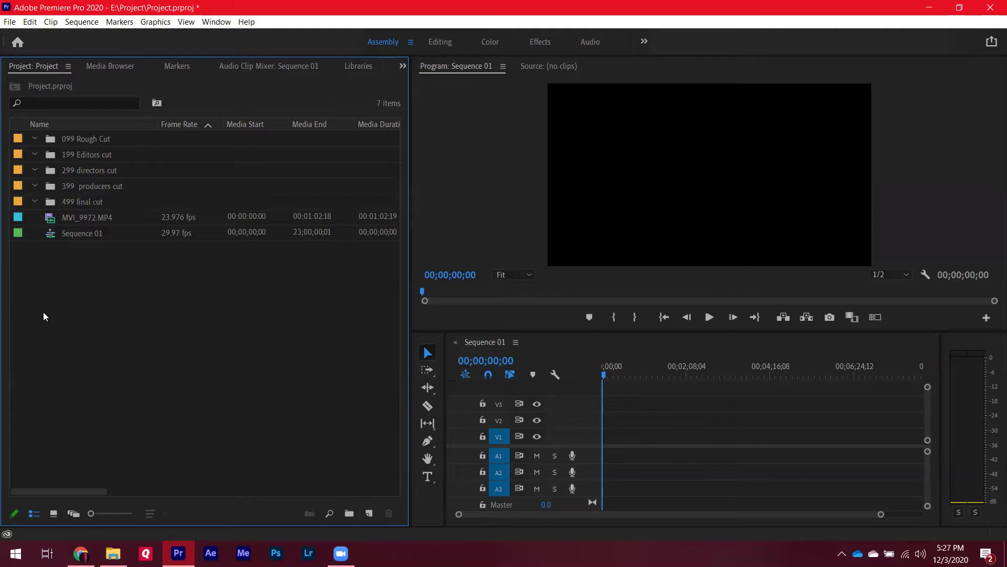
Rename the Sequence 01 sequence as "099.v1" and move it into the 099 Rough Cut bin
left_click(50, 239)
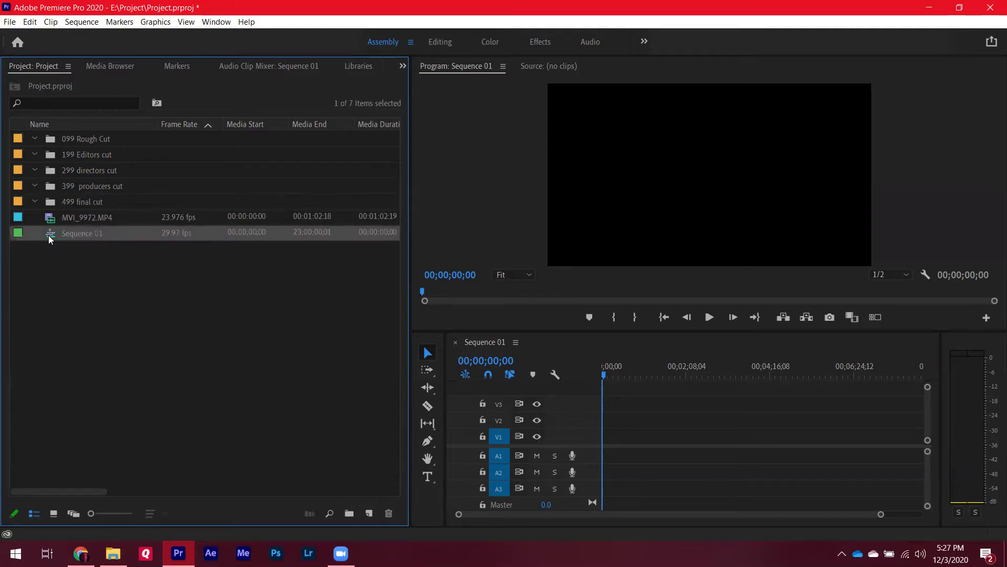
left_click(72, 237)
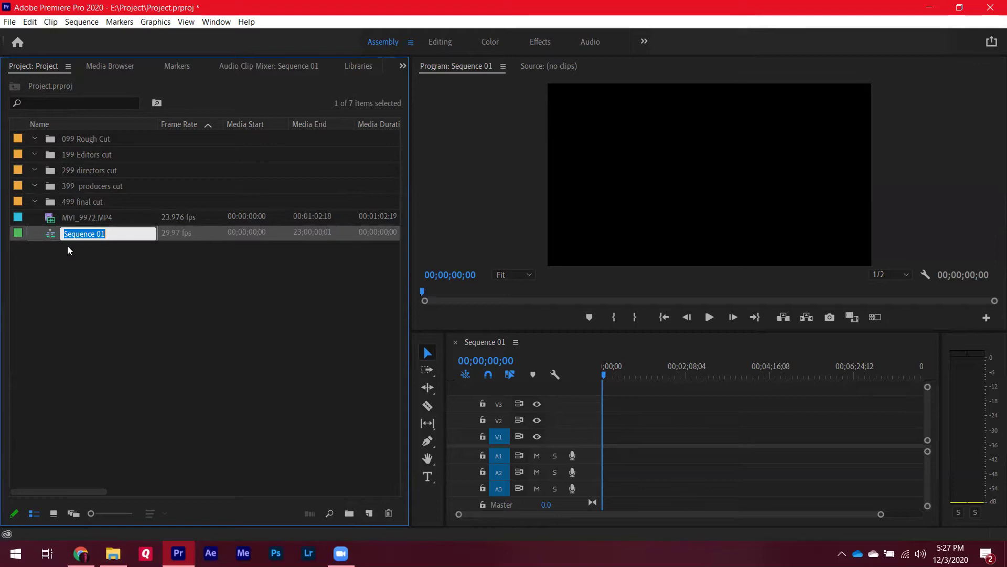
left_click(68, 251)
left_click(83, 235)
type("099 ")
type("1")
key("BackSpace")
key("BackSpace")
type("v1")
key("Return")
left_click(180, 337)
left_click(65, 236)
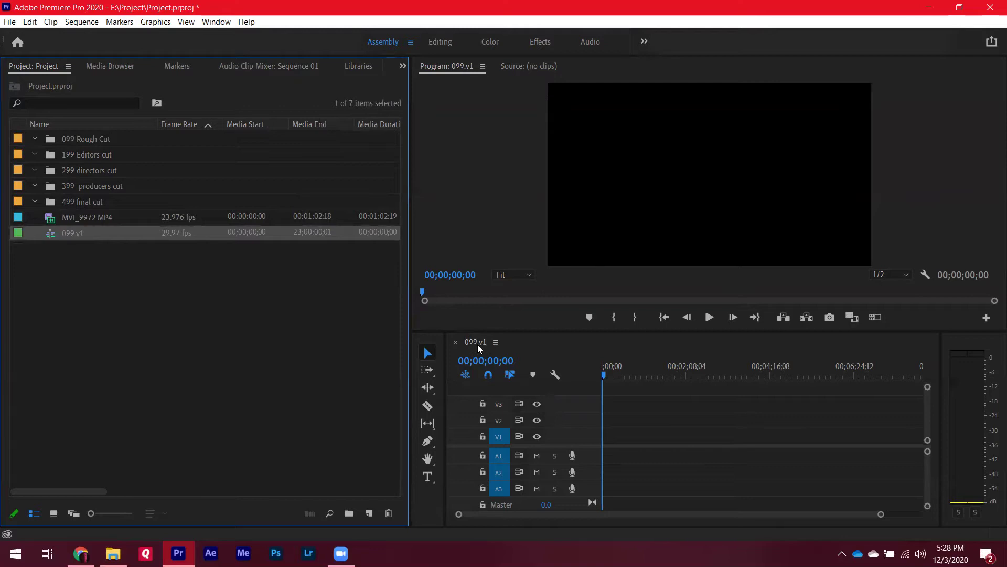
left_click(73, 266)
left_click_drag(67, 234, 73, 136)
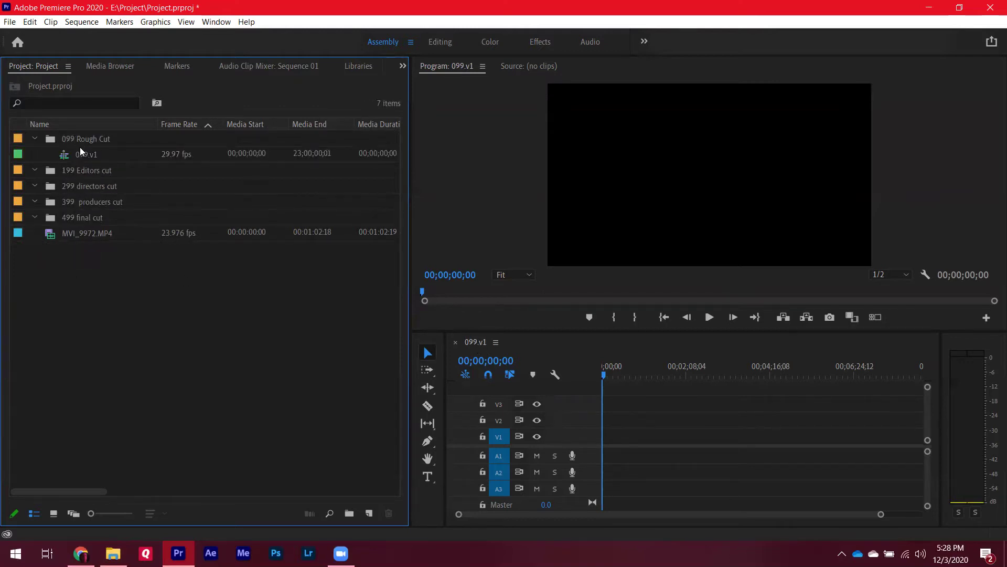
Duplicate the 099.v1 sequence and move the copy into the 199 Editors cut bin
left_click(79, 152)
right_click(72, 160)
left_click(68, 210)
left_click(80, 156)
right_click(68, 155)
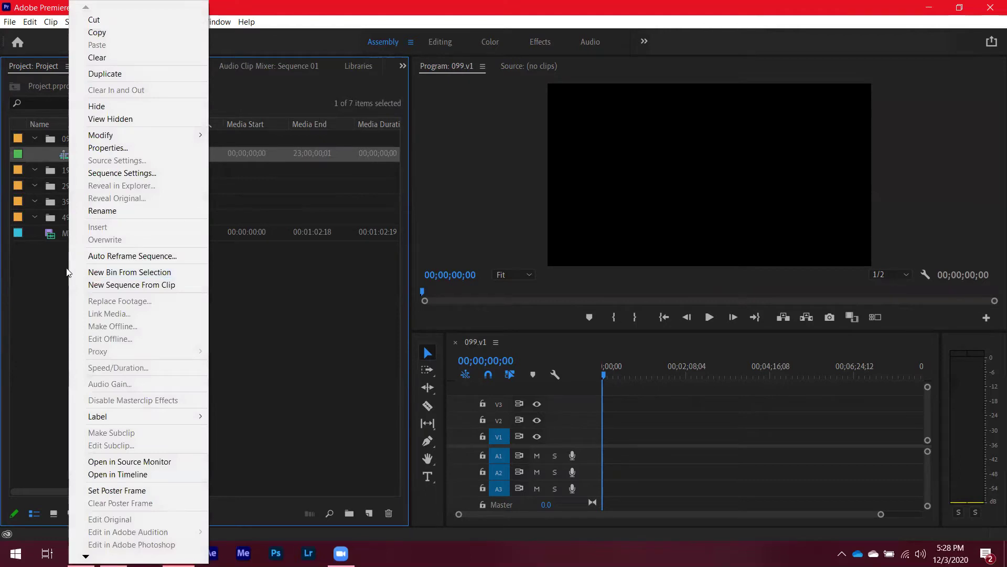
left_click(112, 74)
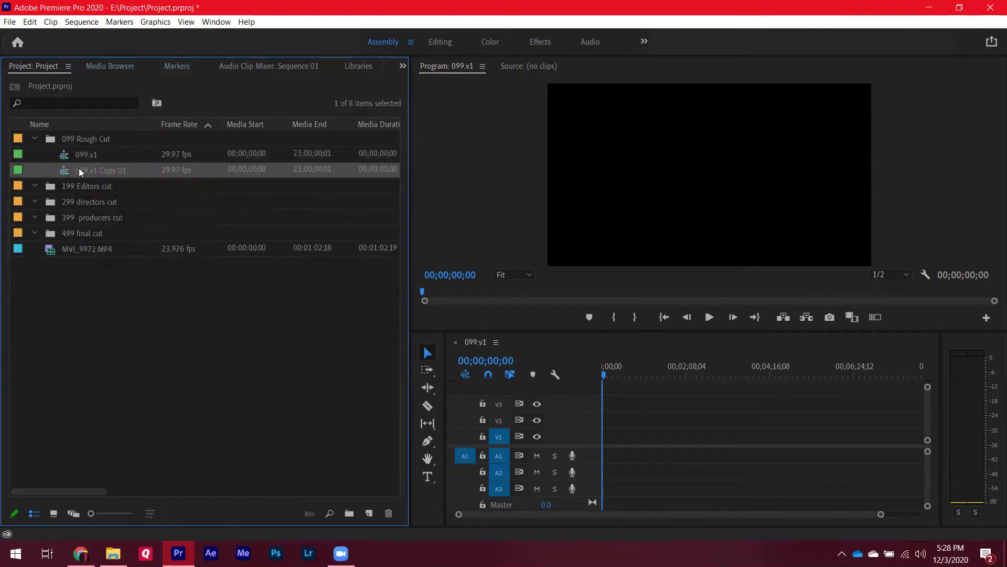
left_click_drag(68, 170, 74, 186)
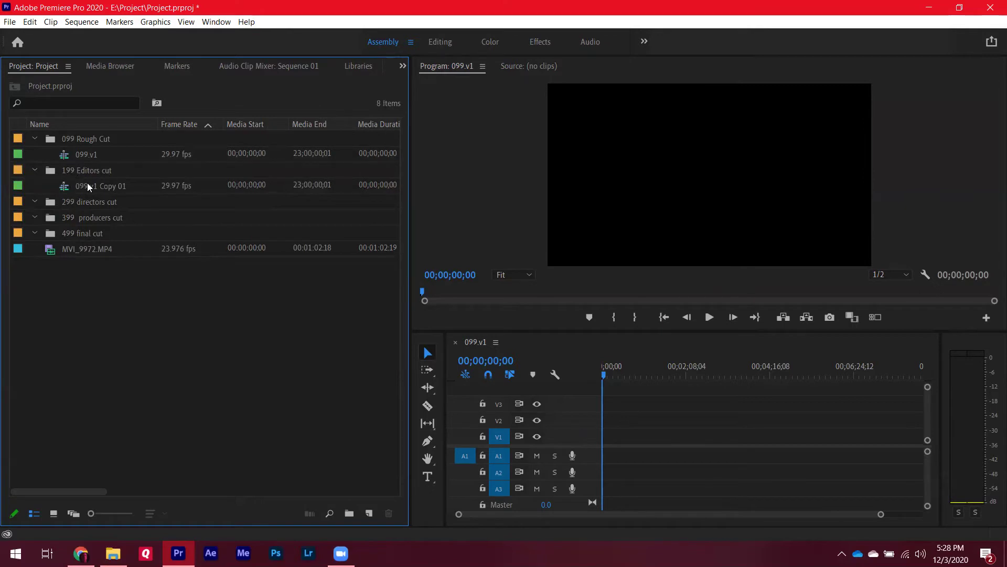
Rename the duplicated sequence in the 199 Editors cut bin as "199.v1" and close its timeline
double_click(87, 182)
left_click(90, 184)
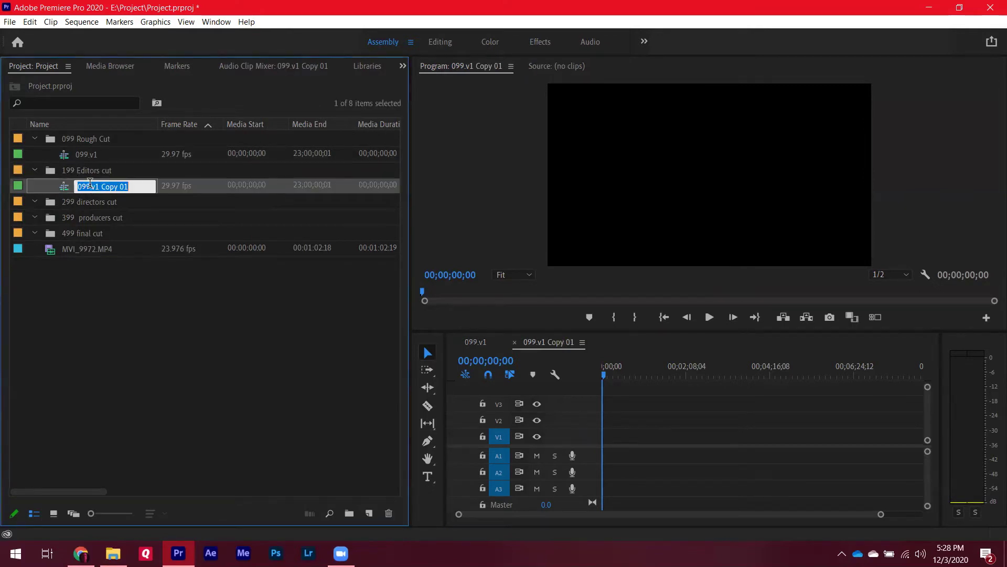
left_click(137, 186)
key("shift+Left")
key("shift+Left")
key("shift+Left")
key("shift+Left")
key("shift+Left")
key("shift+Left")
key("shift+Left")
key("shift+Left")
key("shift+Left")
key("shift+Left")
key("shift+Left")
key("shift+Left")
key("shift+Left")
key("shift+Left")
key("Left")
type("2")
key("BackSpace")
type("199v1")
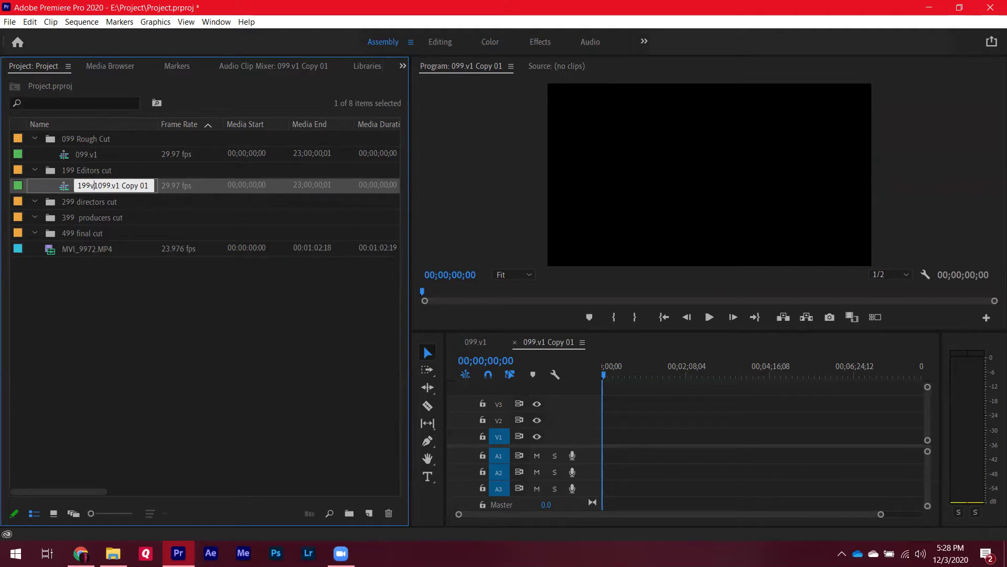
key("shift+Right")
key("shift+Right")
key("shift+Right")
key("shift+Right")
key("shift+Right")
key("shift+Right")
key("shift+Right")
key("shift+Right")
key("shift+Right")
key("shift+Right")
key("shift+Right")
key("shift+Right")
key("shift+Right")
key("shift+Right")
key("Delete")
key("Tab")
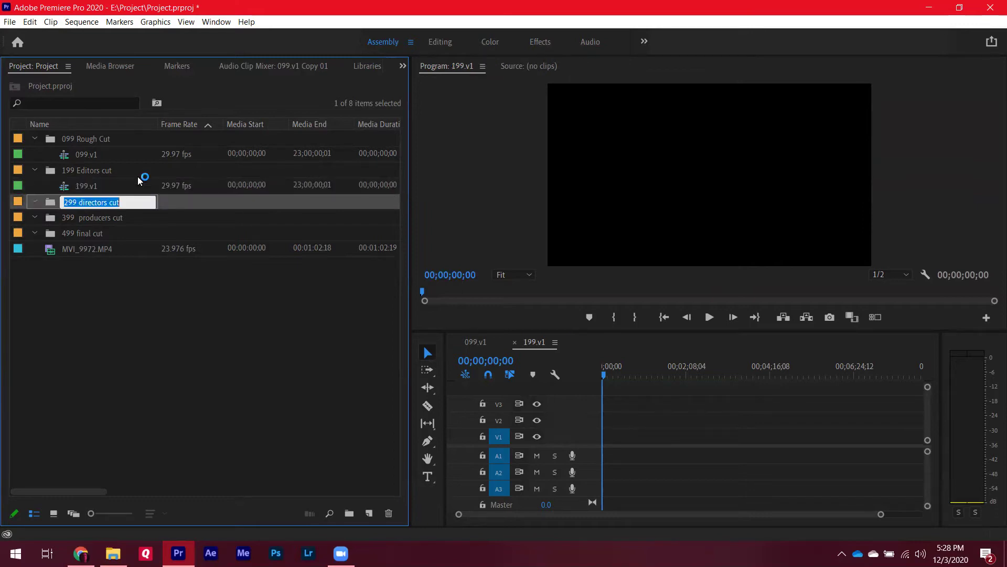
left_click(71, 185)
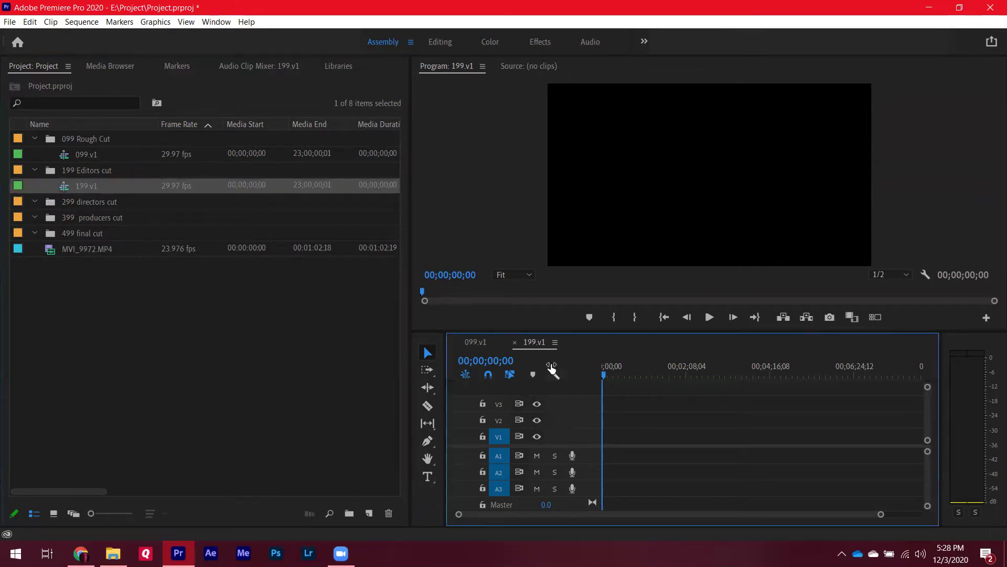
left_click(515, 342)
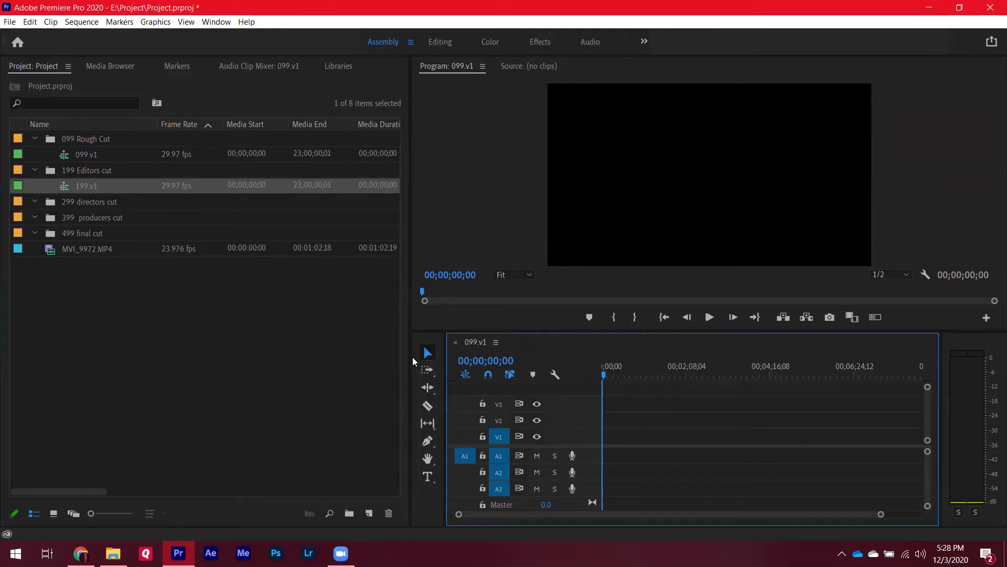
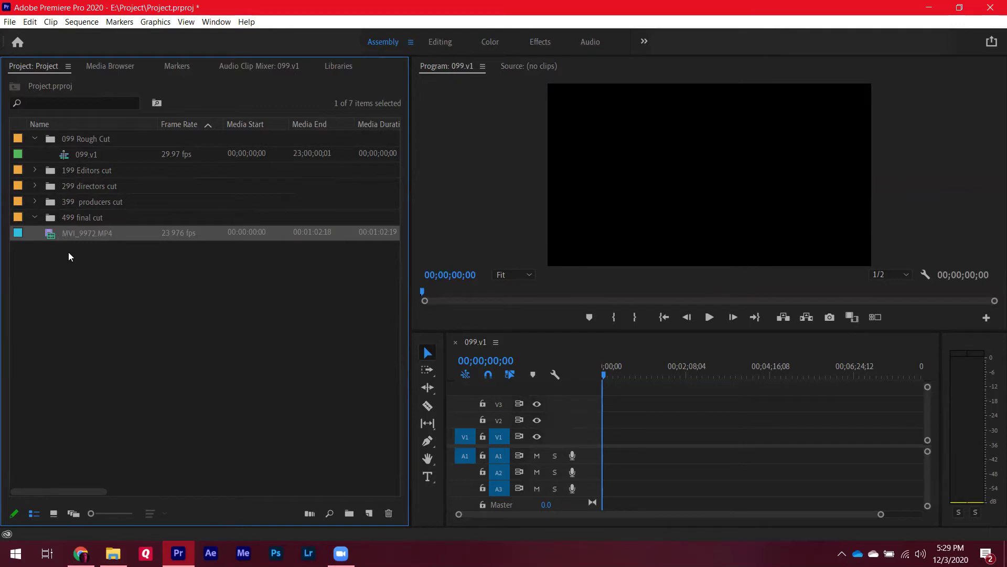
Switch to the Editing workspace and open the MVI_9972.MP4 clip in the Source Monitor
left_click(69, 255)
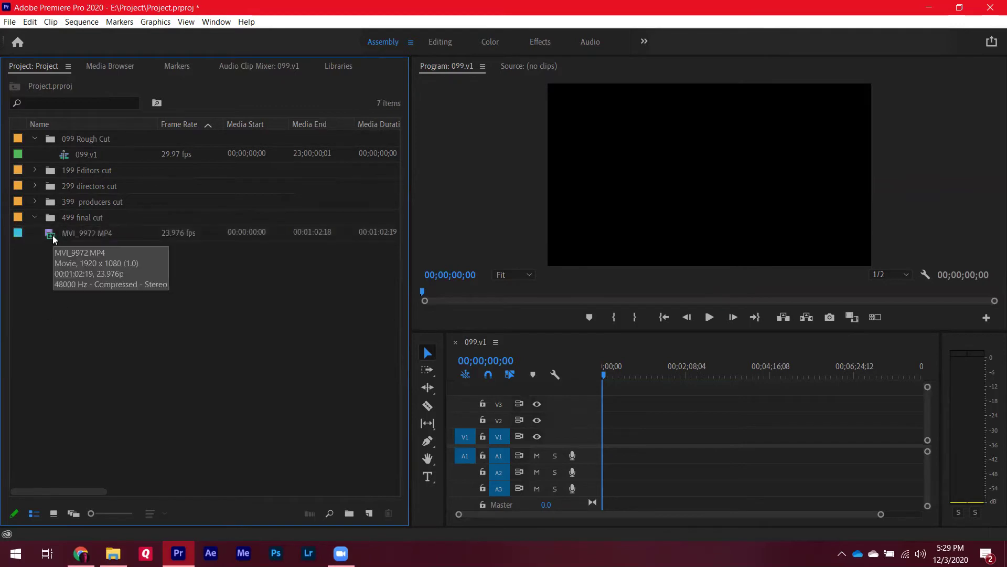
left_click(52, 239)
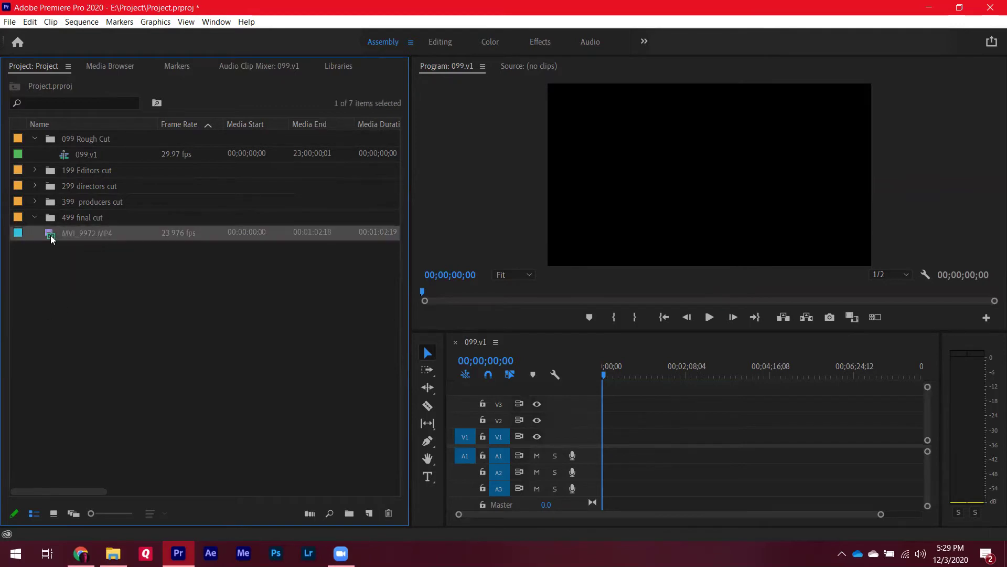
double_click(53, 239)
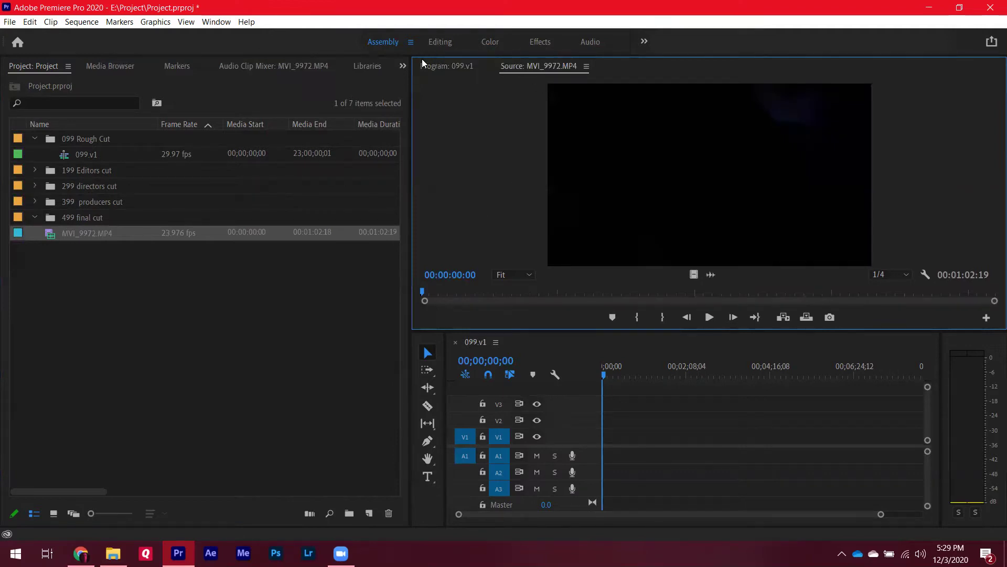
left_click(443, 43)
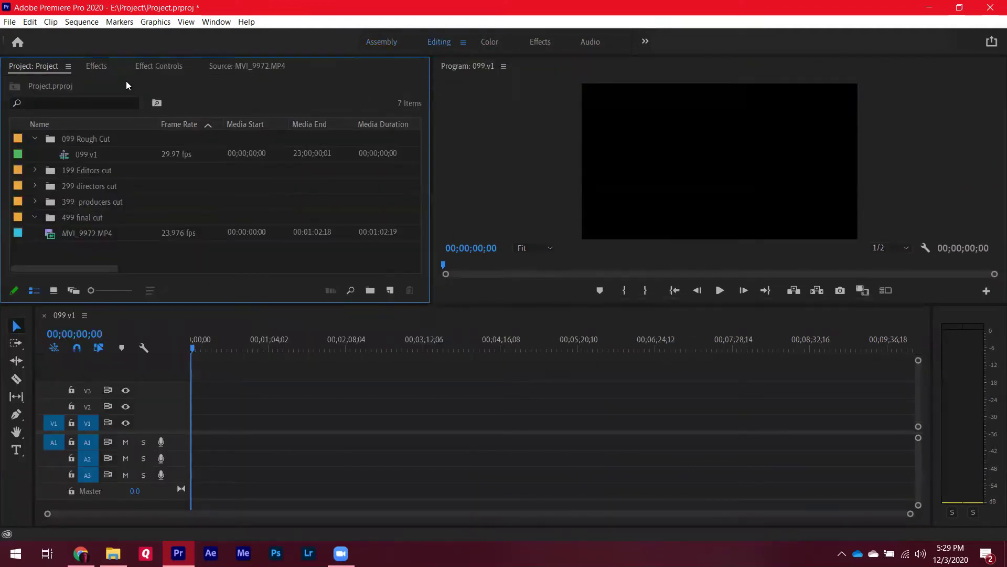
double_click(52, 239)
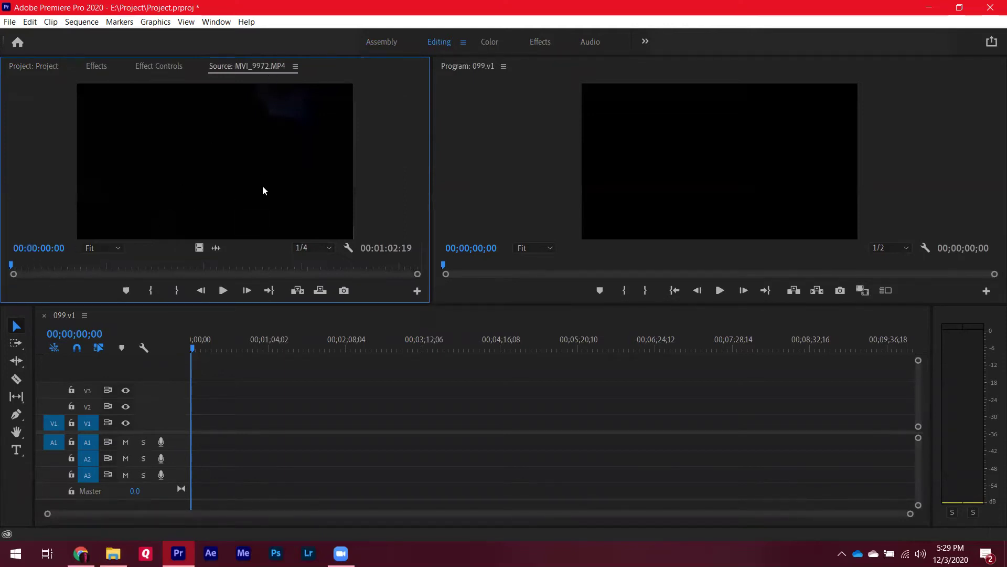
Scrub through the MVI_9972.MP4 source clip and mark an Out point at 00:00:56:06
left_click_drag(64, 272, 376, 247)
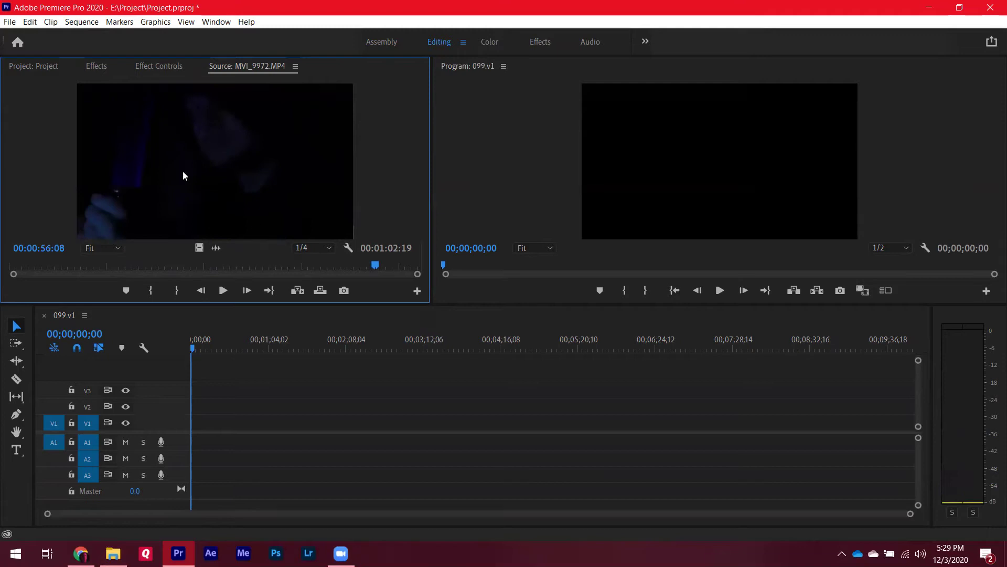
left_click(30, 67)
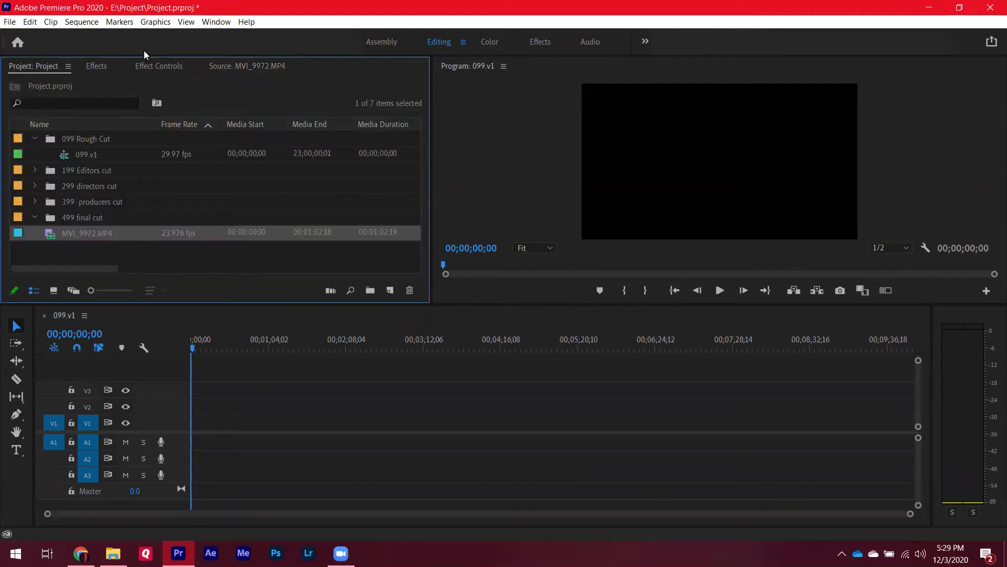
left_click(249, 66)
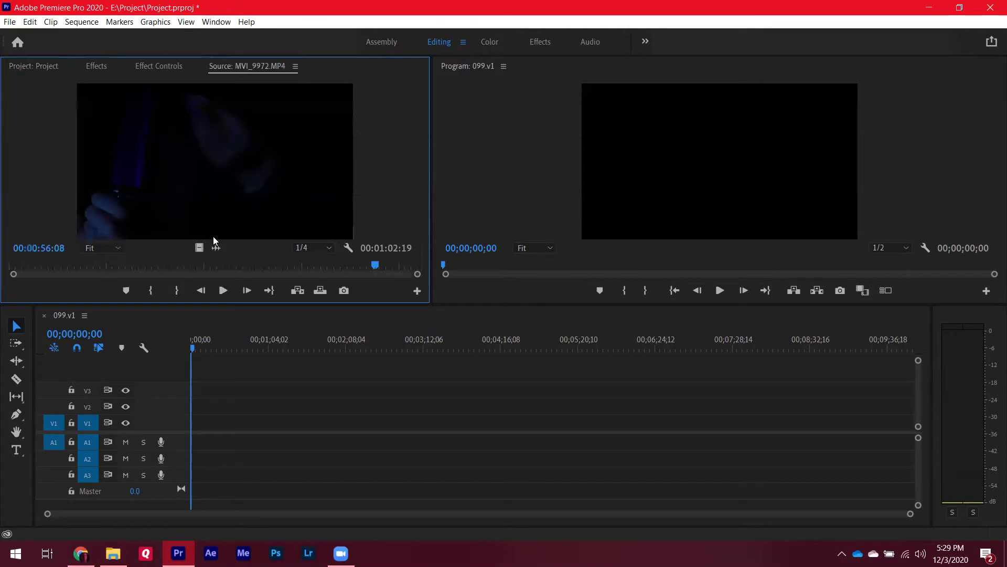
left_click(378, 265)
key("o")
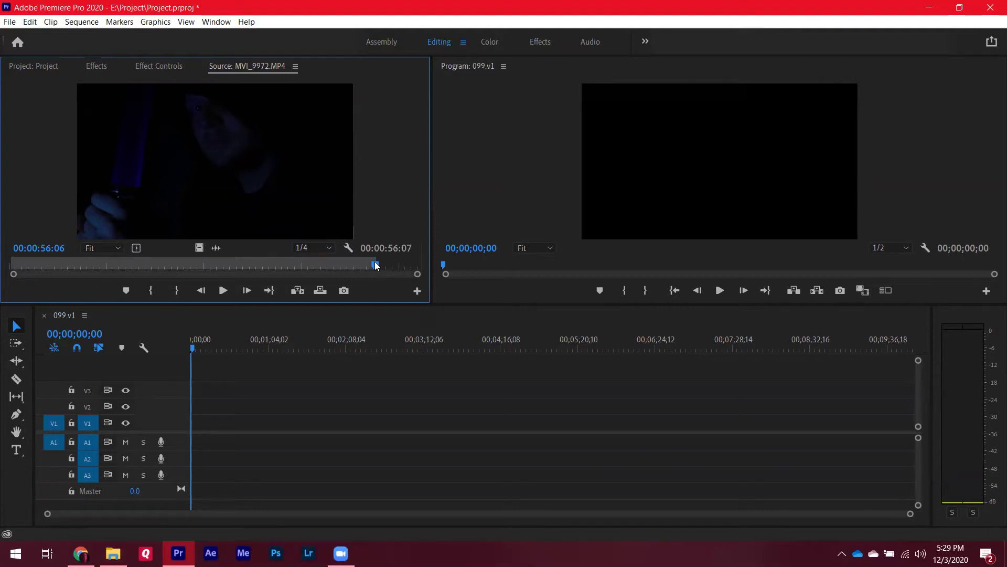
Look through the available Source Monitor buttons in the Button Editor and close it
left_click(412, 292)
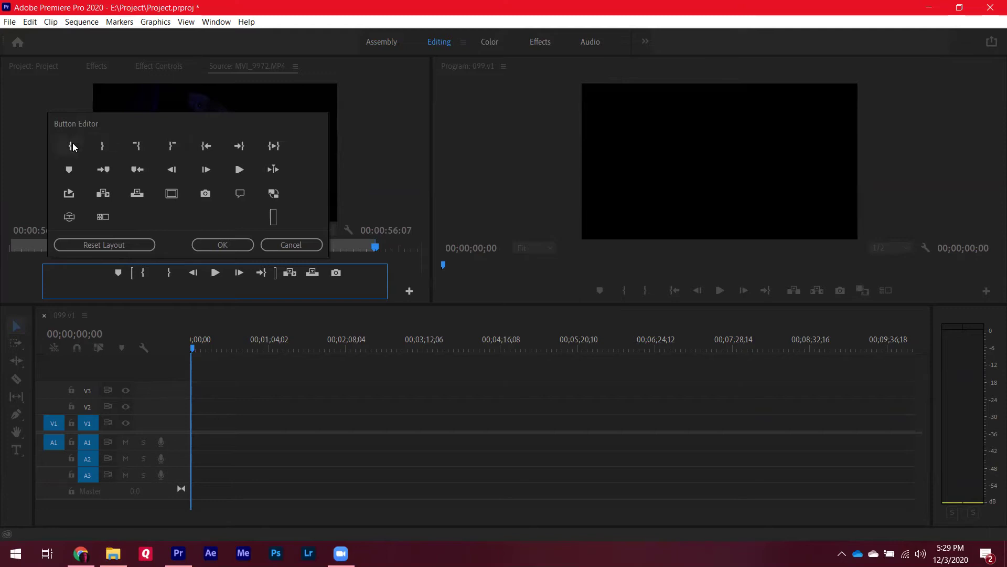
left_click(17, 149)
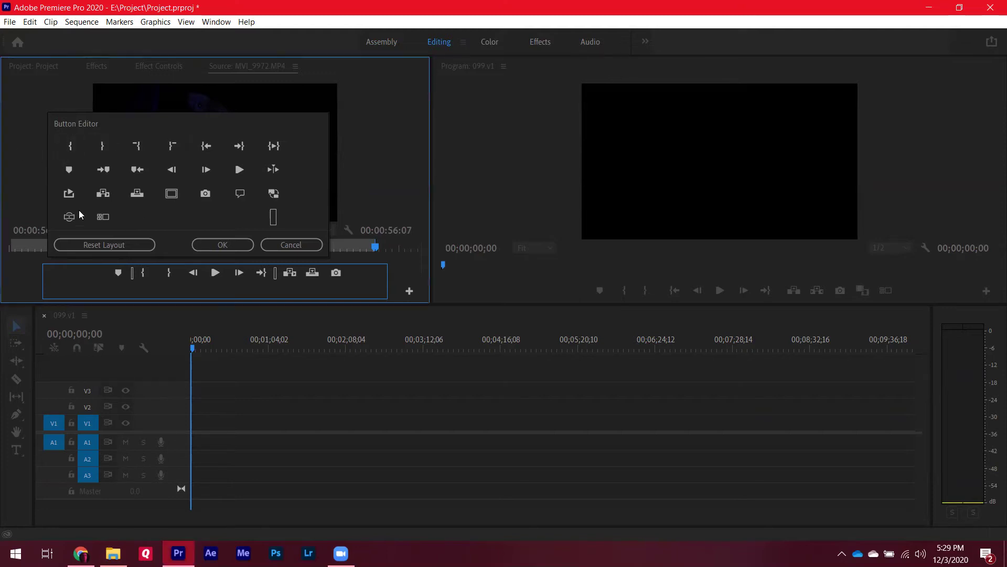
left_click(222, 245)
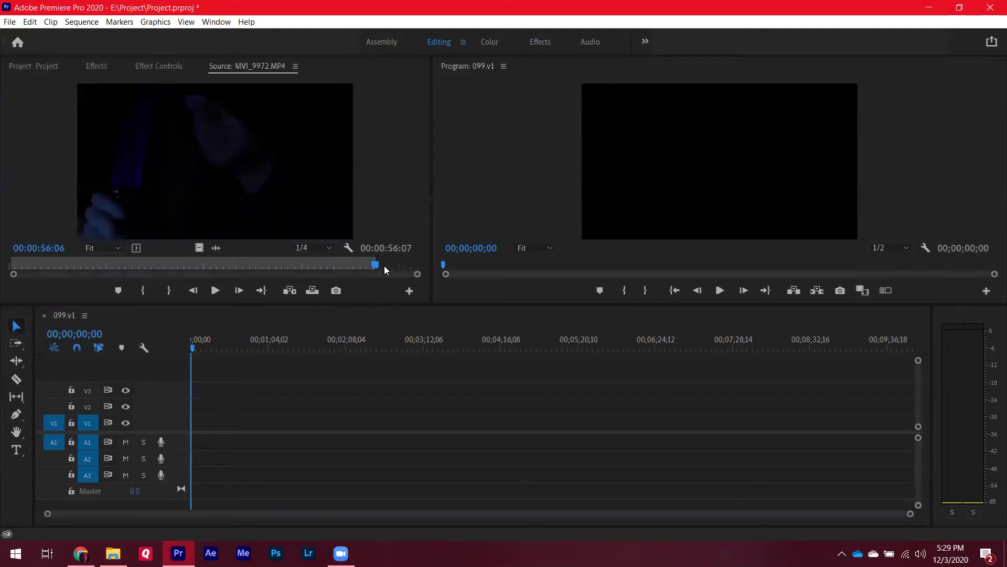
Mark an In point that gives a 00:00:04:17 source range and insert that range eleven times in a row into the 099.v1 sequence
mouse_move(372, 267)
left_mouse_down()
mouse_move(346, 268)
mouse_move(379, 263)
left_mouse_up()
key("i")
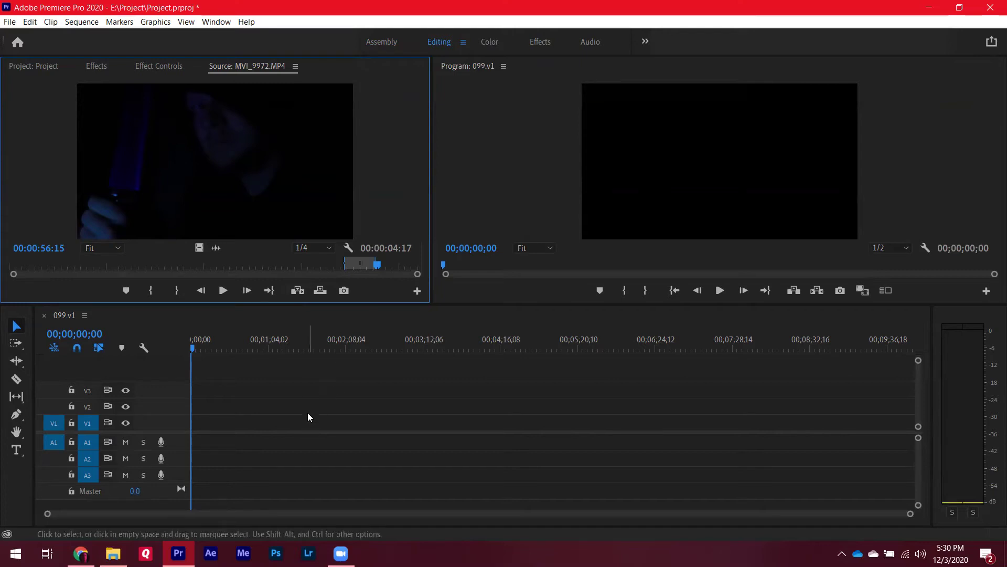
key("comma")
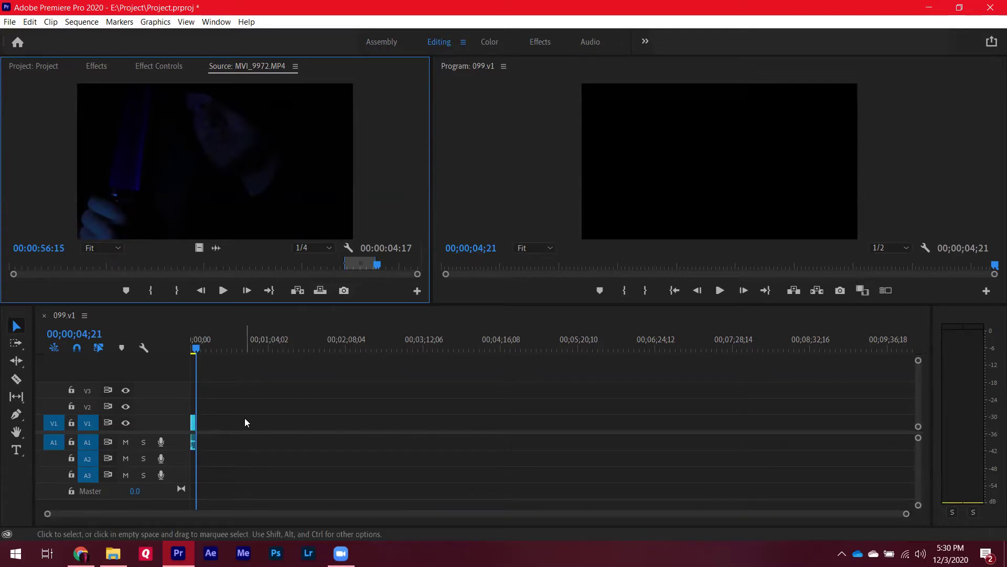
key("comma")
key("comma")
key("comma")
key("comma")
key("comma")
key("comma")
key("comma")
key("comma")
key("comma")
key("comma")
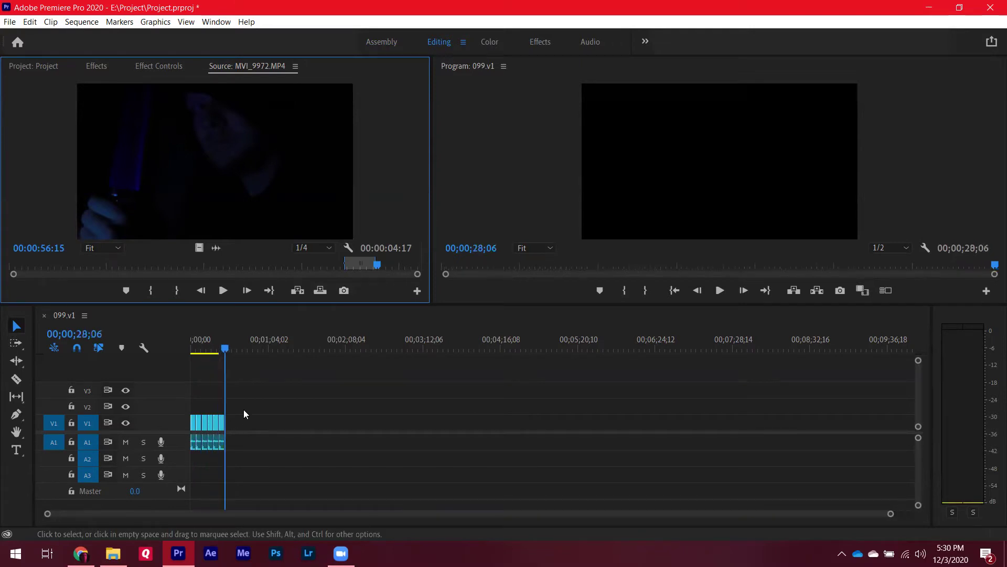
Place the sequence playhead at 00;00;22;23 and mark a 00:00:22:05 range in the source clip with its Out point at 00:00:45:01
left_click_drag(248, 341, 218, 346)
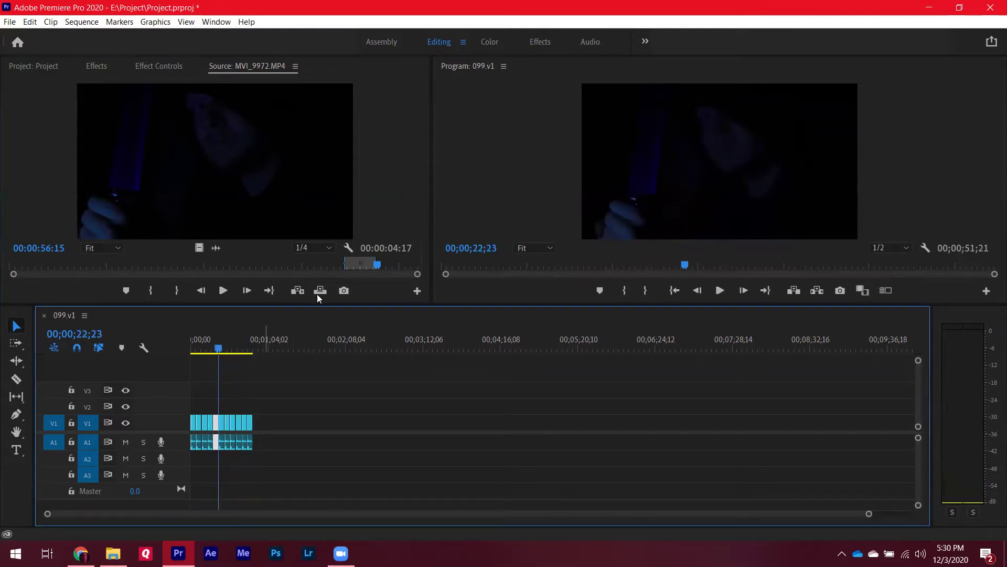
left_click_drag(316, 262, 163, 278)
key("i")
left_click(302, 263)
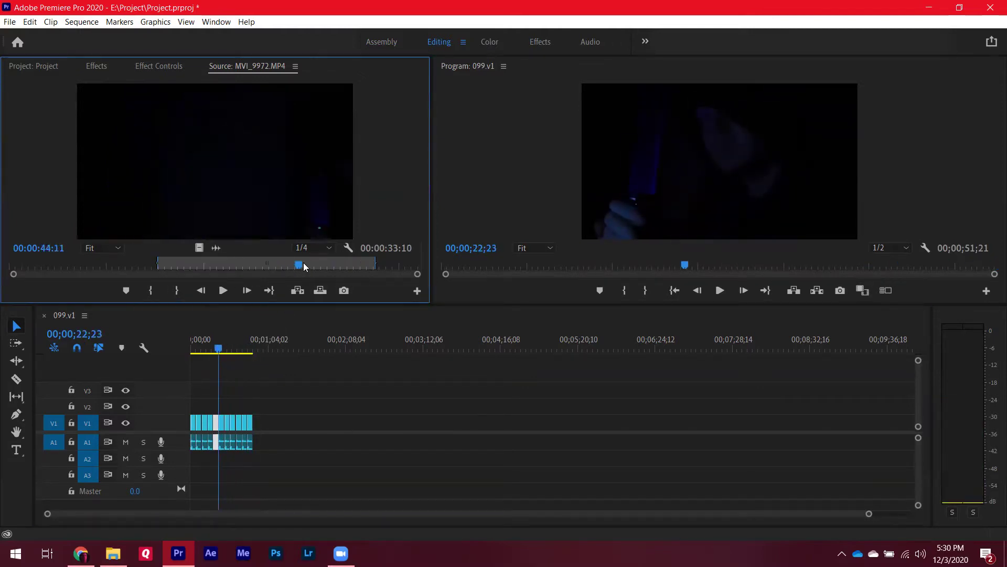
left_click(303, 264)
key("o")
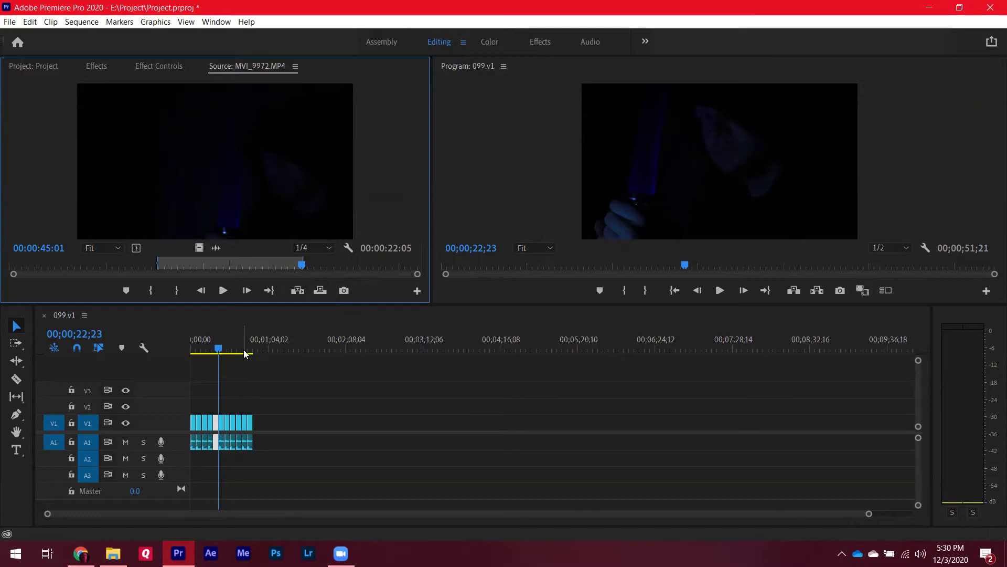
Try overwriting the sequence from the playhead with the marked source range and undo the edit
key("period")
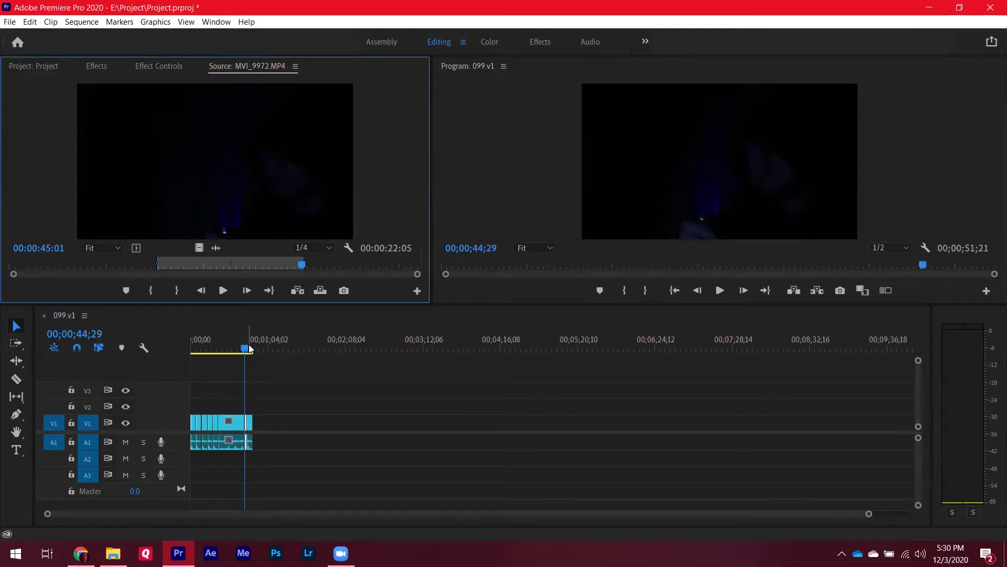
key("ctrl+z")
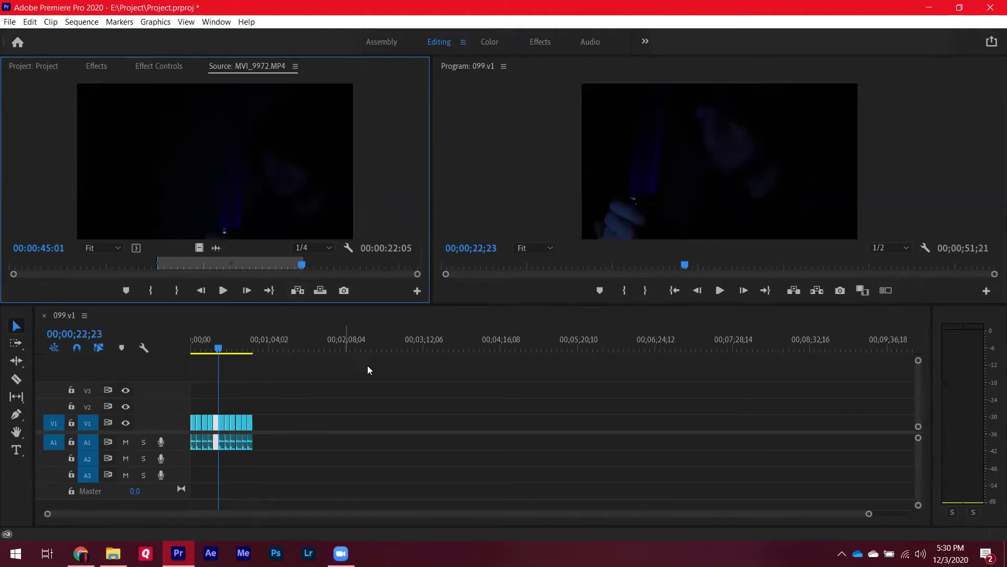
Redo the overwrite edit at 00;00;22;23 and undo it again
key("ctrl+shift+z")
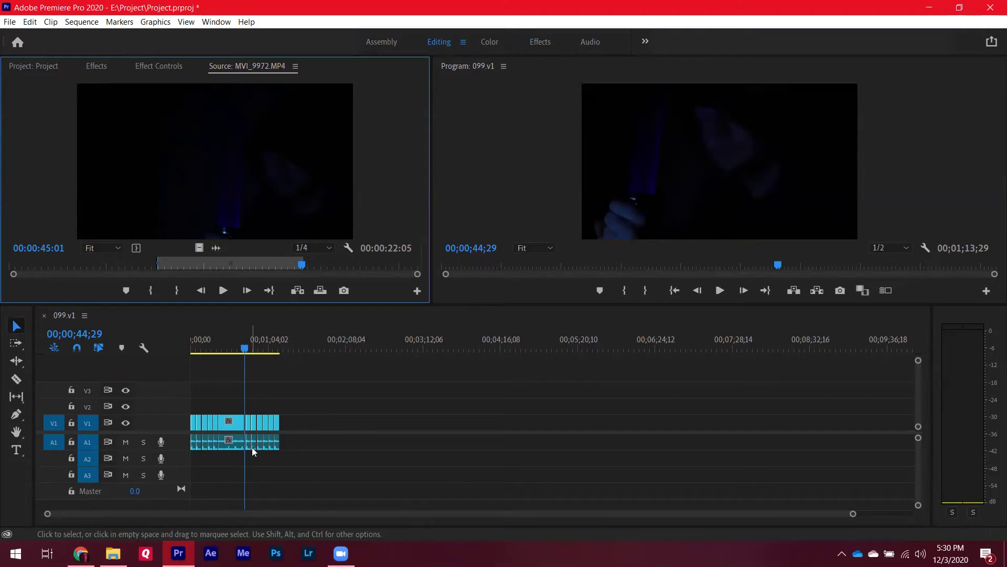
key("ctrl+z")
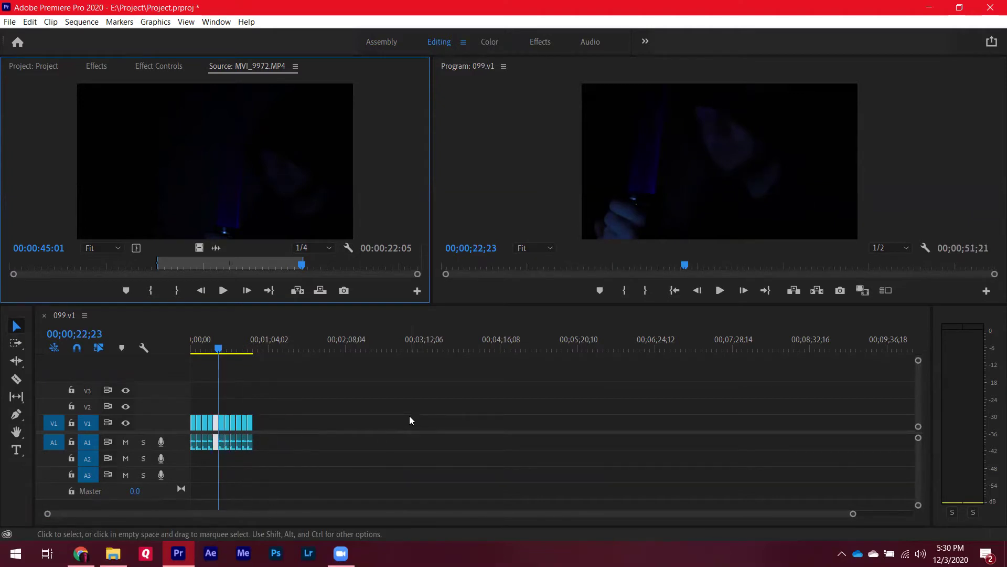
Mark the source range from 00:00:14:22 to 00:00:23:14 and place only its video on V1 near 00;02;08;00
mouse_move(189, 265)
left_mouse_down()
mouse_move(116, 262)
mouse_move(368, 272)
mouse_move(181, 263)
left_mouse_up()
left_click_drag(108, 259, 123, 274)
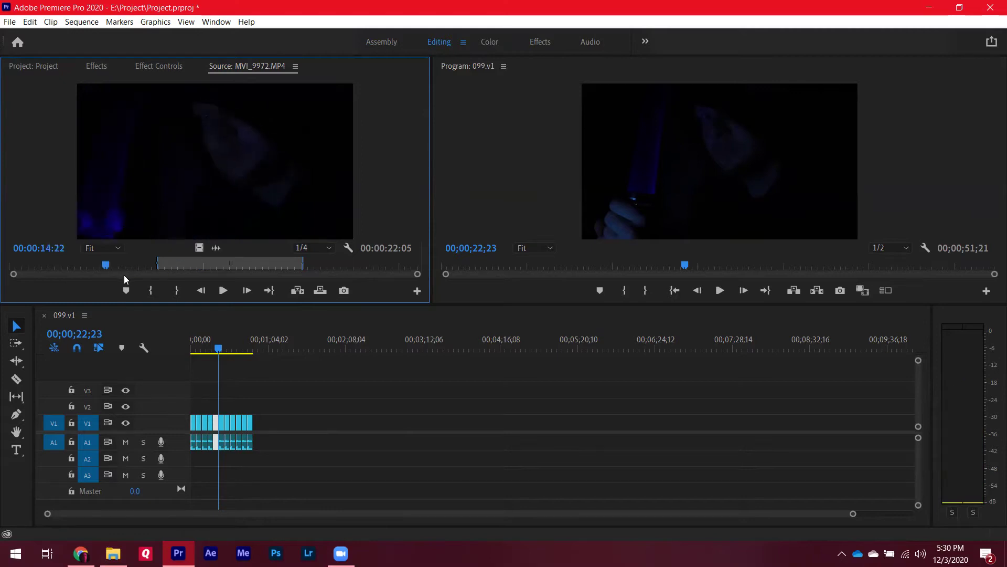
key("i")
key("o")
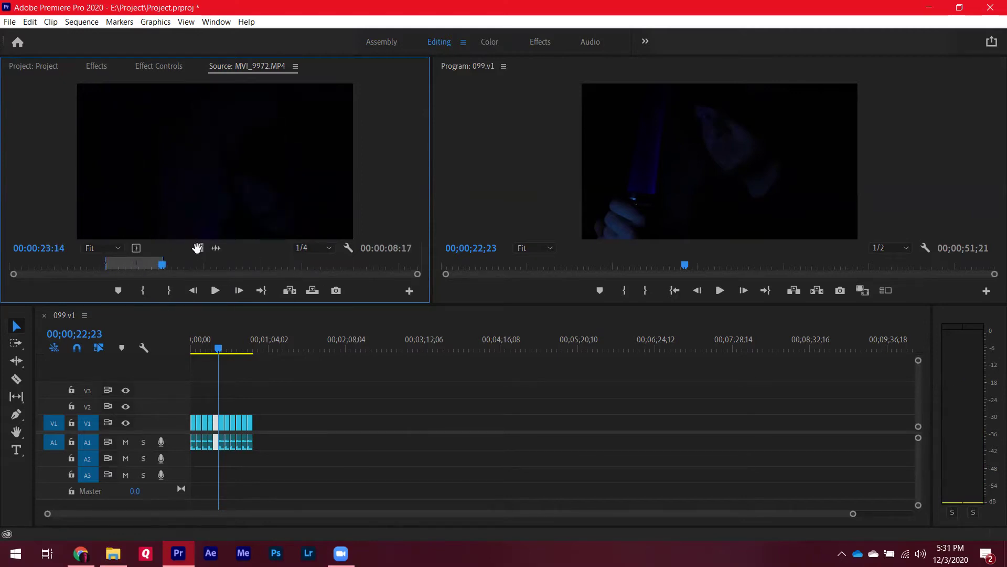
left_click_drag(195, 246, 344, 423)
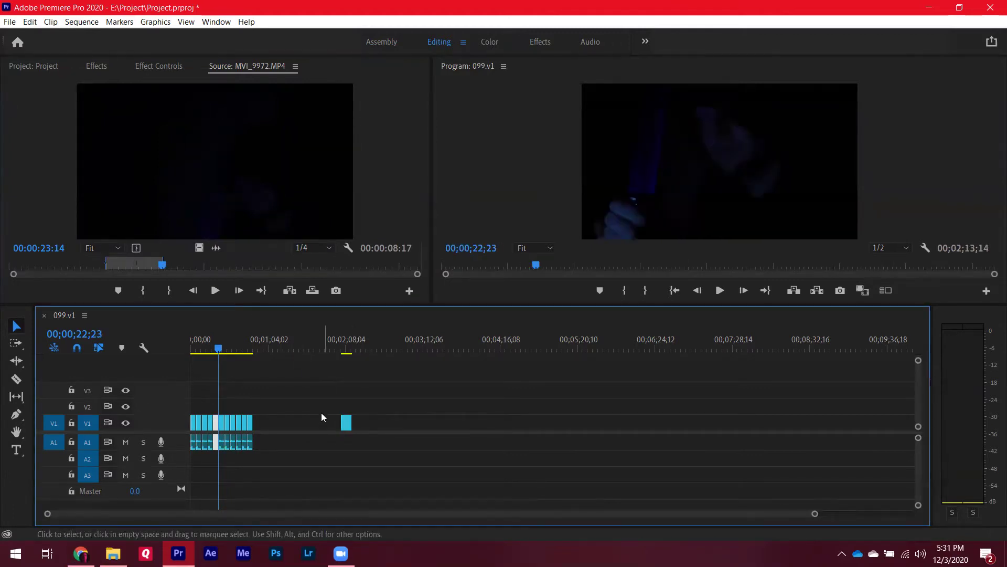
Mark the source range from 00:00:43:13 to 00:00:48:07 and place only its audio on A1 beneath the separate video clip
left_click(219, 249)
left_click(293, 268)
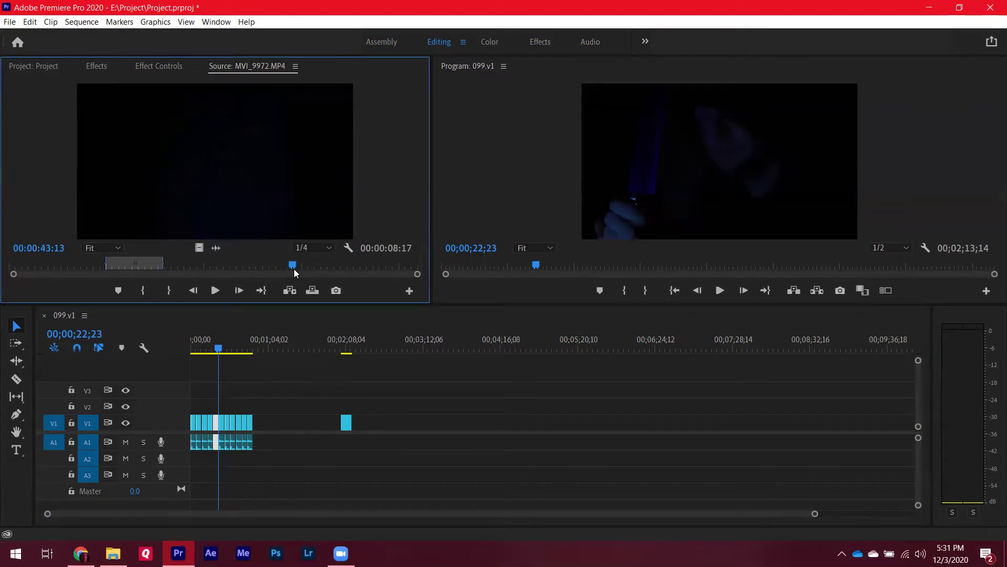
key("i")
left_click(324, 266)
key("o")
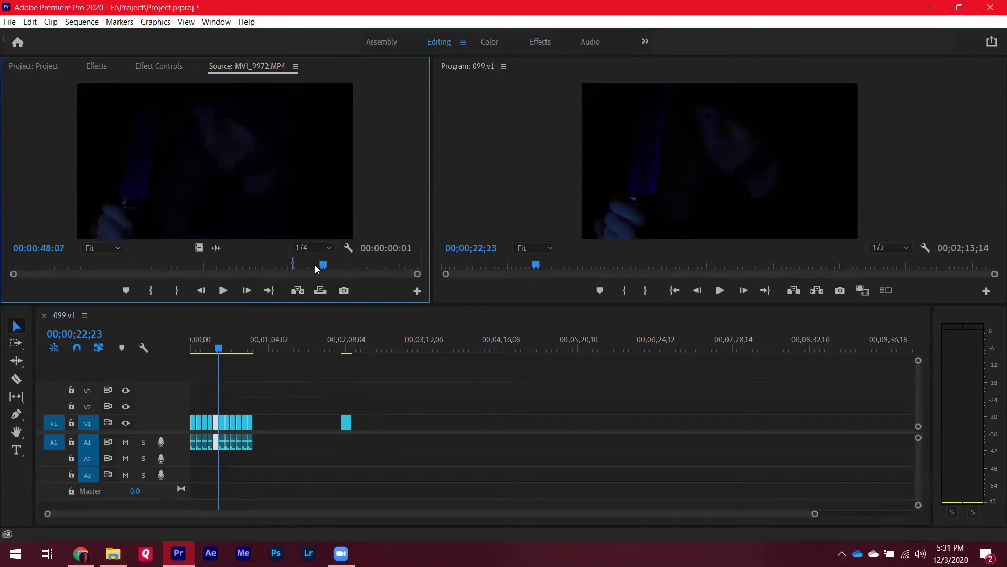
left_click_drag(215, 248, 349, 442)
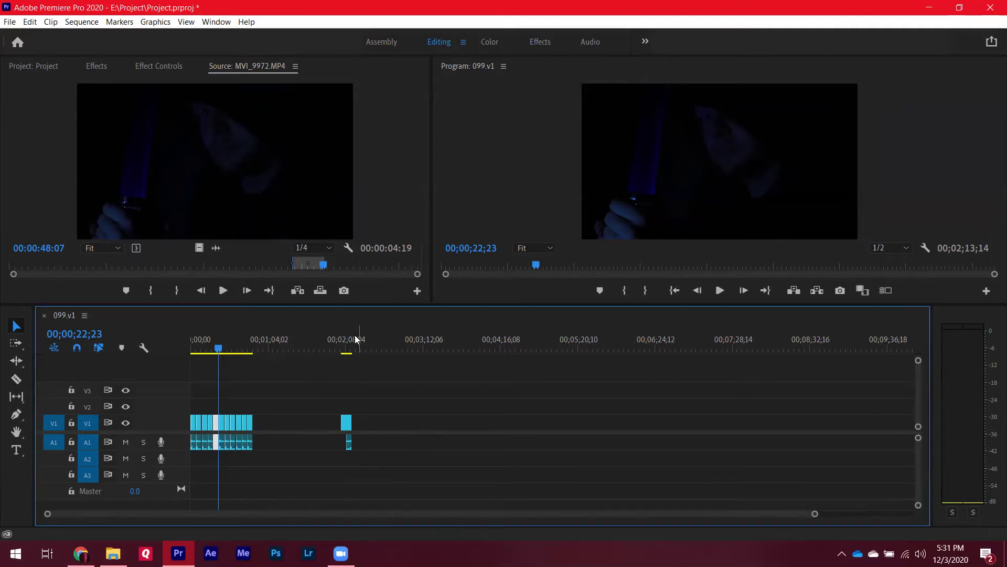
Delete all clips from the 099.v1 sequence
left_click(396, 476)
key("ctrl+a")
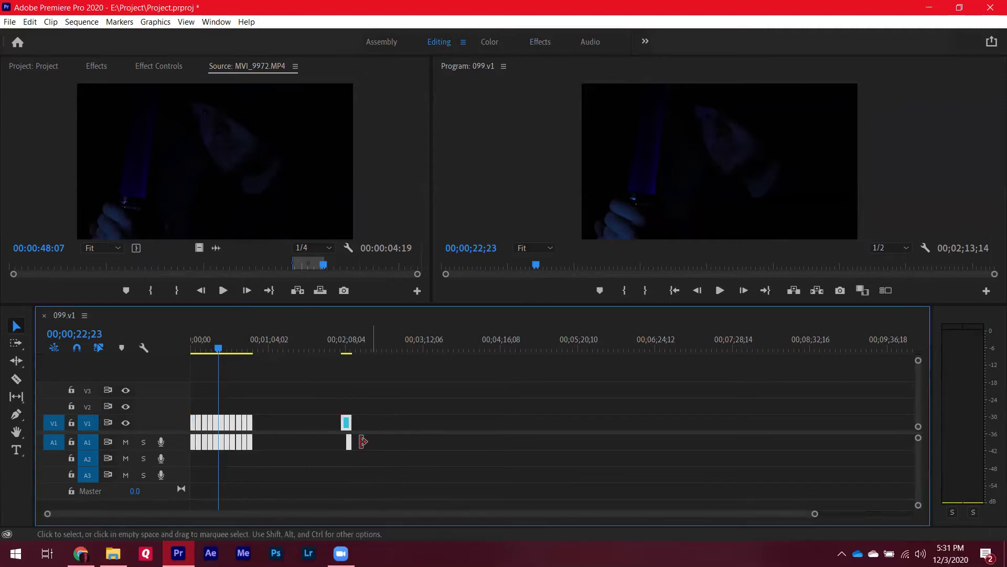
key("Delete")
Mark the source range from 00:00:20:13 to 00:00:36:07 and place its video and audio at the start of the empty sequence
left_click(159, 265)
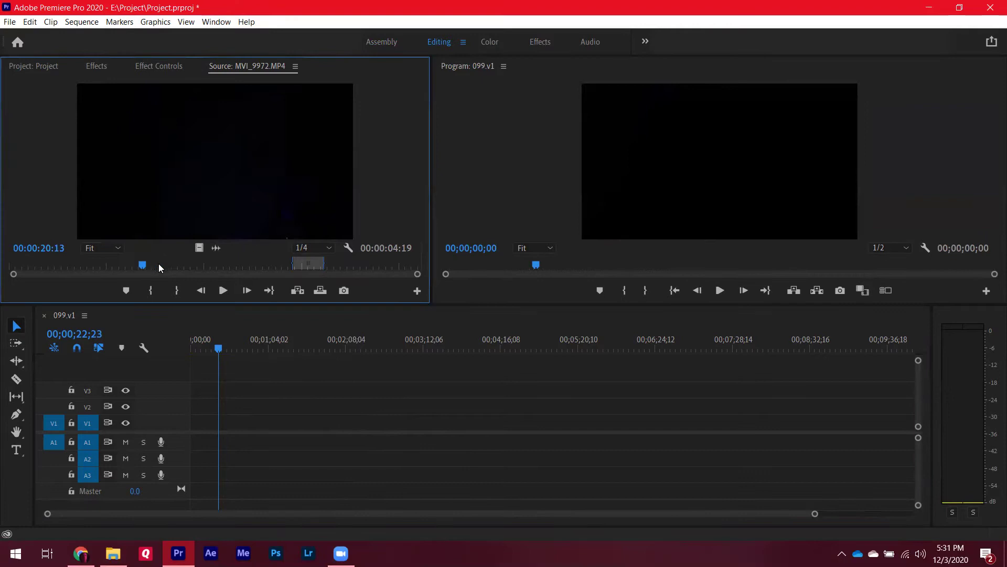
key("i")
left_click(245, 264)
key("o")
left_click_drag(208, 238, 208, 426)
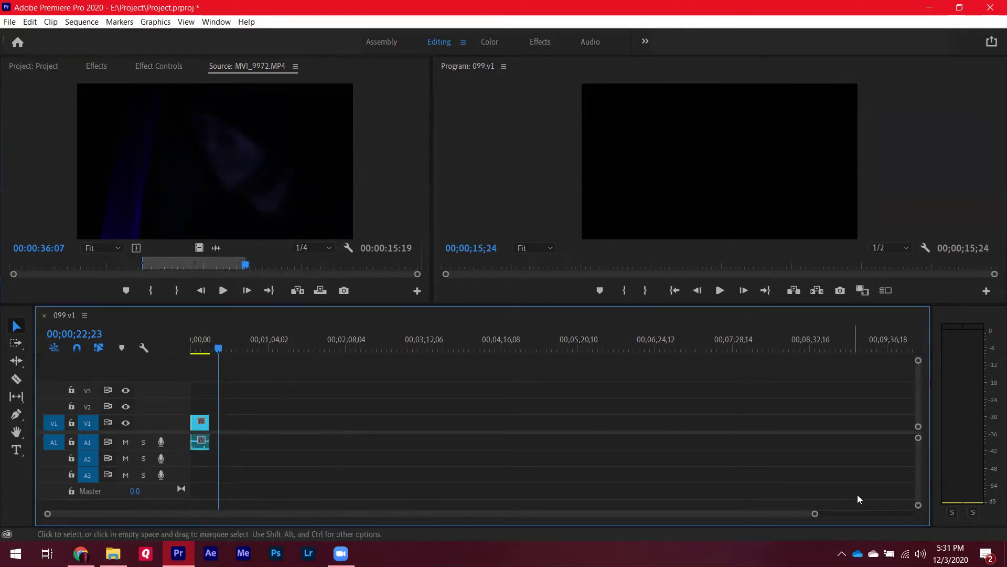
Split the sequence clip with the Razor tool at 00;00;05;13 and again about two seconds further on
left_click(197, 349)
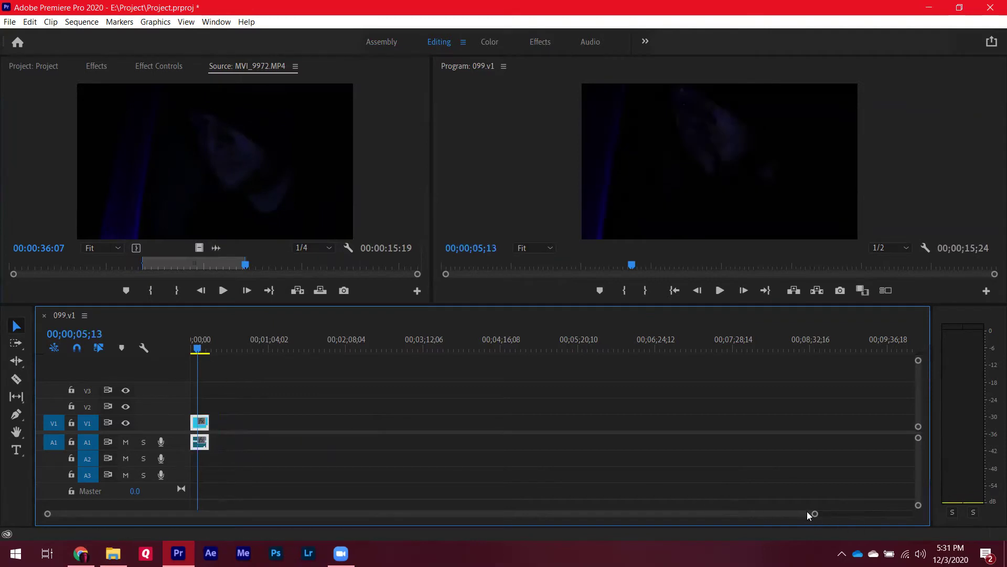
left_click_drag(814, 513, 172, 514)
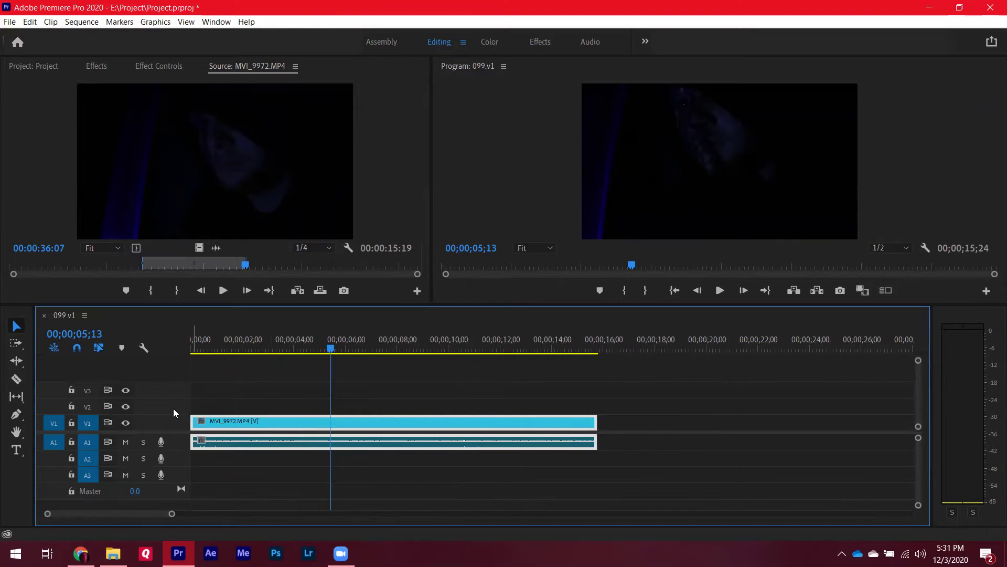
left_click(16, 379)
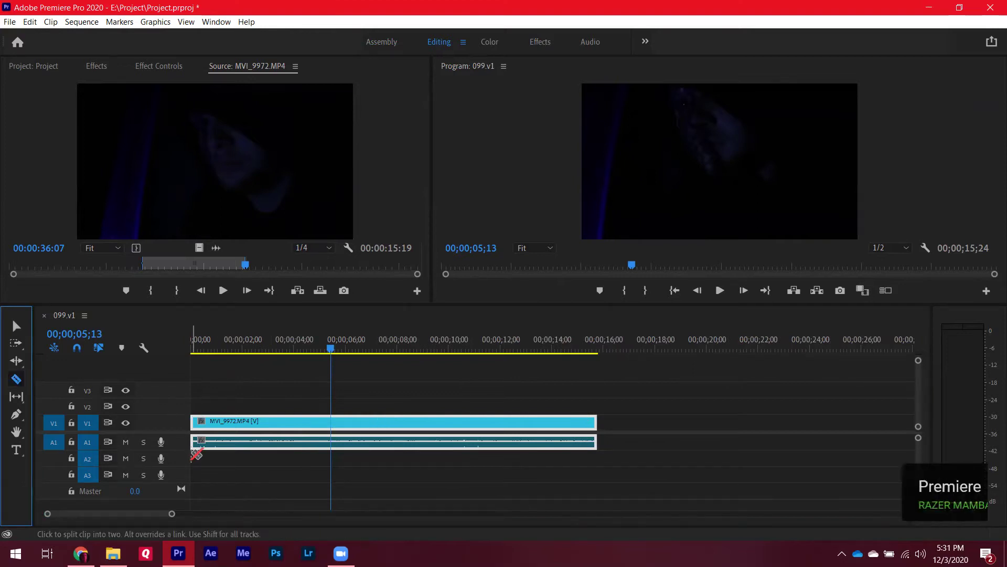
left_click(302, 421)
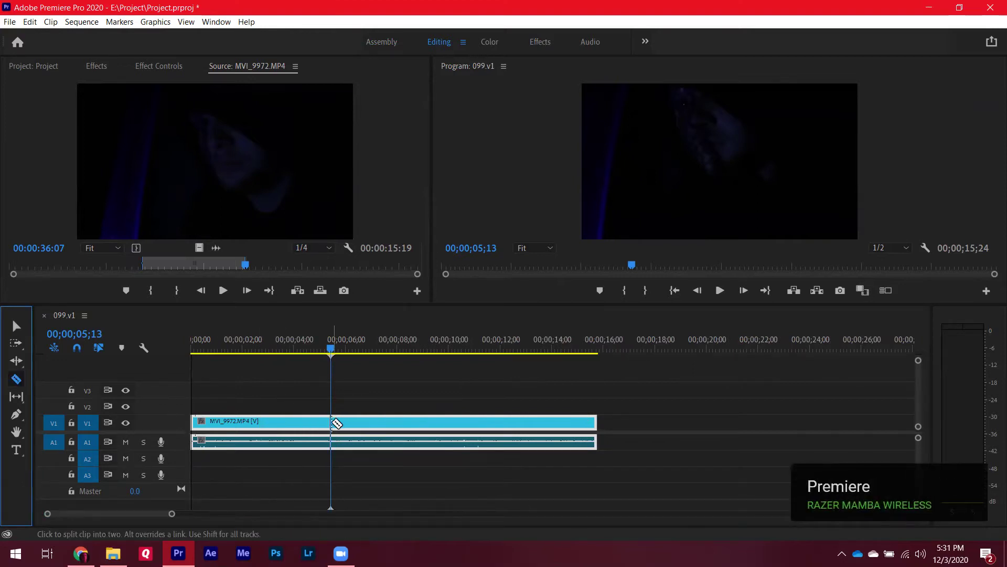
left_click(332, 422)
left_click(386, 428)
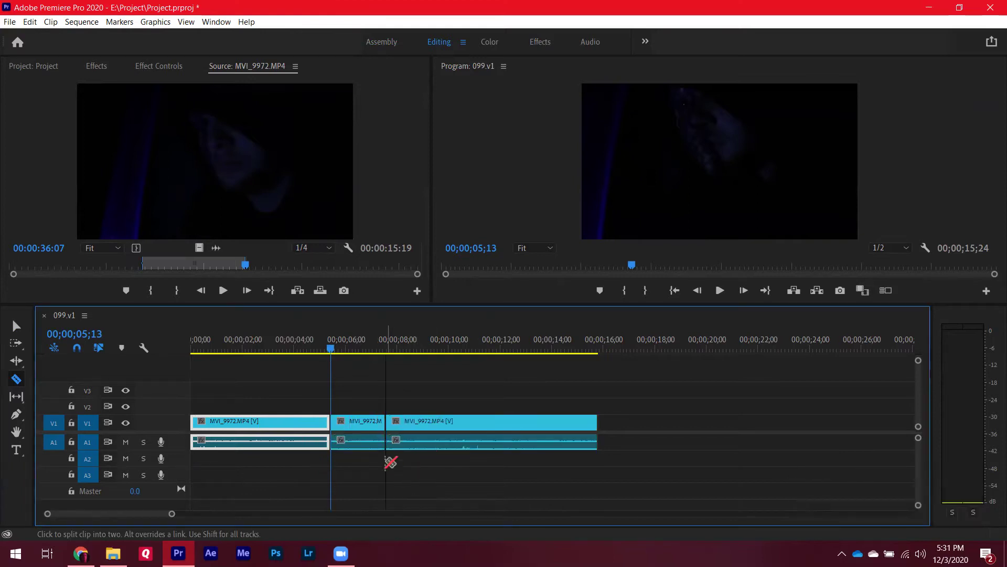
key("v")
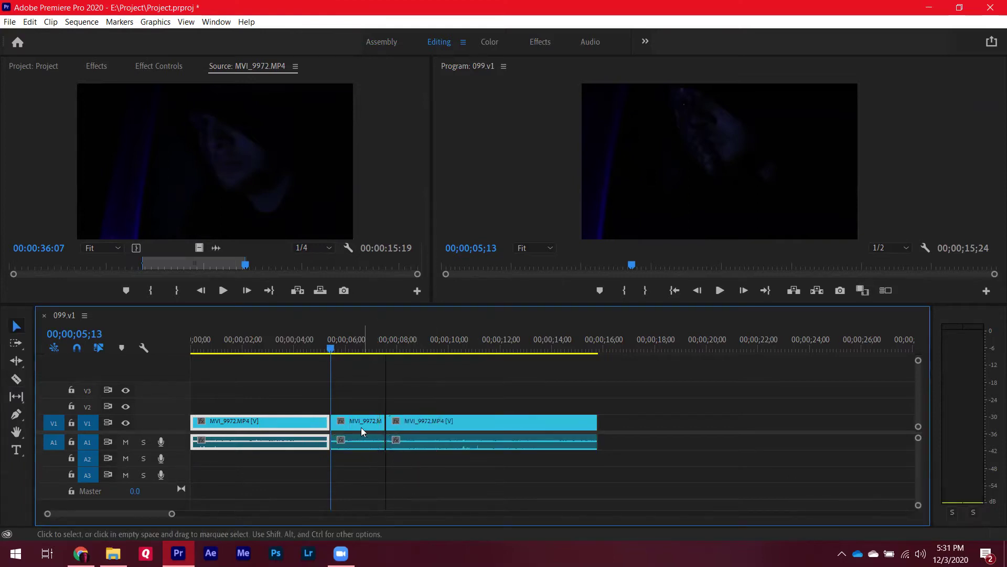
Try deleting the middle segment and moving it beyond the other clips, undoing these changes and the razor cuts
left_click(351, 436)
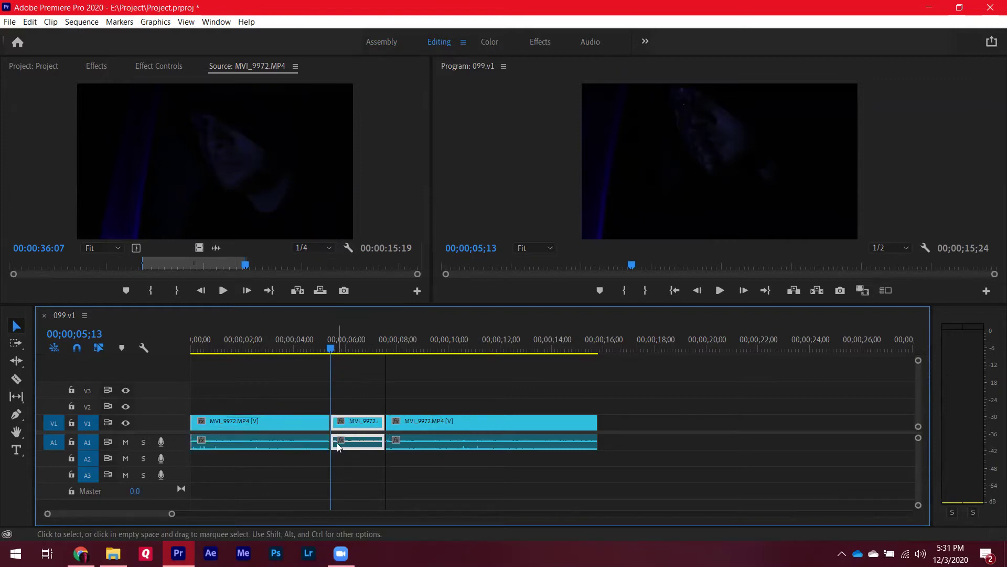
key("Delete")
key("ctrl+z")
left_click_drag(348, 431, 733, 464)
key("ctrl+z")
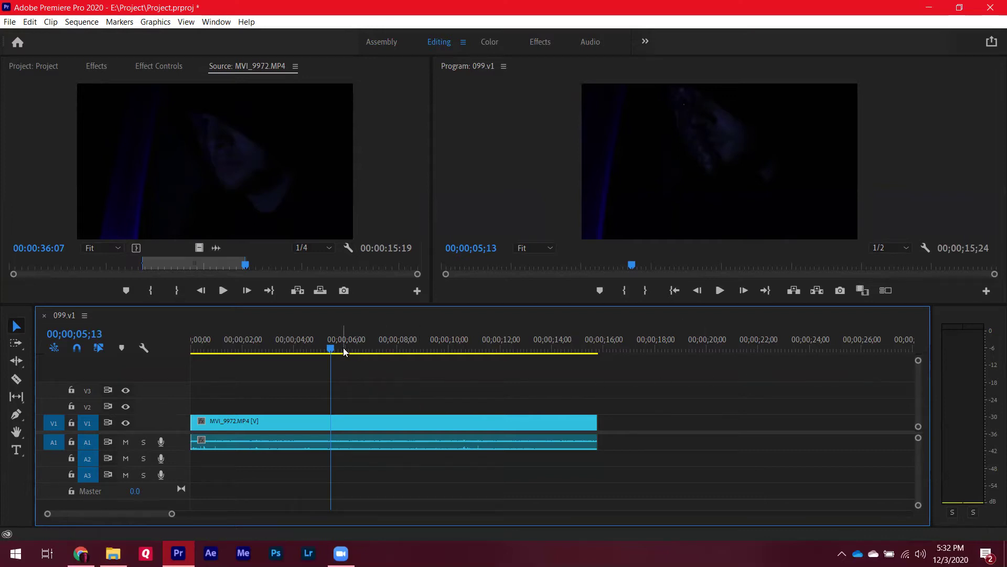
Place the playhead at 00;00;04;15, try splitting the clip just before it with the Razor tool, and undo the cut
left_click(311, 350)
left_click_drag(311, 350, 307, 350)
key("c")
left_click(297, 422)
key("ctrl+z")
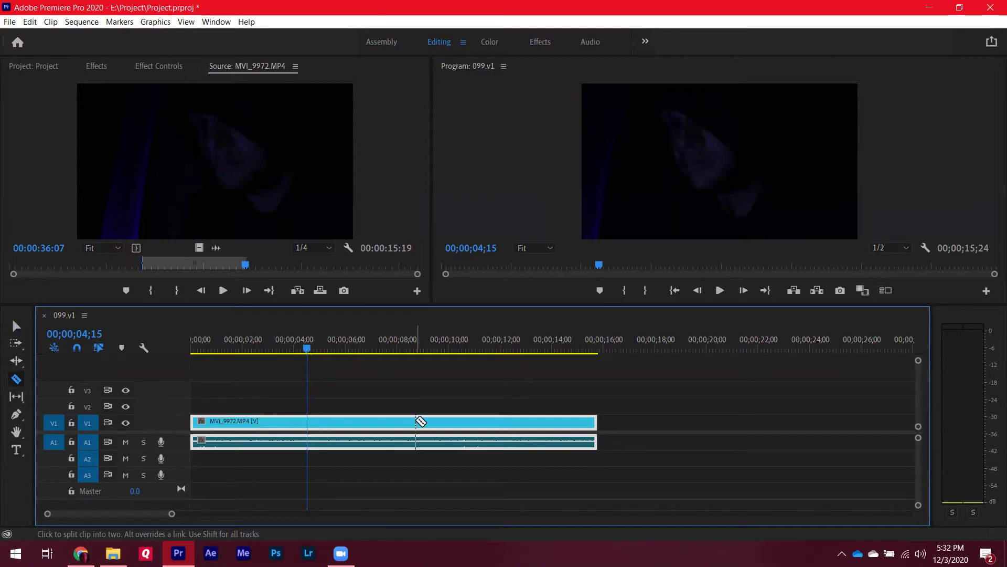
Mark a 00;00;03;03 In-to-Out range in the sequence starting at 00;00;04;17 and return to the Selection tool
key("i")
mouse_move(368, 338)
left_mouse_down()
mouse_move(385, 346)
mouse_move(332, 352)
mouse_move(361, 359)
mouse_move(309, 365)
left_mouse_up()
key("o")
key("v")
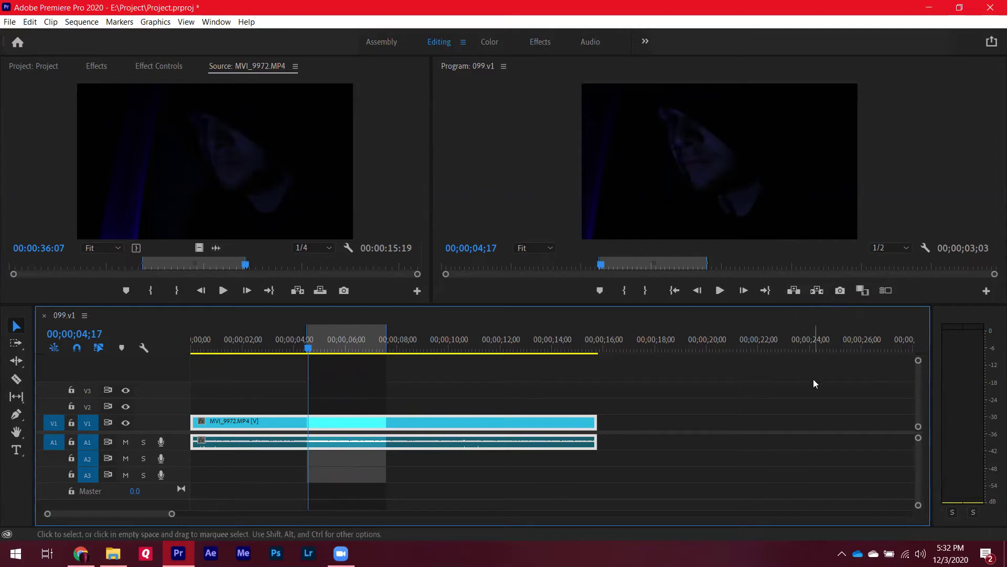
Try lifting the marked range out of the sequence and undo the lift
key("semicolon")
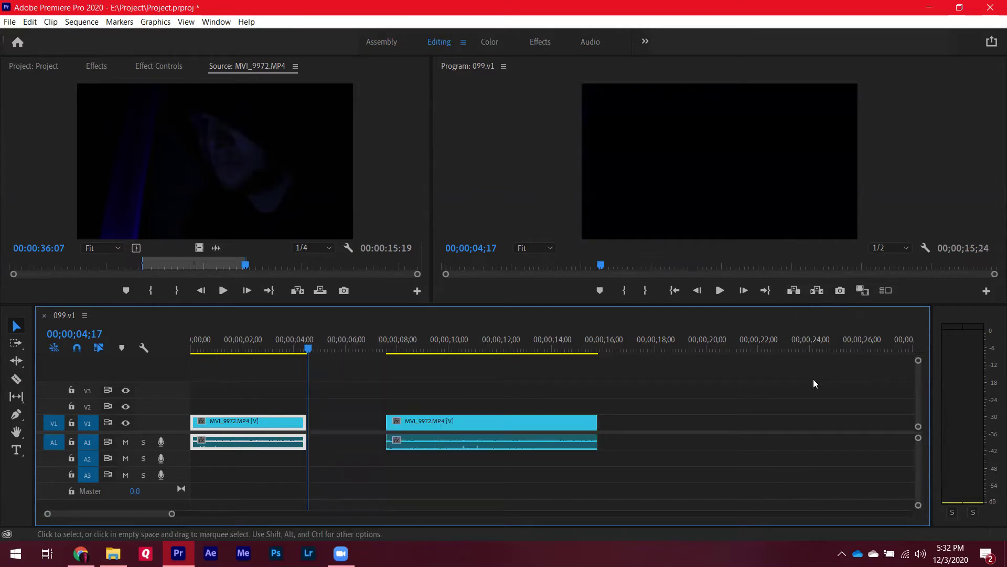
key("ctrl+z")
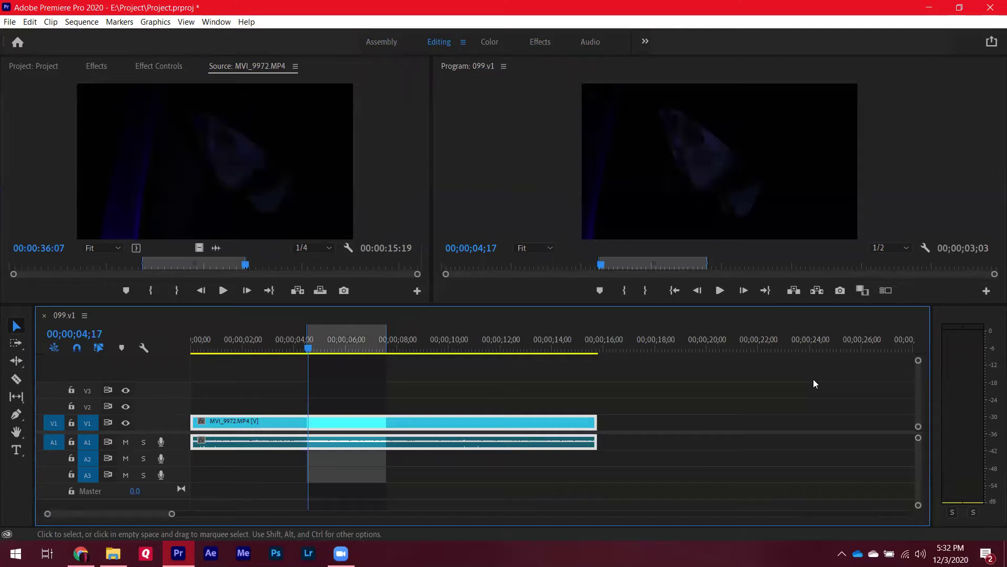
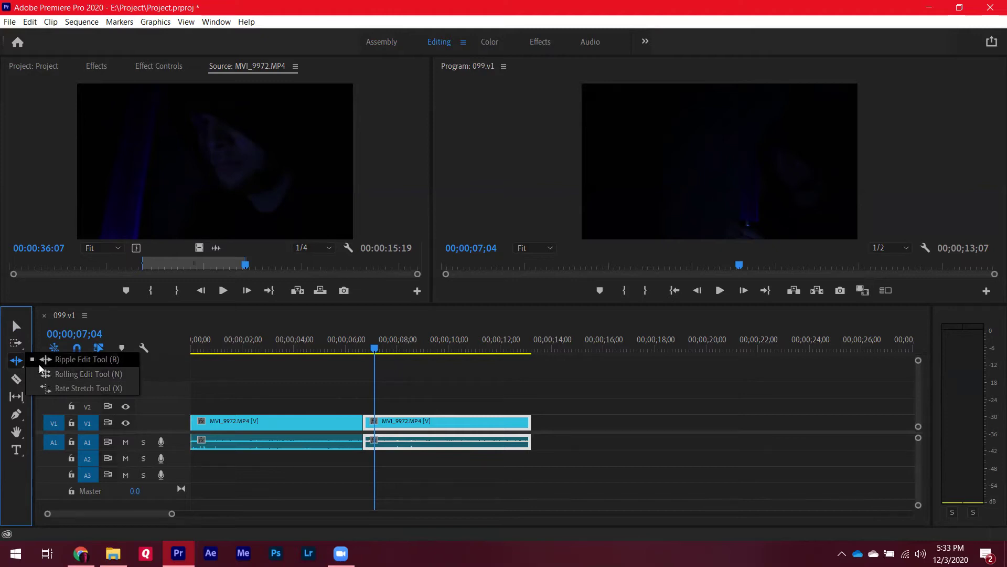
Trim the start of the second clip with the Ripple Edit tool so the sequence runs 00;00;12;28
left_click(40, 362)
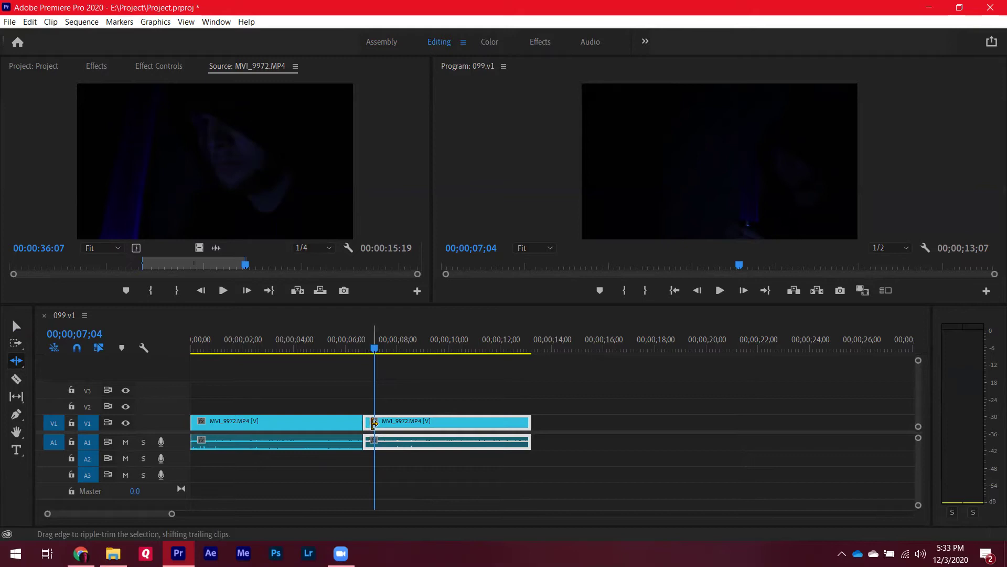
left_click_drag(365, 423, 405, 422)
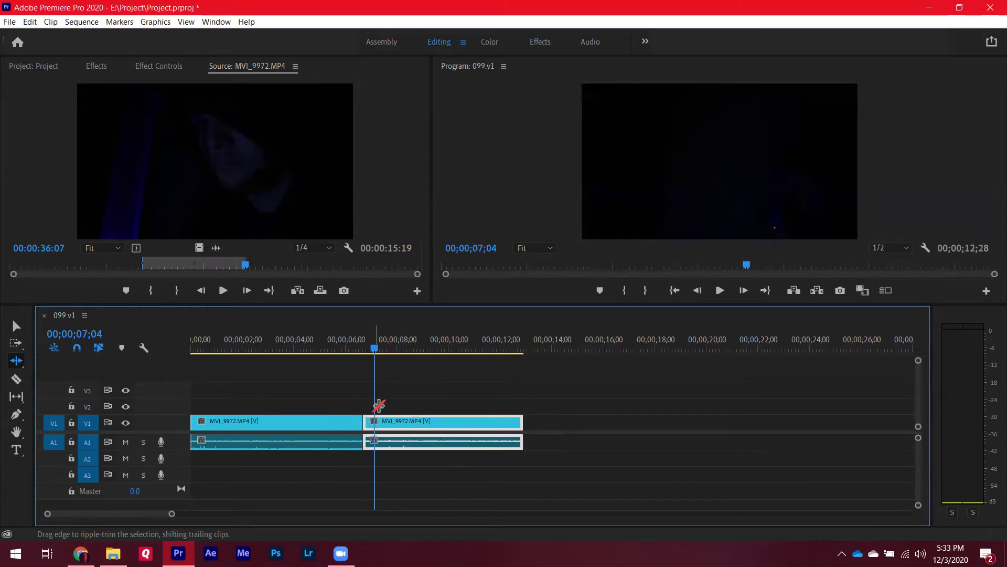
Place the playhead at 00;00;06;14 and roll the edit between the two clips back to about 00;00;05;14 with the Rolling Edit tool
left_click_drag(375, 348, 358, 363)
left_click(16, 360)
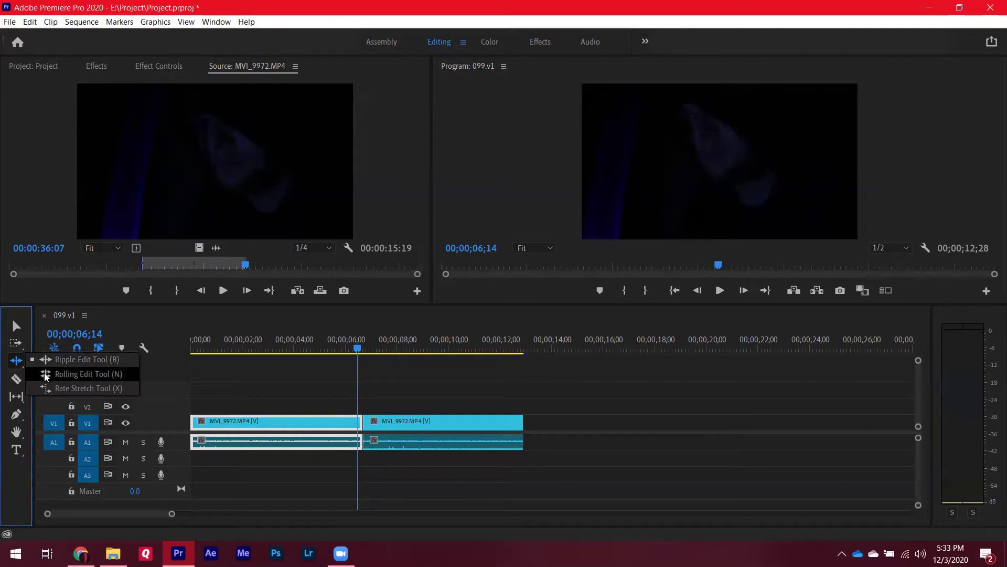
left_click(46, 376)
left_click(355, 419)
left_click_drag(354, 419, 324, 418)
left_click(299, 420)
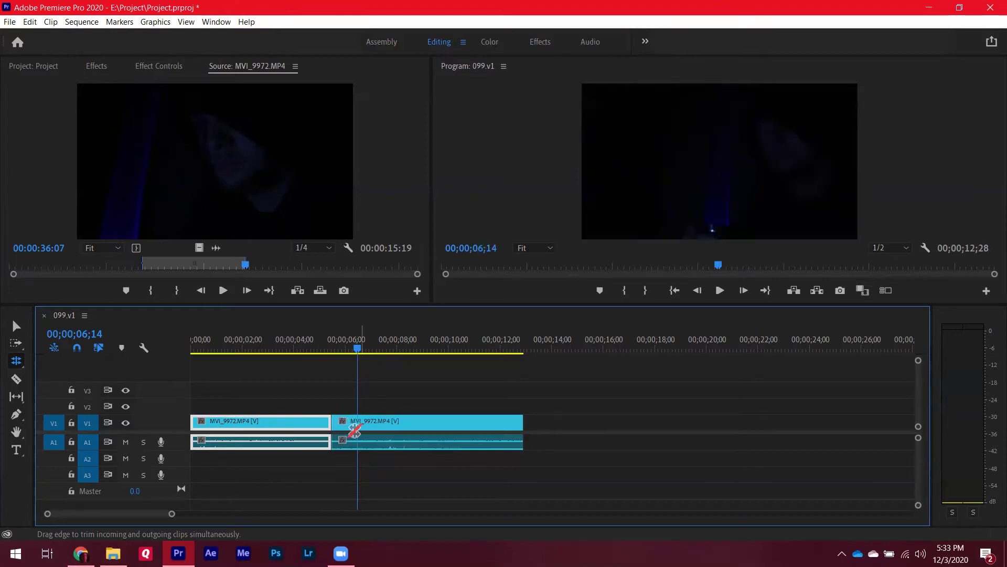
Clear the clip selection and switch back to the Selection tool
key("t")
left_click(429, 388)
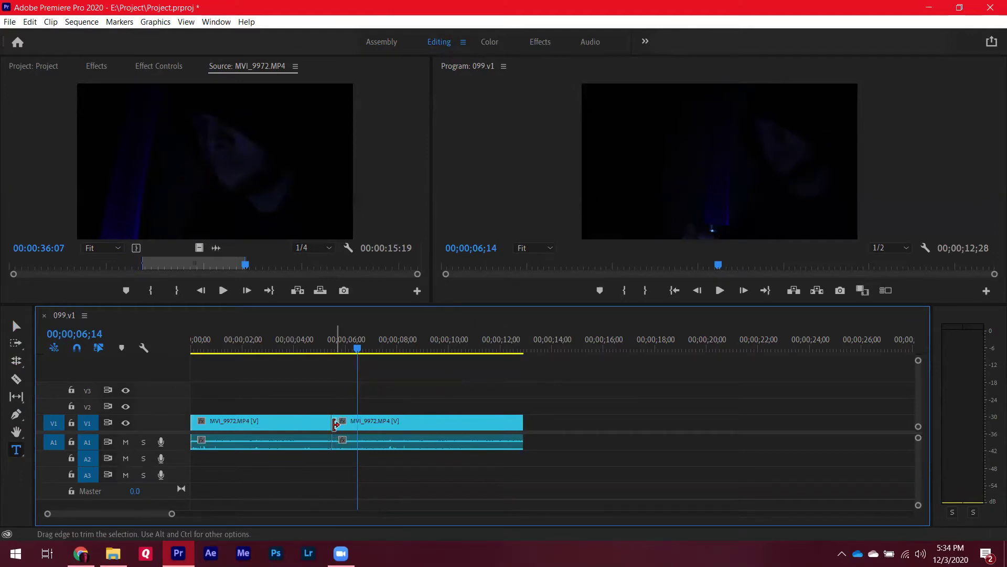
left_click(16, 326)
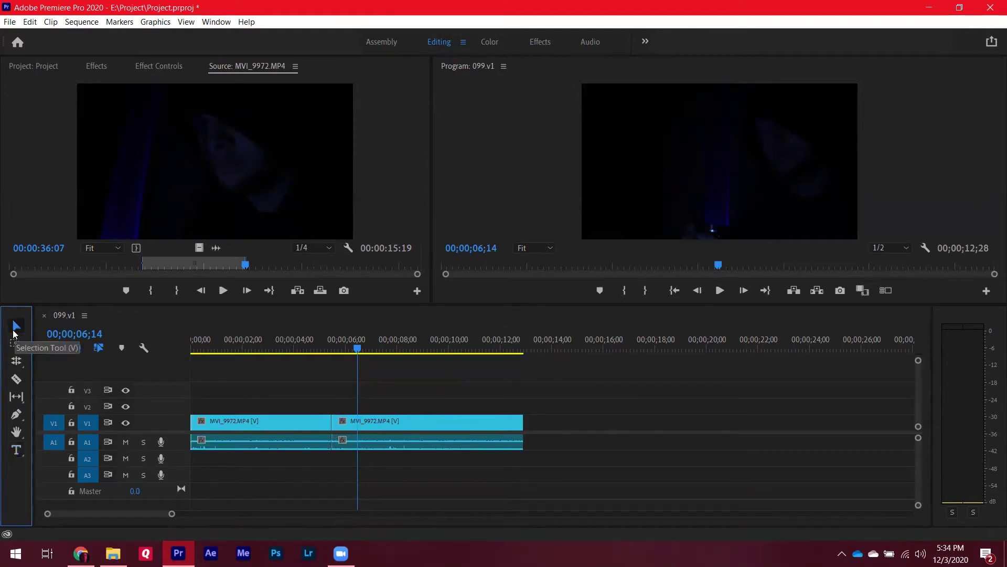
Try trimming the edit between the two clips with the Selection tool, then undo and redo the change
mouse_move(334, 420)
left_mouse_down()
mouse_move(427, 420)
mouse_move(331, 423)
left_mouse_up()
left_click_drag(326, 374, 322, 402)
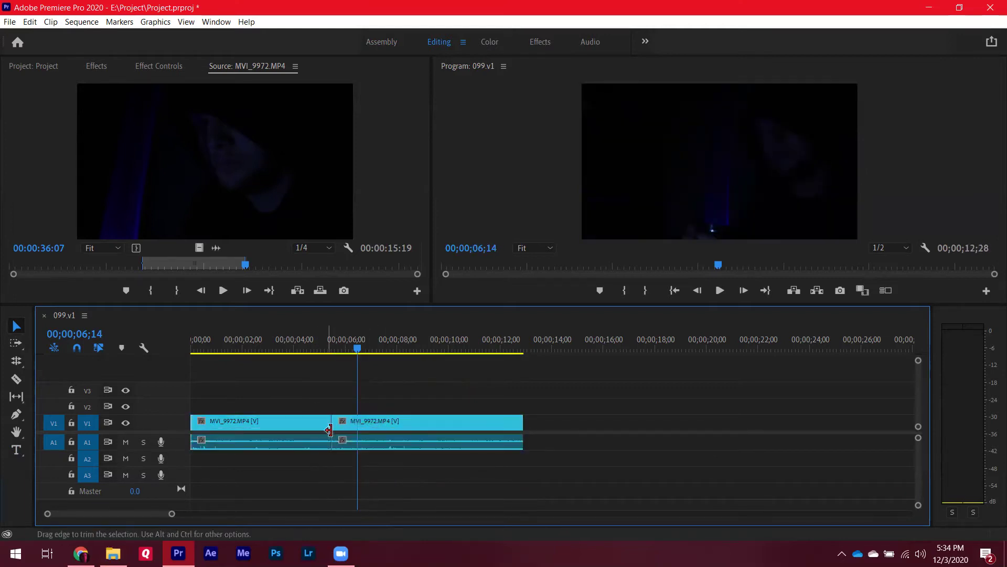
key("ctrl+z")
key("ctrl+shift+z")
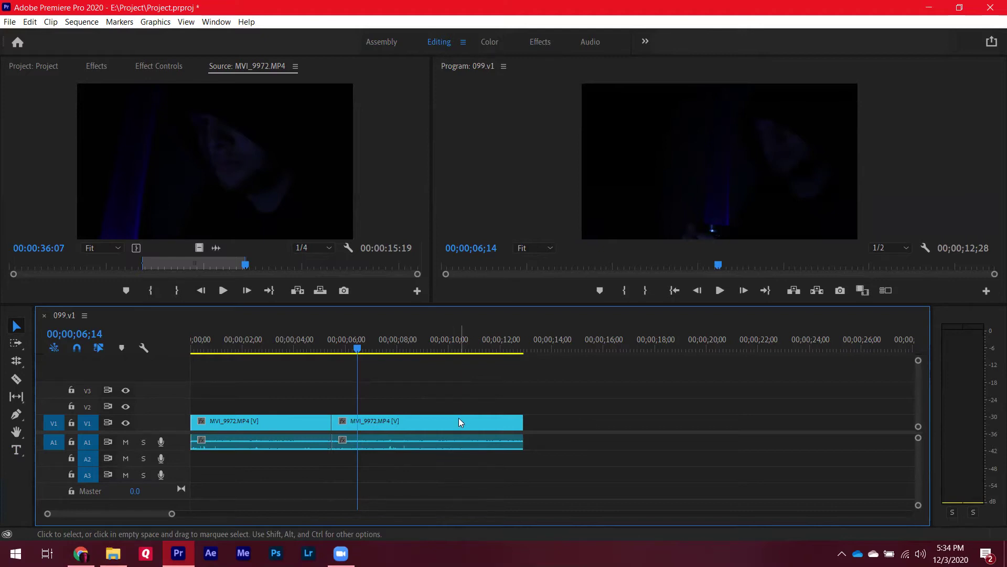
Open trim mode at the edit point near 00;00;05;14 and roll the edit five frames earlier
key("t")
left_click_drag(333, 346, 333, 347)
left_click(411, 459)
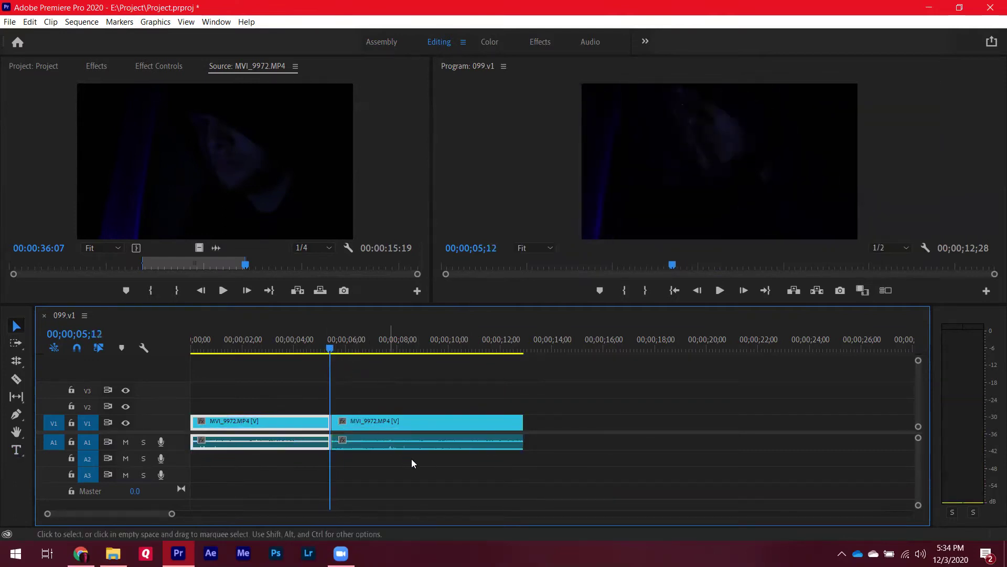
key("shift+t")
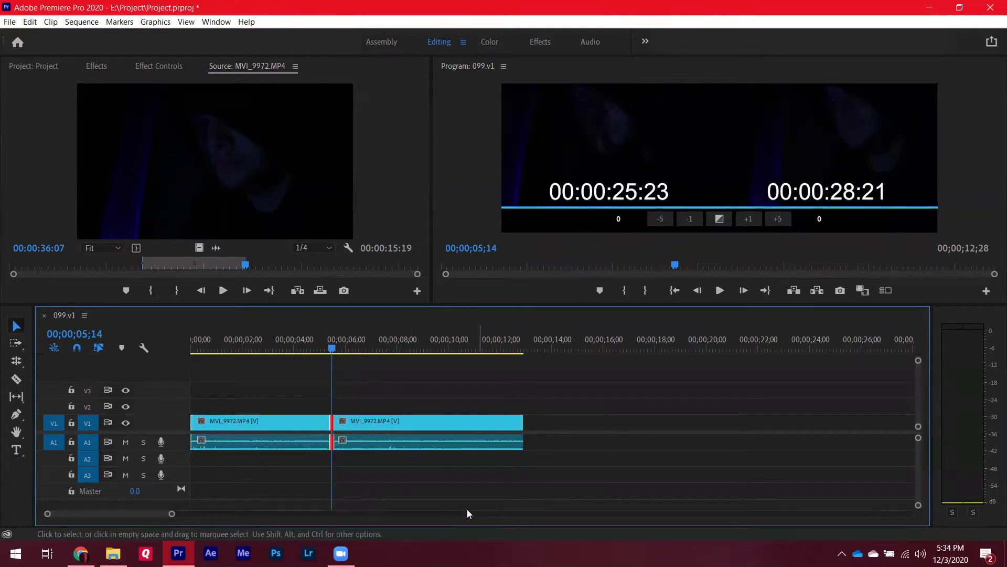
left_click(659, 219)
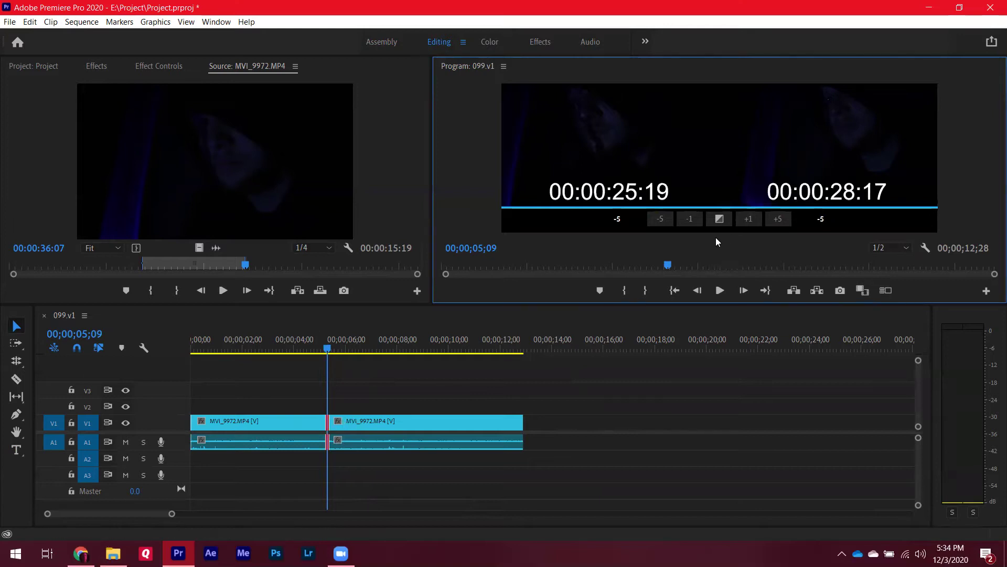
Try rolling the edit between the two clips further back in five-frame trim-mode increments, then leave trim mode
left_click(661, 217)
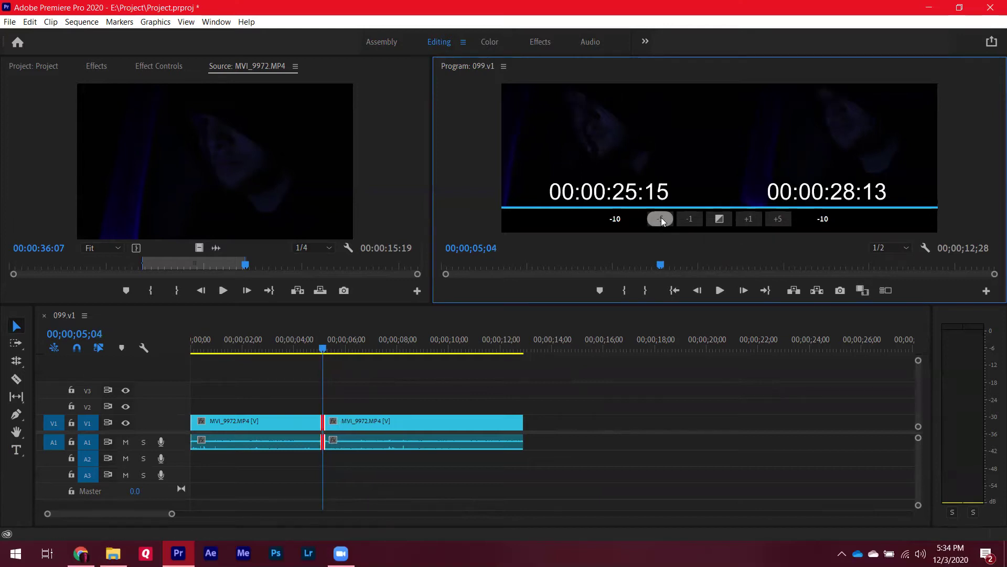
left_click(661, 217)
left_click(661, 217)
left_click(661, 217)
left_click(560, 400)
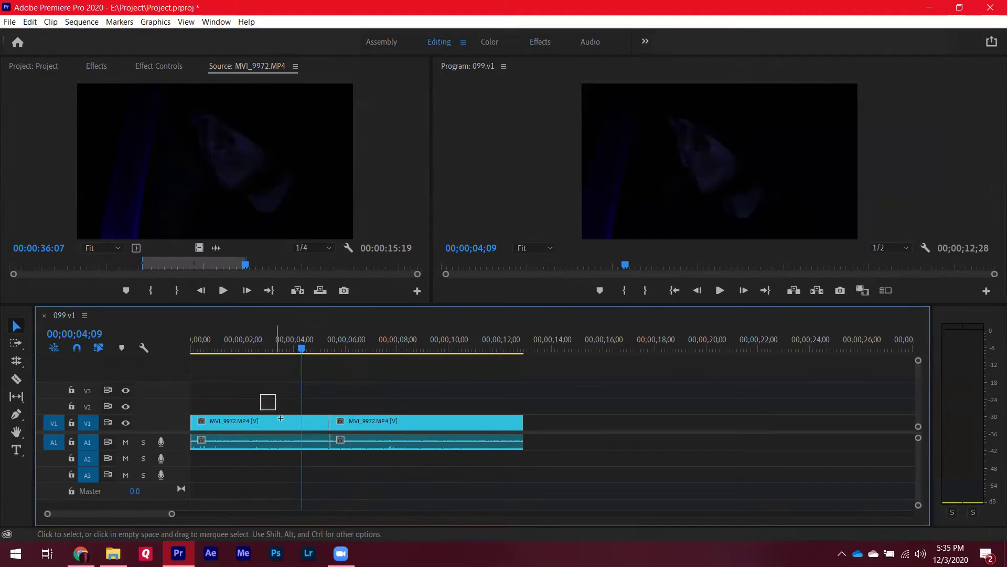
Unlink the first clip's video from its audio and try selecting the parts separately
left_click(262, 419)
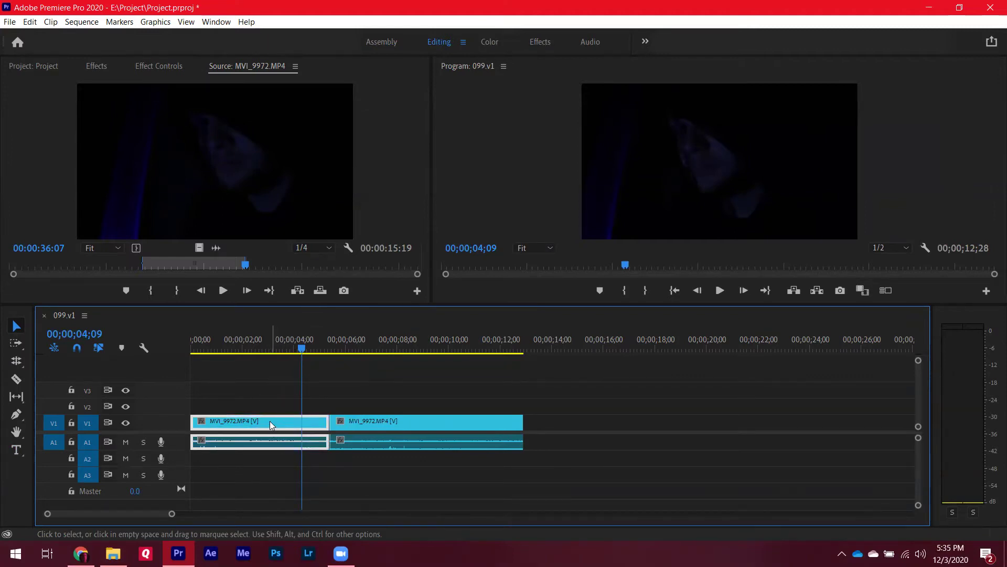
right_click(270, 421)
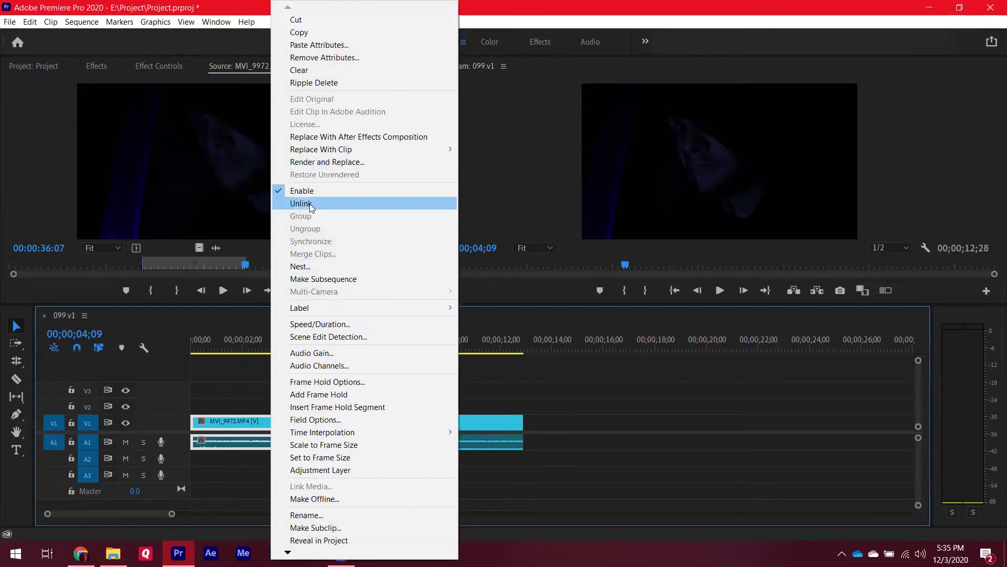
left_click(311, 207)
left_click_drag(252, 428, 223, 423)
mouse_move(387, 430)
left_mouse_down()
mouse_move(617, 433)
mouse_move(387, 430)
left_mouse_up()
Select the first clip's video and audio together and link them again
left_click(265, 474)
left_click_drag(273, 461, 211, 388)
right_click(254, 422)
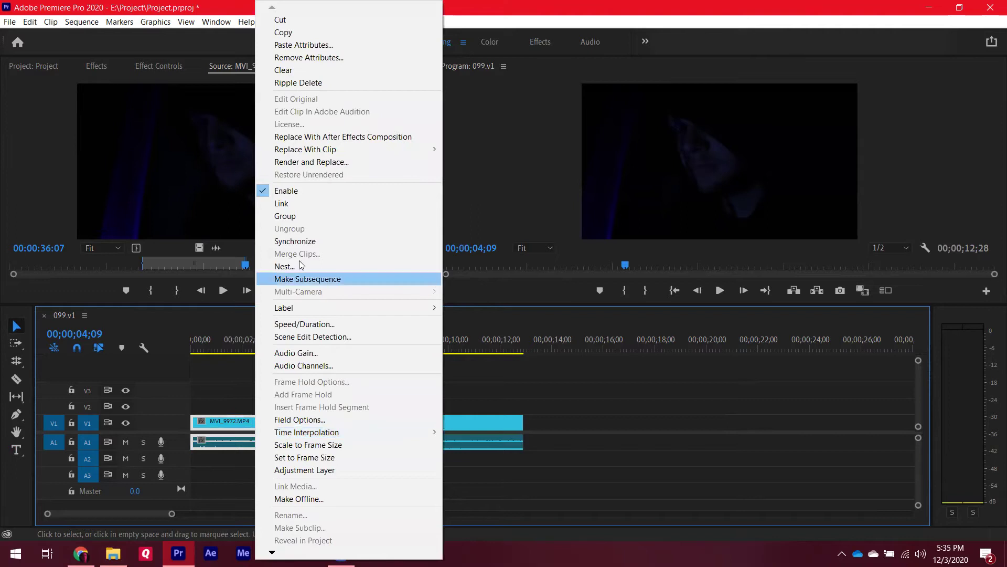
left_click(288, 203)
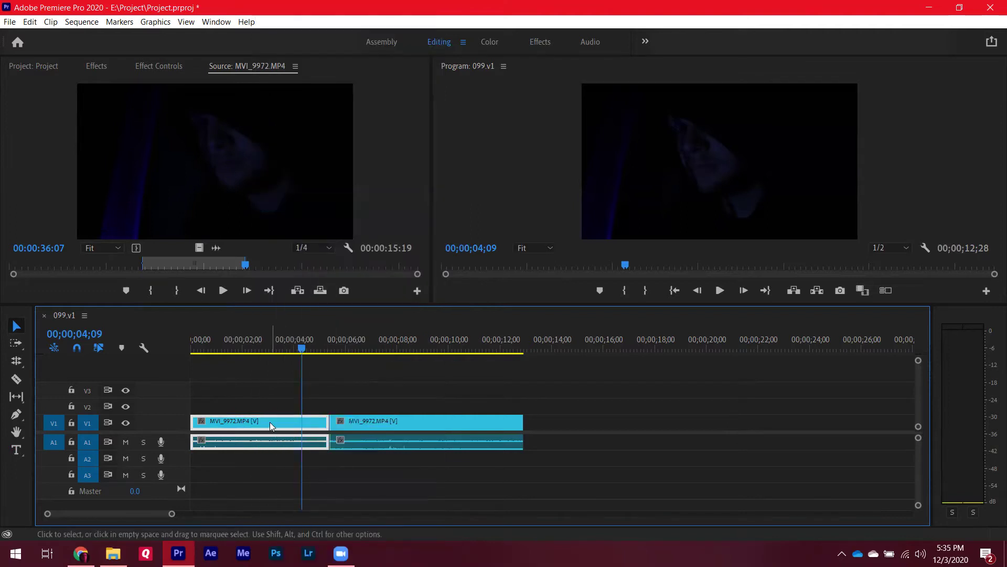
left_click_drag(244, 410, 215, 426)
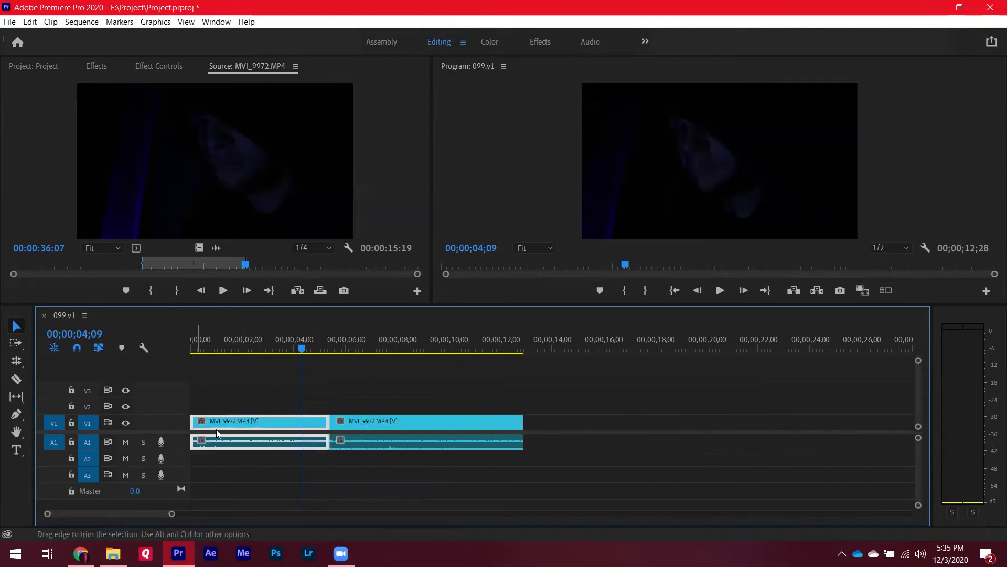
left_click(541, 389)
left_click_drag(542, 387, 753, 472)
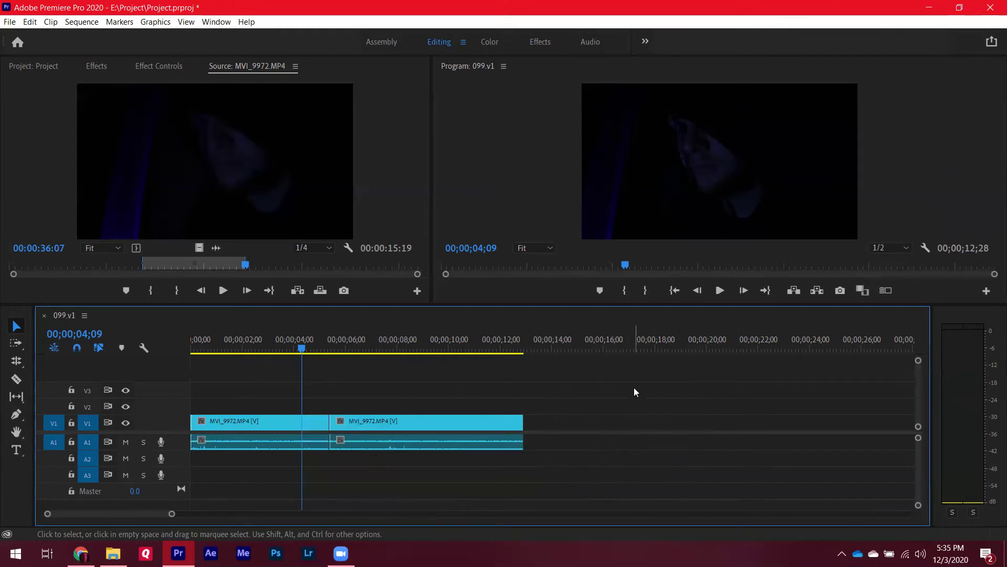
left_click_drag(634, 387, 527, 488)
left_click_drag(589, 462, 194, 401)
left_click(462, 410)
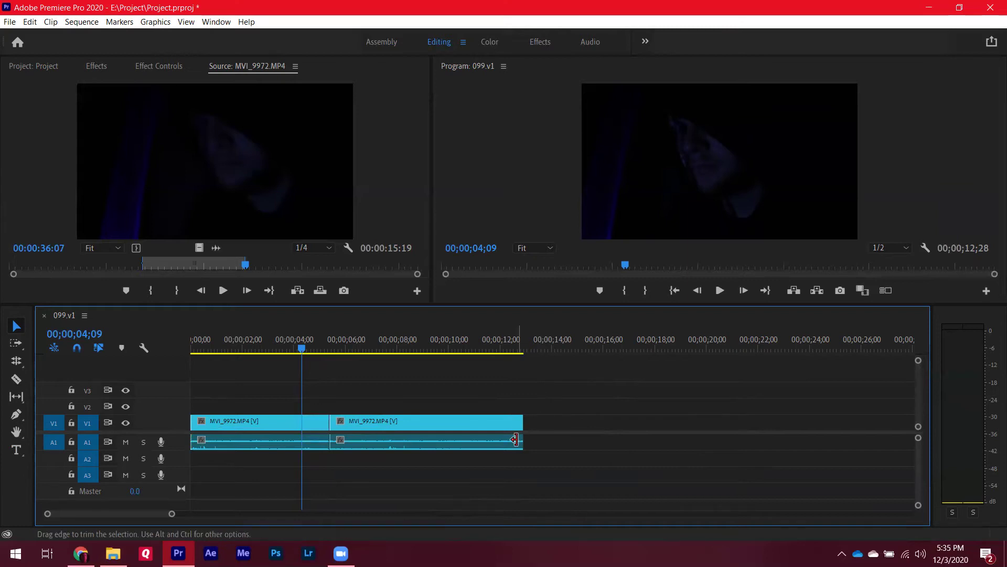
Copy both clips and paste them twice in a row, starting at about 00;00;15;00
left_click(322, 344)
left_click_drag(261, 387, 521, 490)
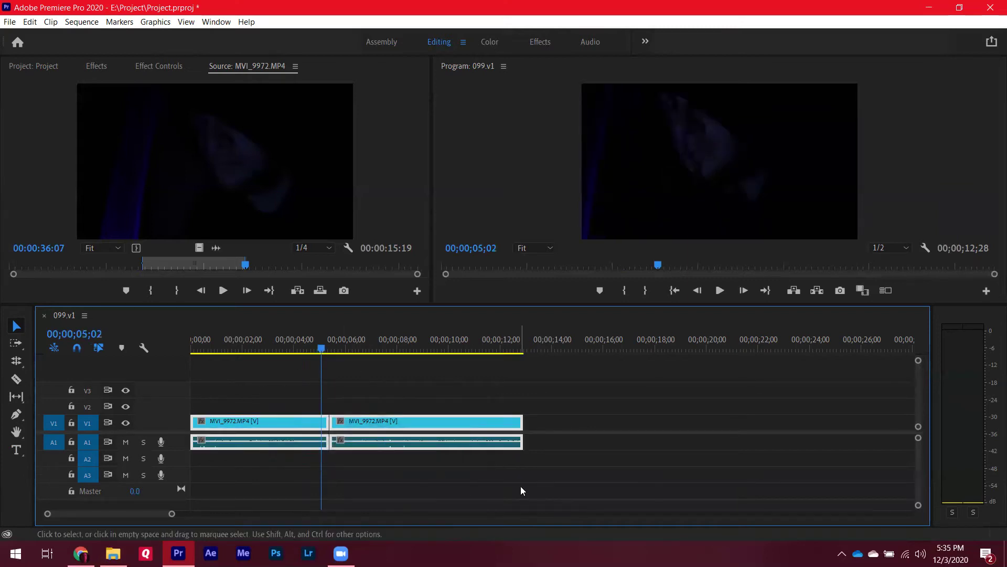
left_click(579, 341)
key("ctrl+v")
key("ctrl+v")
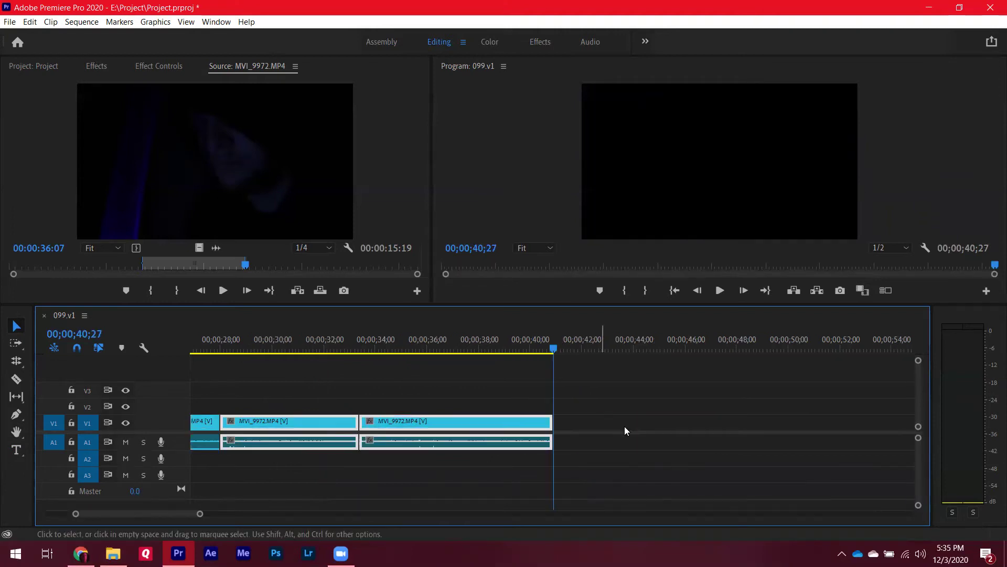
Close the gap between the original two clips and the four pasted clips
left_click_drag(200, 514, 337, 514)
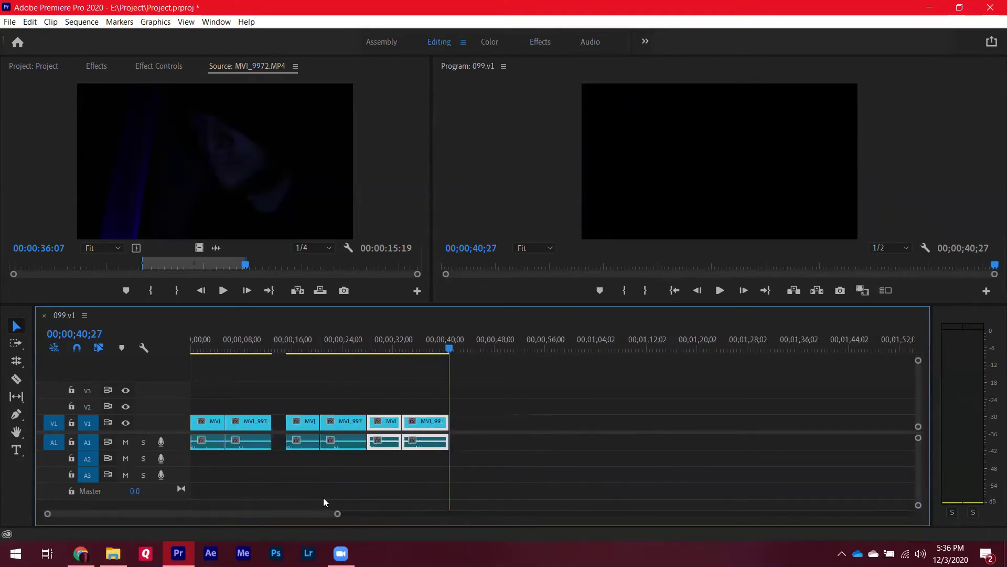
left_click_drag(488, 463, 289, 423)
left_click(287, 454)
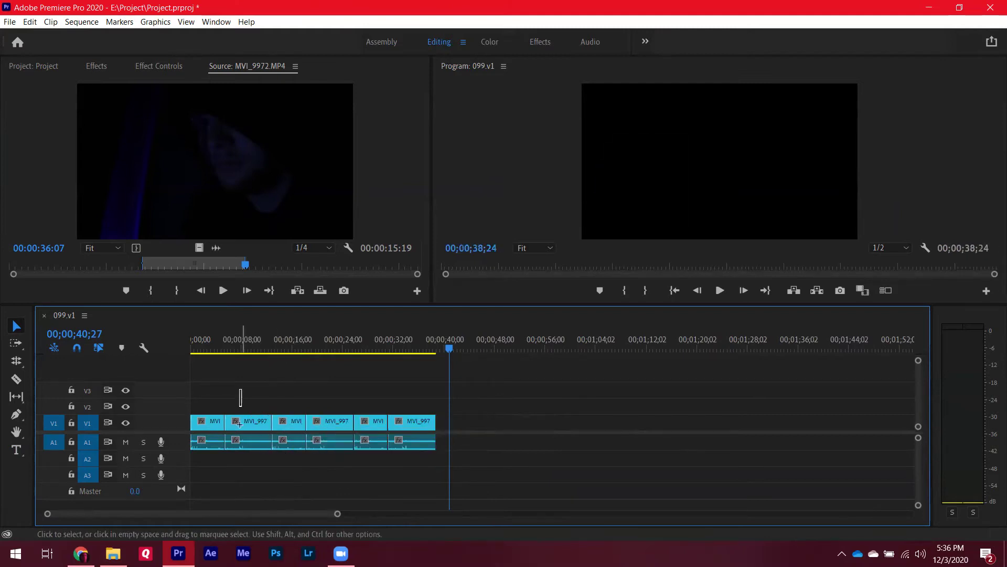
Select the last four clips with a marquee, then choose the Track Select Backward tool
left_click_drag(244, 456, 217, 442)
left_click_drag(280, 393, 426, 446)
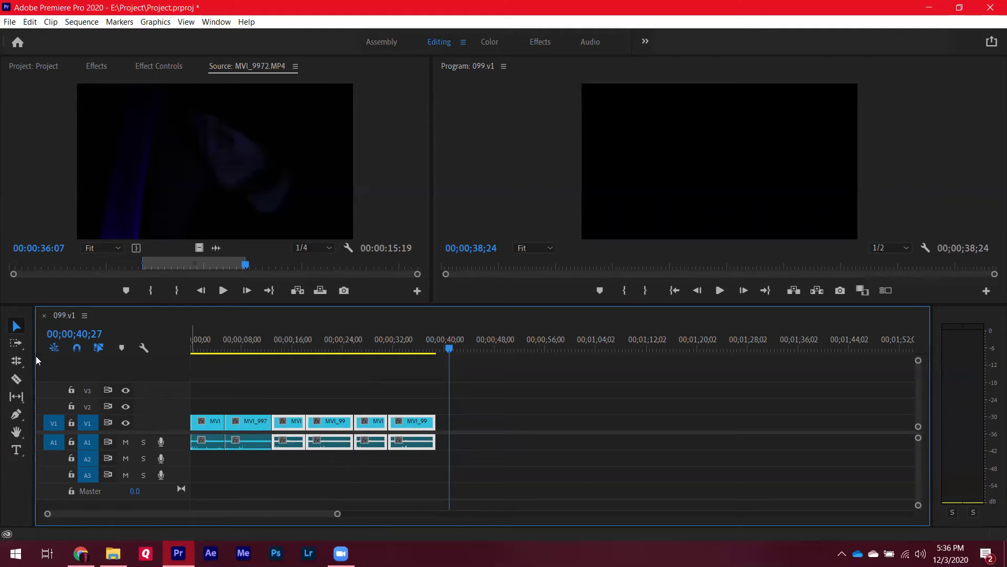
left_click(19, 345)
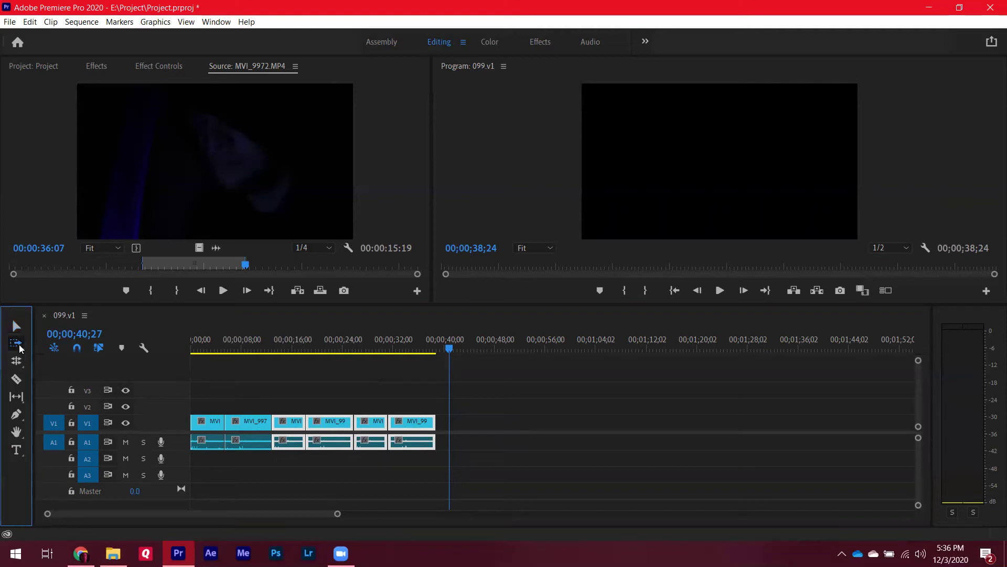
left_click(14, 345)
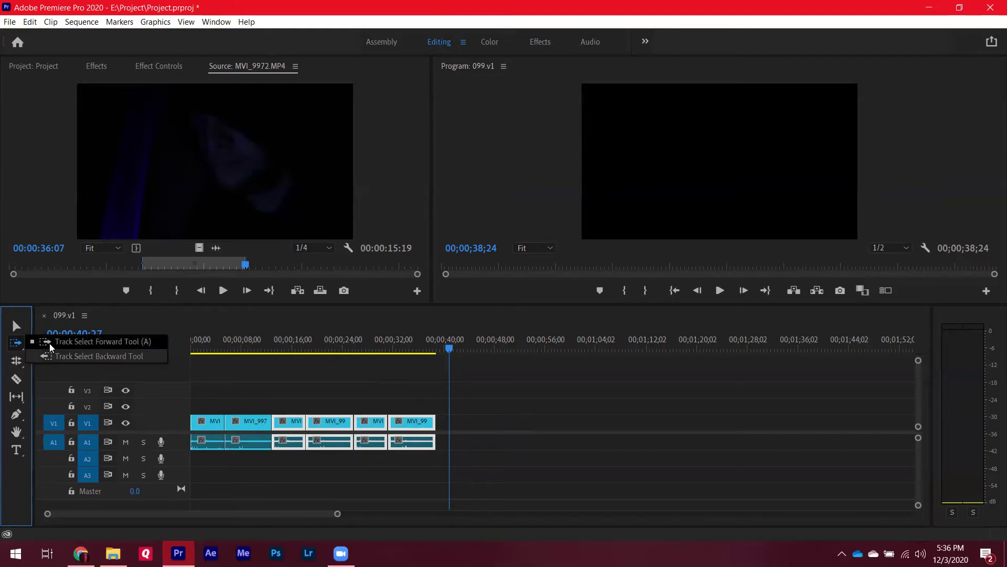
left_click(148, 358)
Switch to the Track Select Forward tool and try selecting all clips forward from several points
key("v")
key("a")
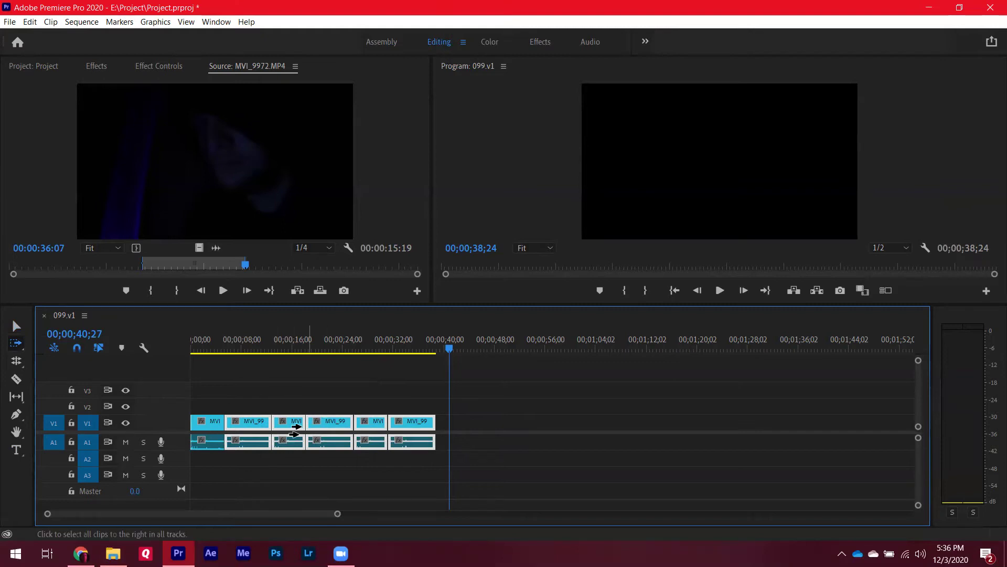
left_click(306, 402)
left_click(288, 393)
left_click(220, 368)
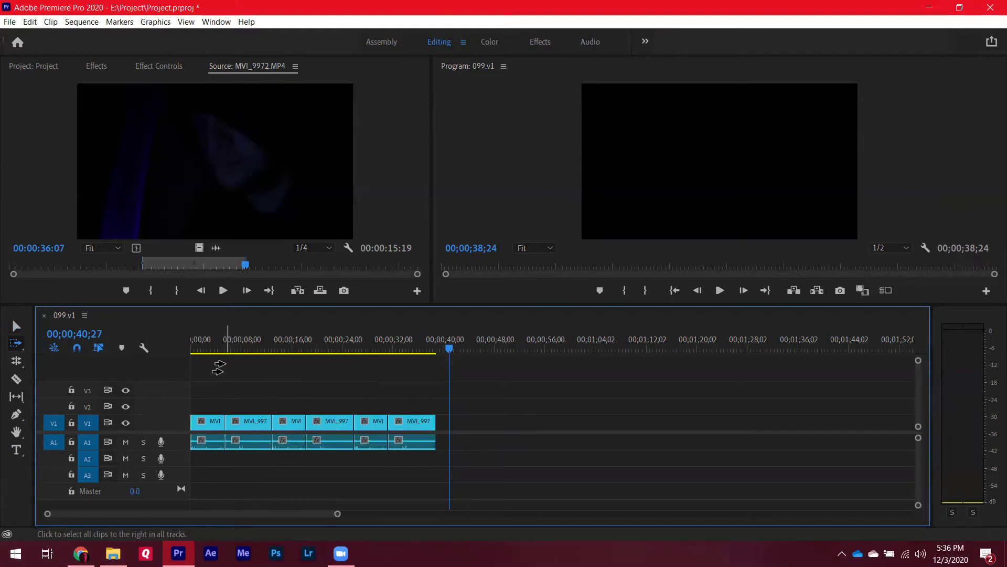
Try moving the last three clips to start at 00;00;40;27 with the Track Select Forward tool, then undo the move
left_click(313, 391)
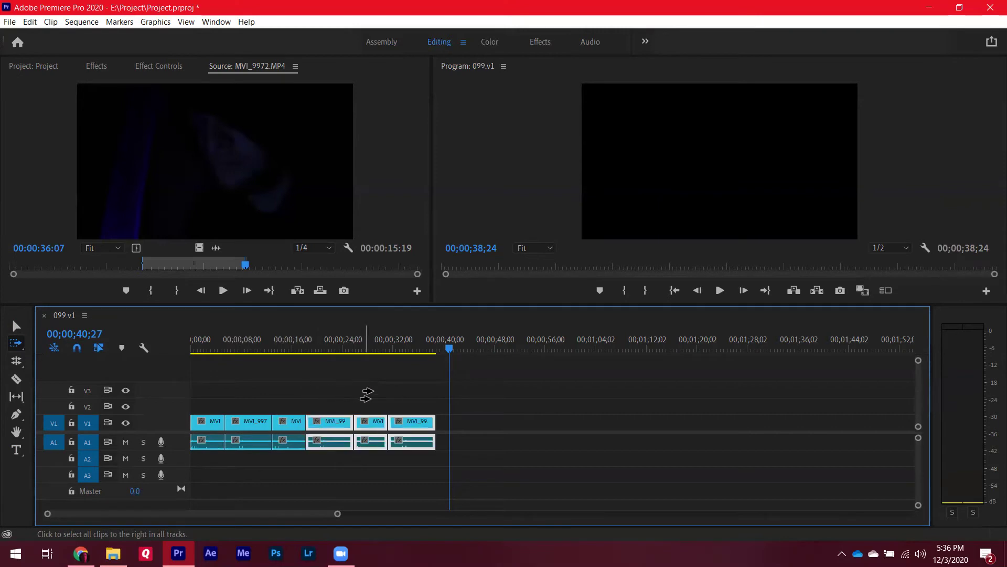
left_click_drag(333, 422, 497, 461)
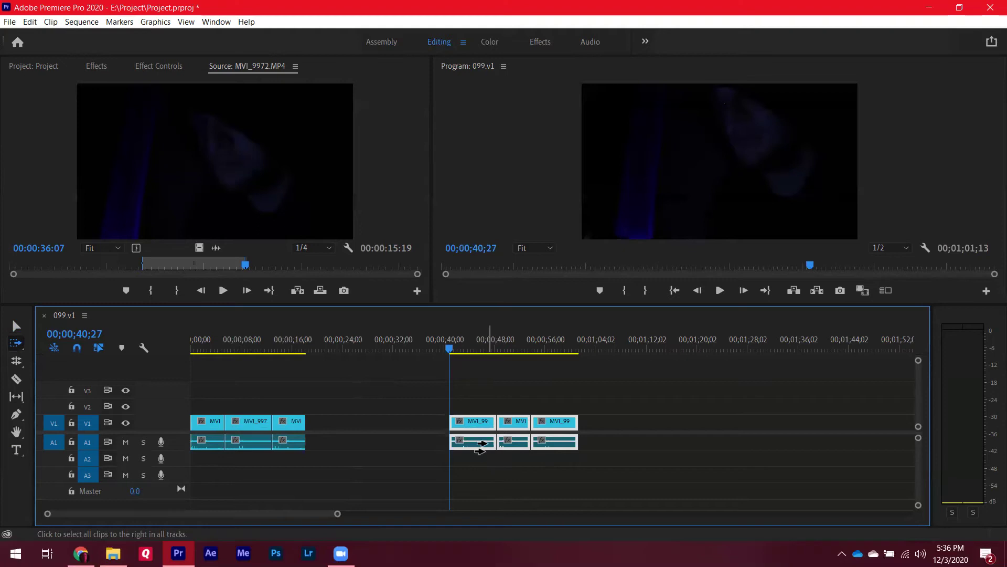
key("ctrl+z")
Try moving the first three clips past the end of the others with the Track Select Backward tool, then undo the move
left_click(16, 342)
left_click(49, 360)
left_click_drag(289, 420, 591, 423)
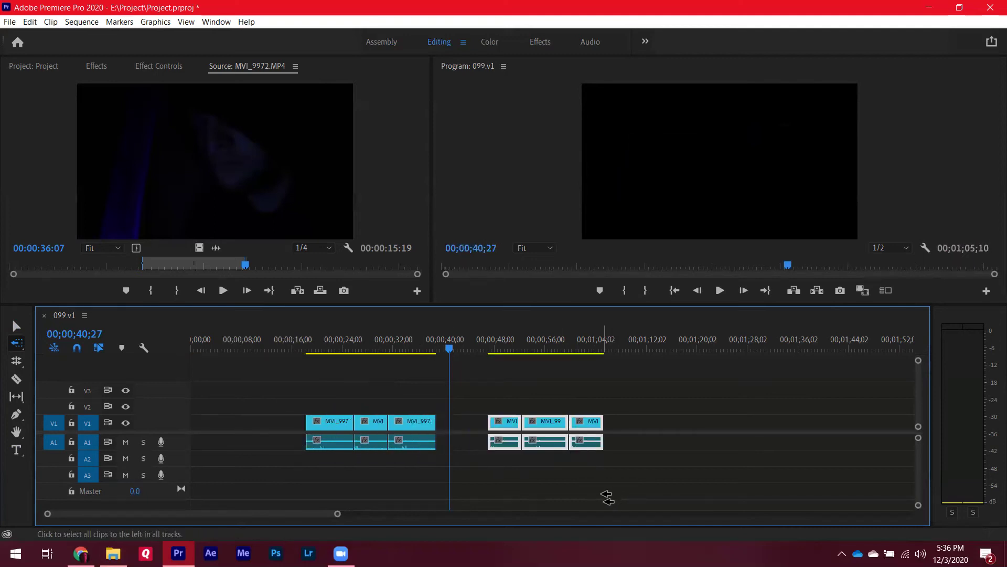
key("ctrl+z")
Return to the Selection tool and move the second clip's video to V2 and its audio to A2
left_click(15, 326)
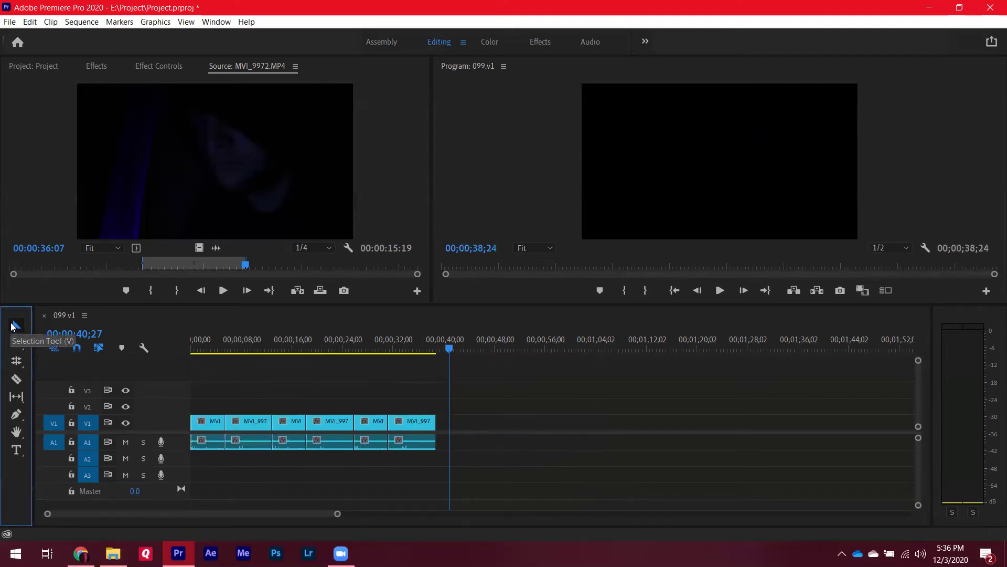
left_click(245, 416)
left_click_drag(245, 415, 246, 390)
left_click_drag(247, 442, 245, 462)
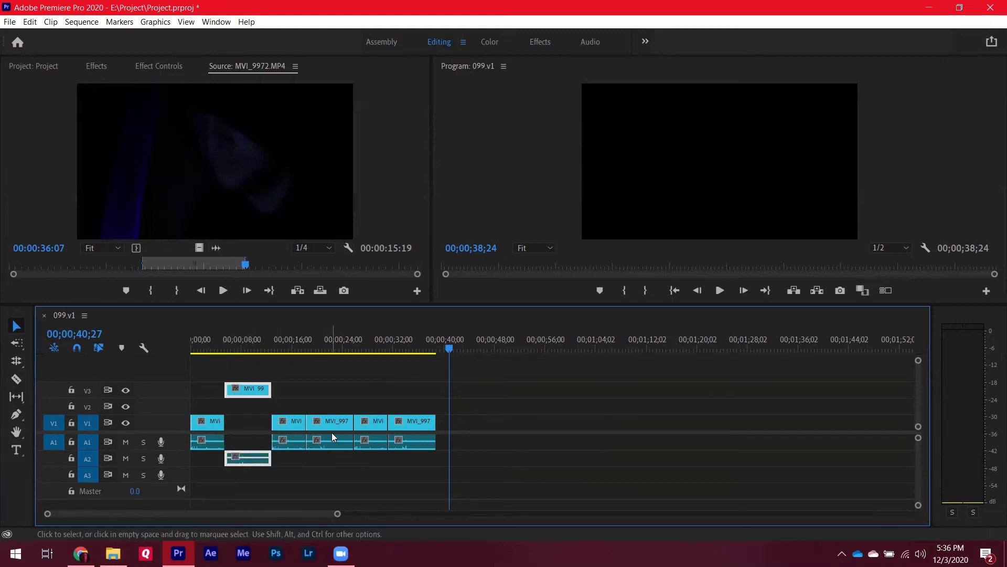
left_click_drag(245, 390, 244, 406)
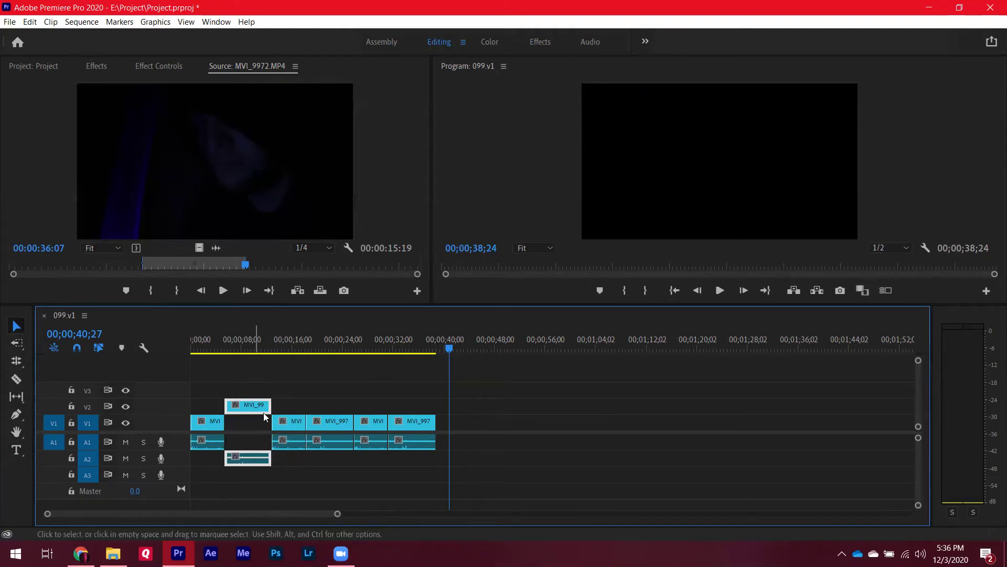
Lock tracks V2 and A2, then unlock both of them
left_click(72, 406)
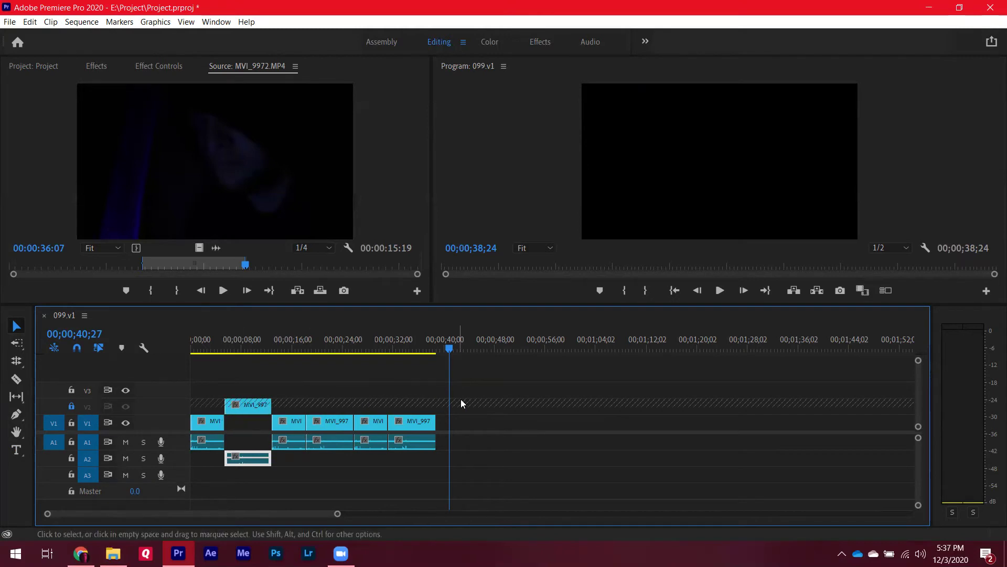
left_click(71, 458)
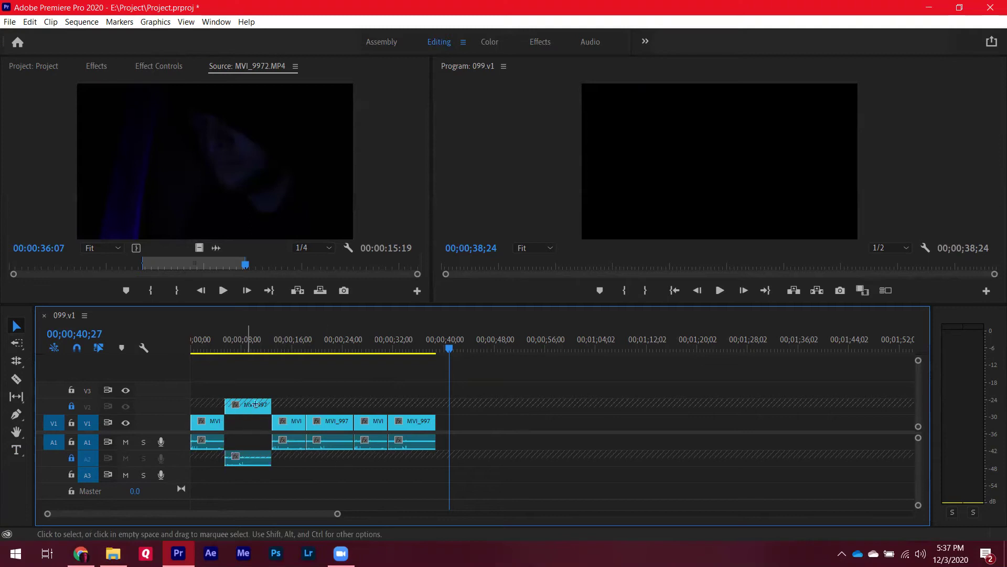
left_click(72, 406)
left_click(72, 459)
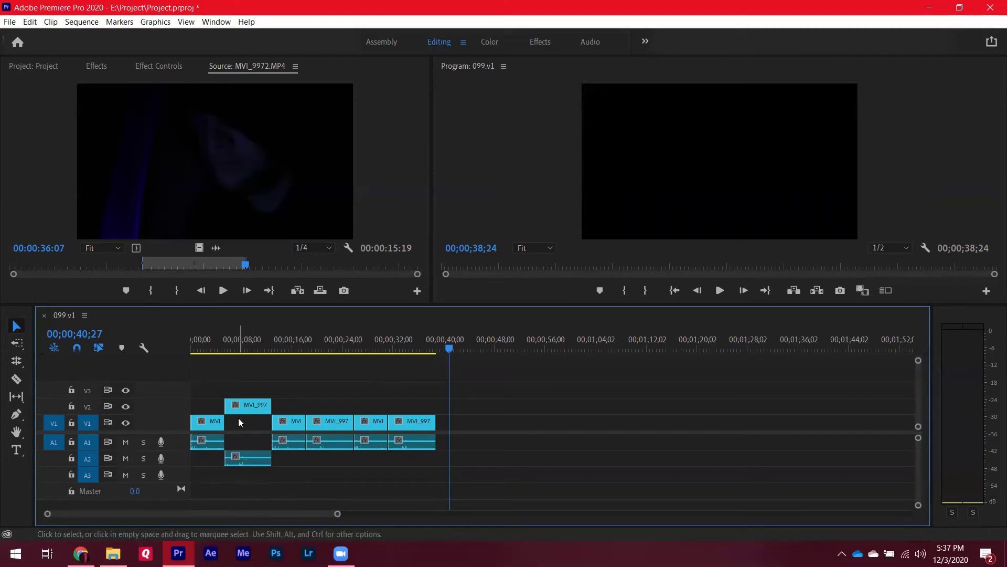
Place the playhead at 00;00;18;10 and open Lumetri's Basic Correction in the Color workspace for the clip starting there
left_click_drag(247, 349, 308, 362)
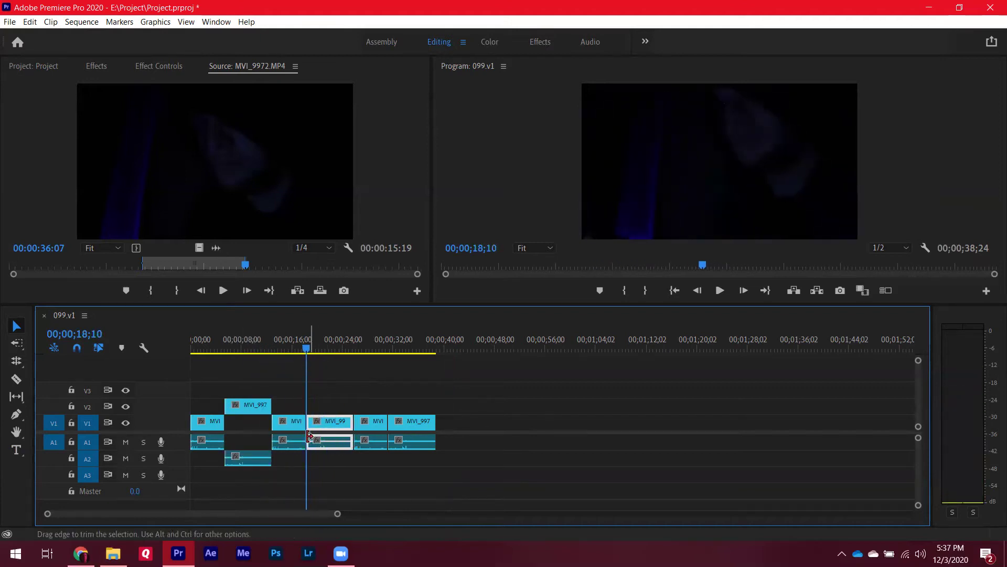
left_click(491, 42)
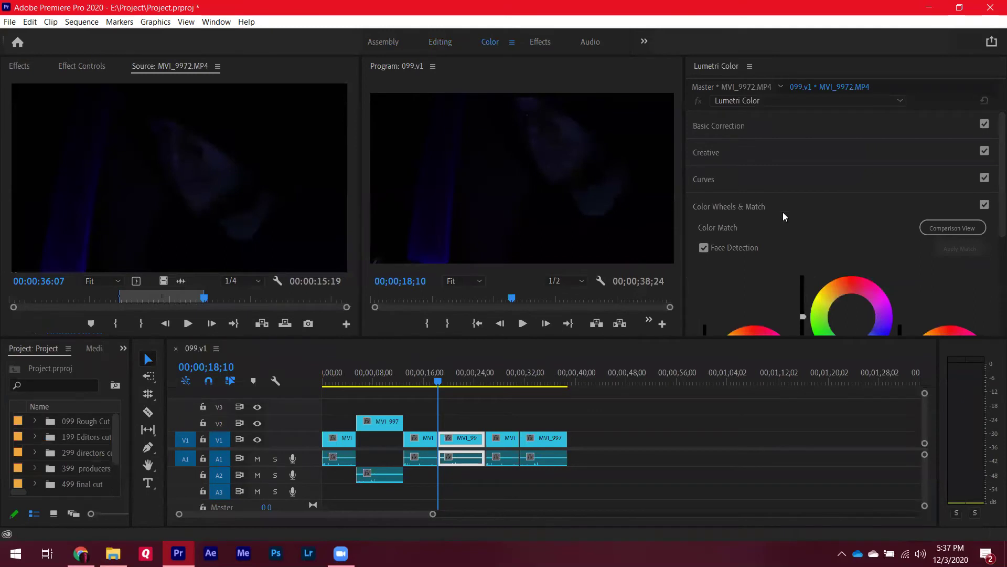
left_click(774, 126)
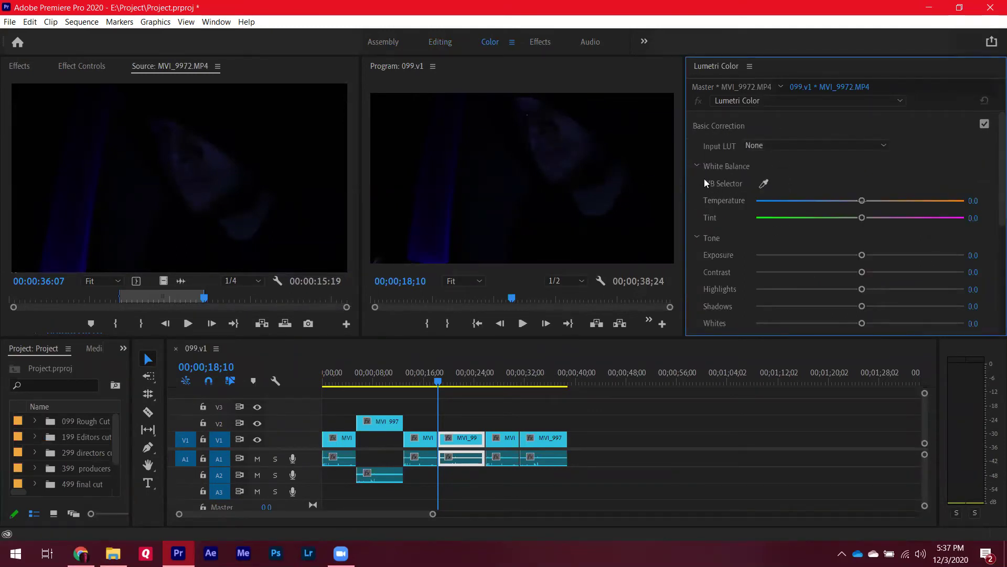
Try correcting the clip's white balance by sampling the image with the WB Selector and adjusting the temperature
left_click(764, 184)
left_click(565, 127)
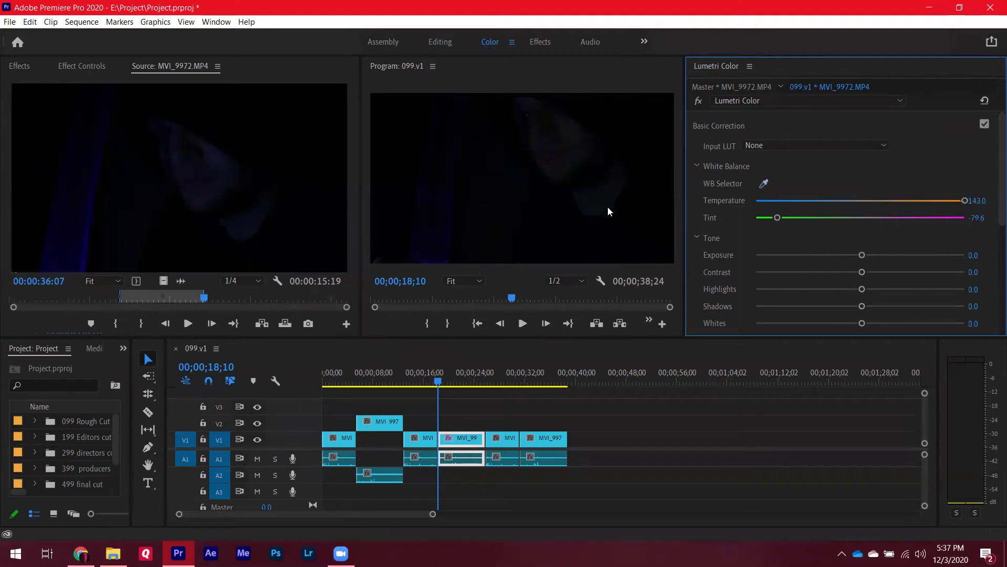
left_click_drag(827, 204, 973, 200)
left_click(764, 184)
left_click(438, 249)
Set the clip's temperature to 6.6, tint to 6.6 and exposure to 5.0
left_click_drag(863, 201, 867, 200)
left_click(868, 217)
left_click_drag(862, 255, 960, 255)
Sample the face again with the WB Selector, then undo the white balance and exposure adjustments
left_click(764, 183)
left_click(564, 137)
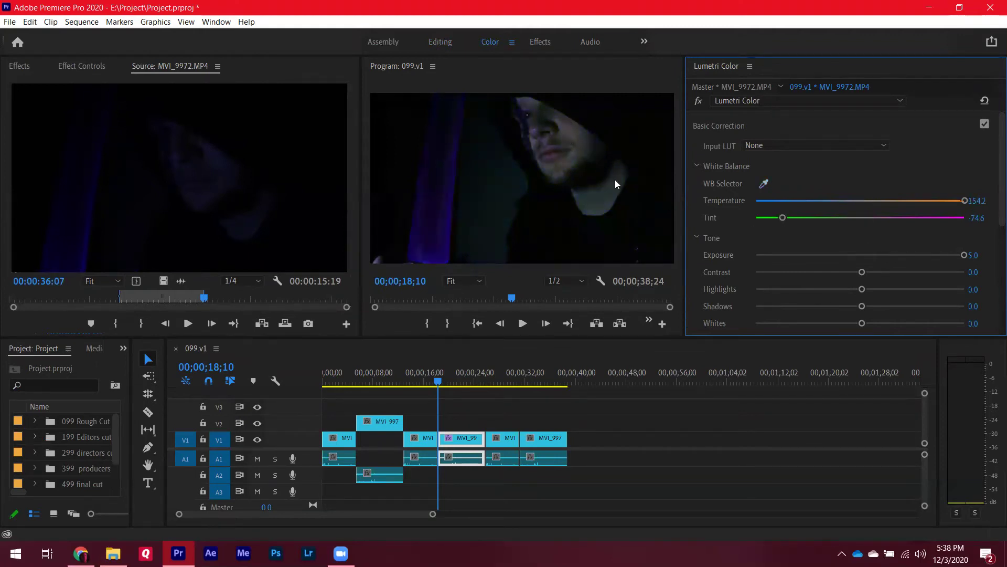
key("ctrl+z")
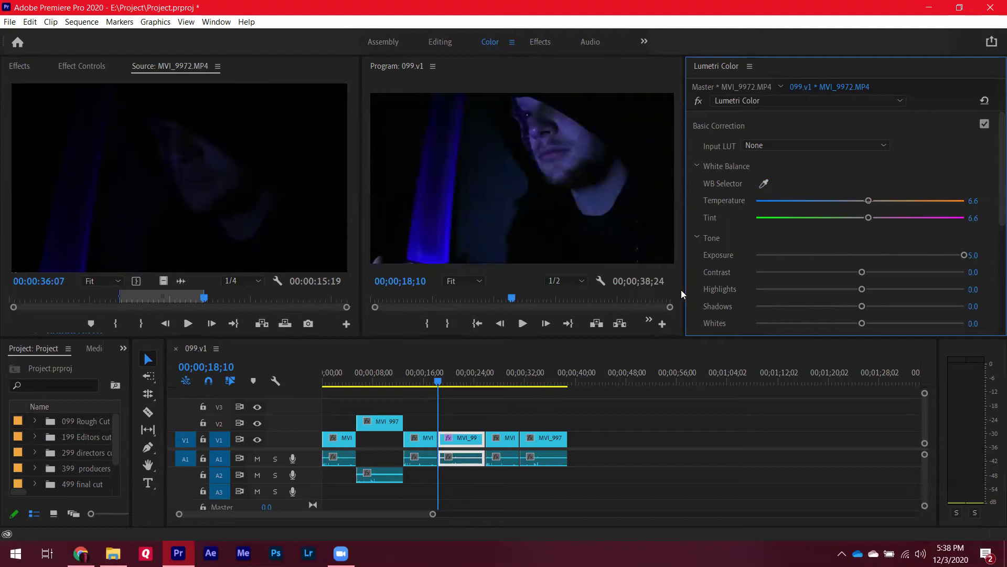
key("ctrl+z")
key("ctrl+z")
key("ctrl+z")
key("ctrl+z")
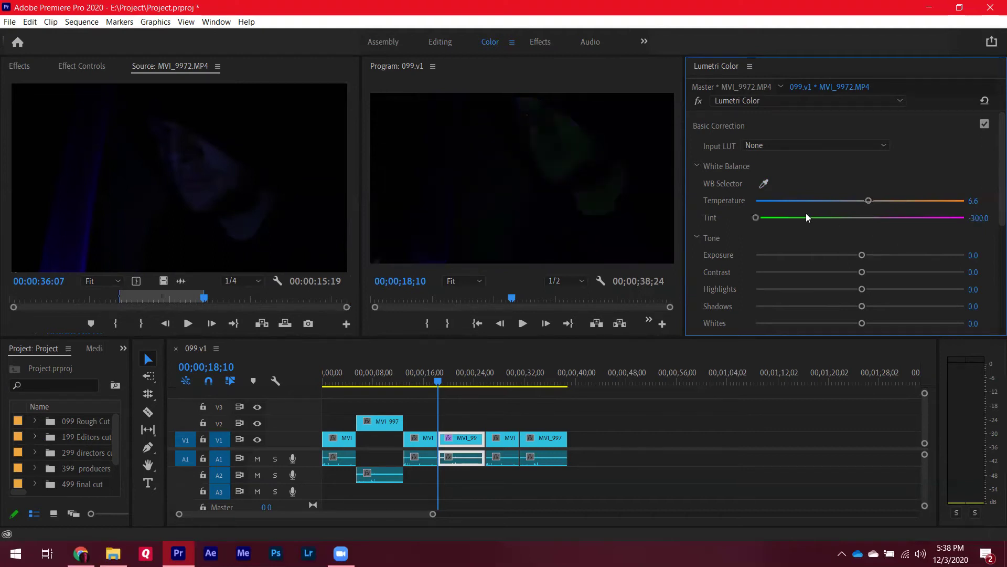
key("ctrl+z")
Set the clip's exposure to 4.6, contrast to -100, highlights to -100, shadows to -60 and whites to -73.7
left_click_drag(938, 254, 956, 255)
left_click_drag(862, 272, 695, 264)
left_click_drag(880, 286, 746, 283)
left_click_drag(889, 306, 779, 324)
left_click_drag(883, 323, 783, 325)
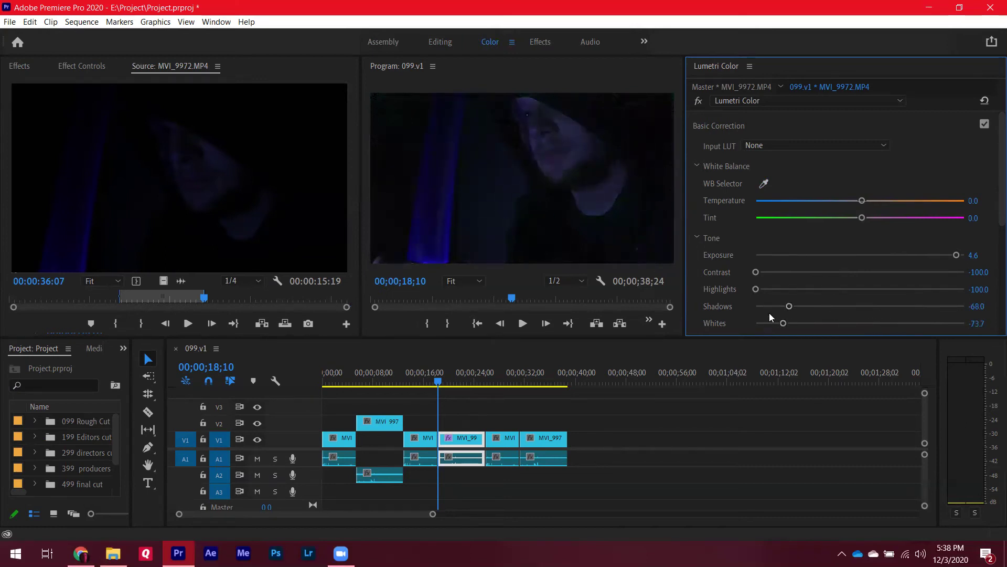
Lower the clip's blacks to -7.2 in Basic Correction
scroll(781, 289, "down", 2)
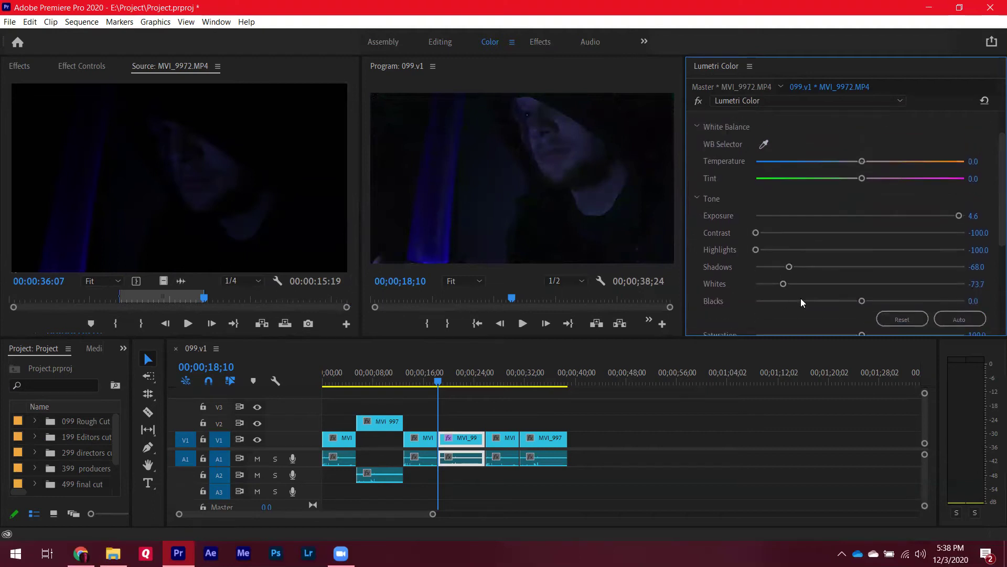
left_click_drag(789, 300, 851, 310)
scroll(868, 299, "down", 2)
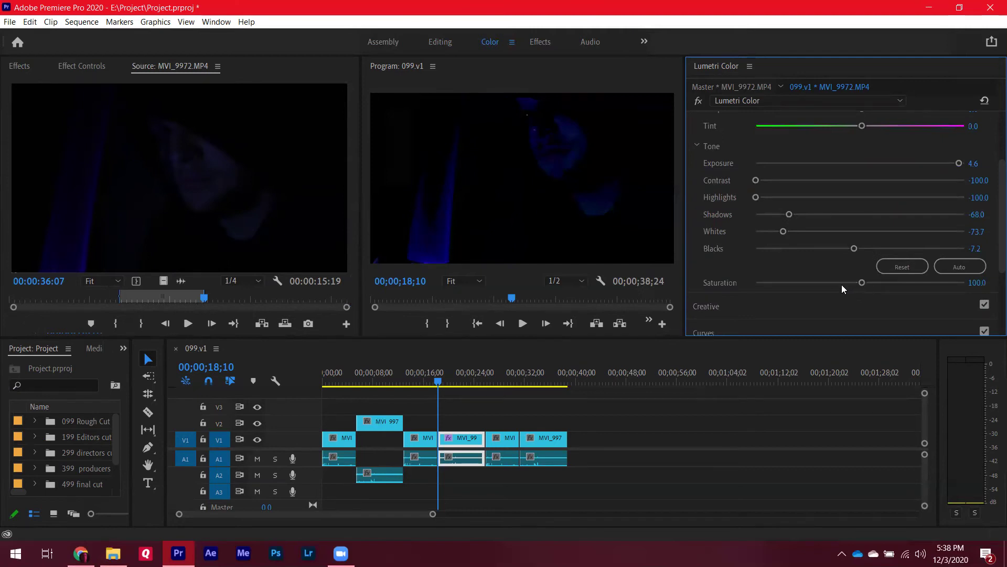
scroll(841, 285, "up", 4)
Save the clip's Lumetri Color effect as a preset named "super awesome color"
left_click(74, 67)
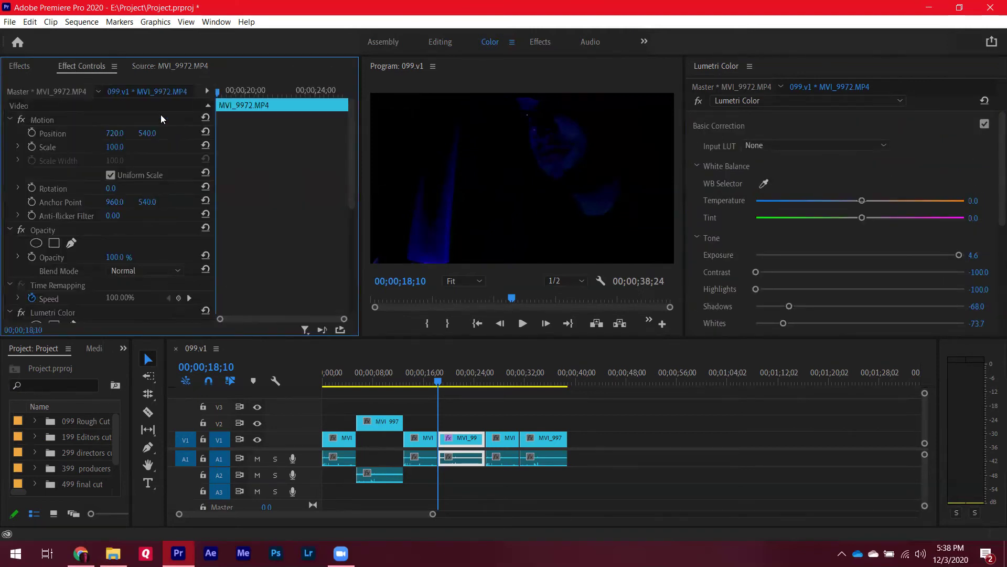
scroll(275, 187, "down", 5)
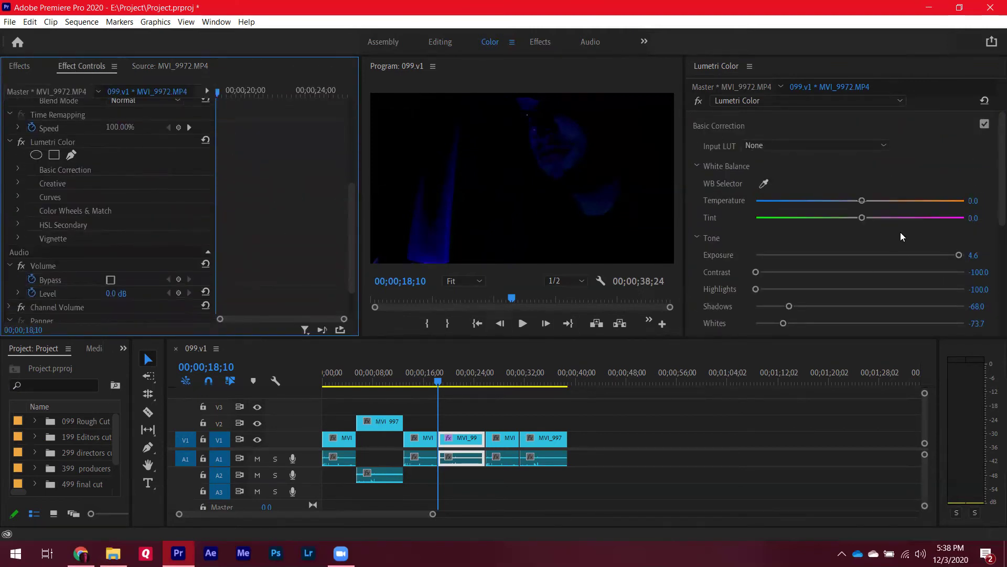
scroll(67, 224, "down", 2)
scroll(133, 205, "up", 1)
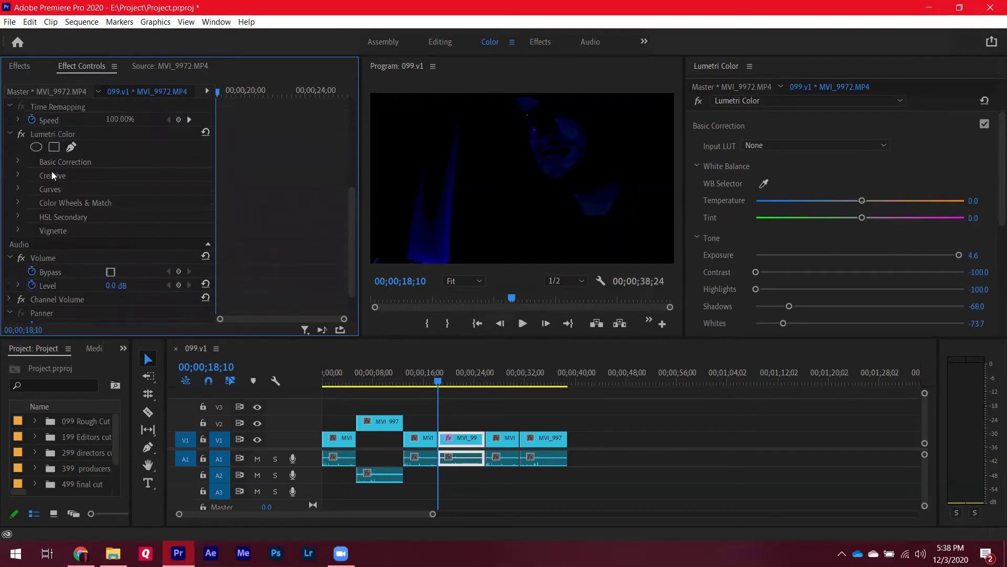
right_click(52, 133)
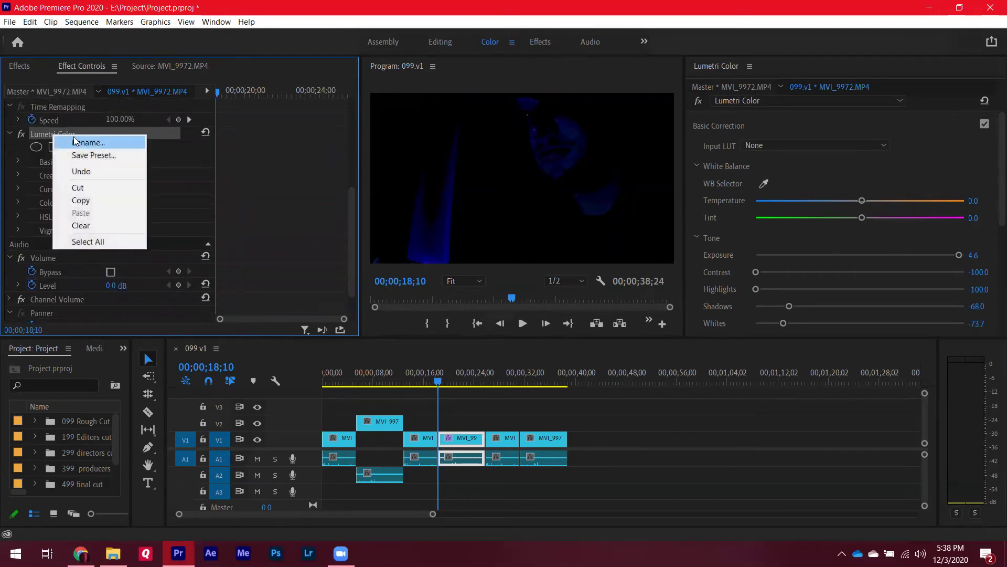
left_click(100, 157)
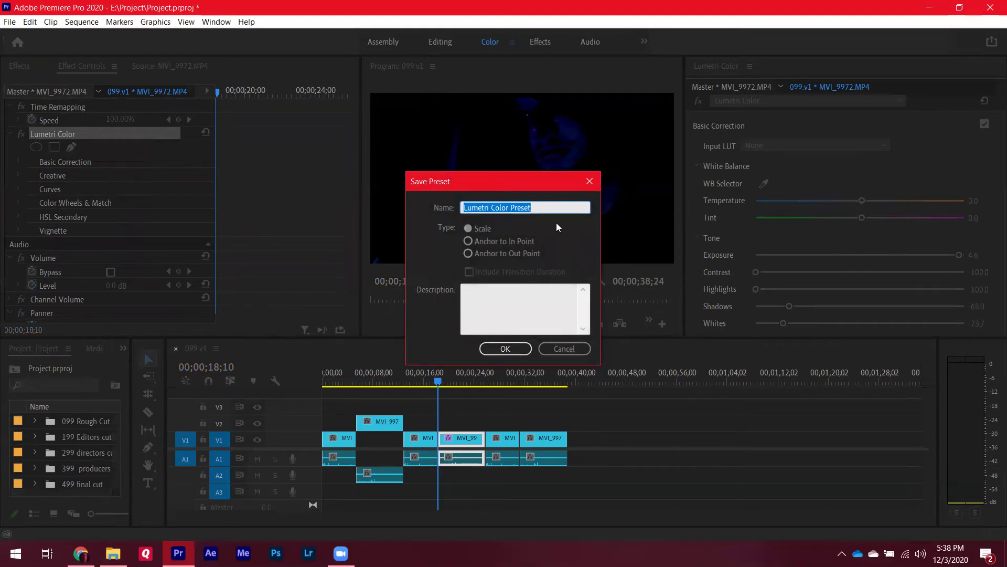
type("super awesome color")
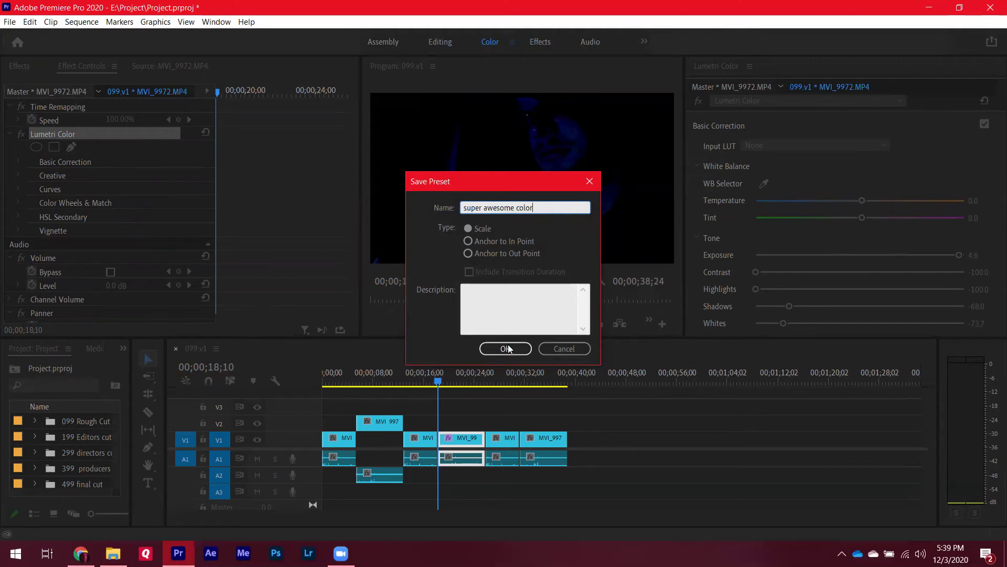
left_click(507, 348)
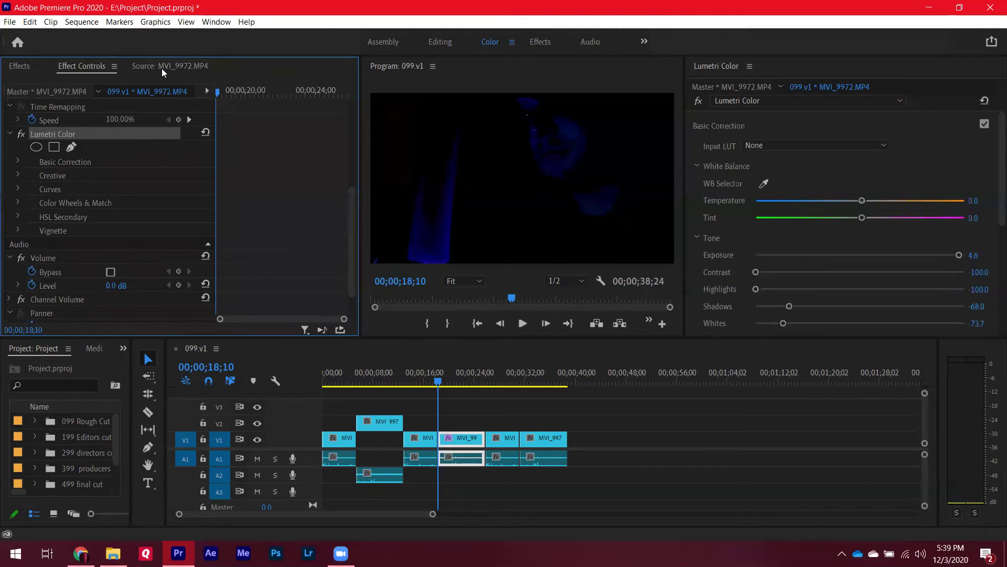
Switch to the Editing workspace and apply the "super awesome color" preset to the second-to-last clip on V1
left_click(442, 41)
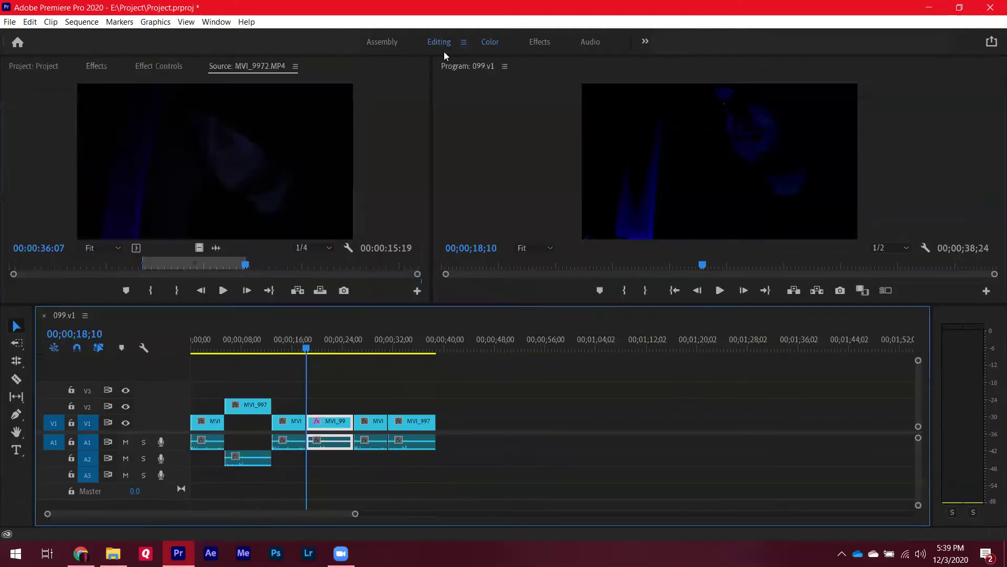
left_click_drag(337, 341, 379, 351)
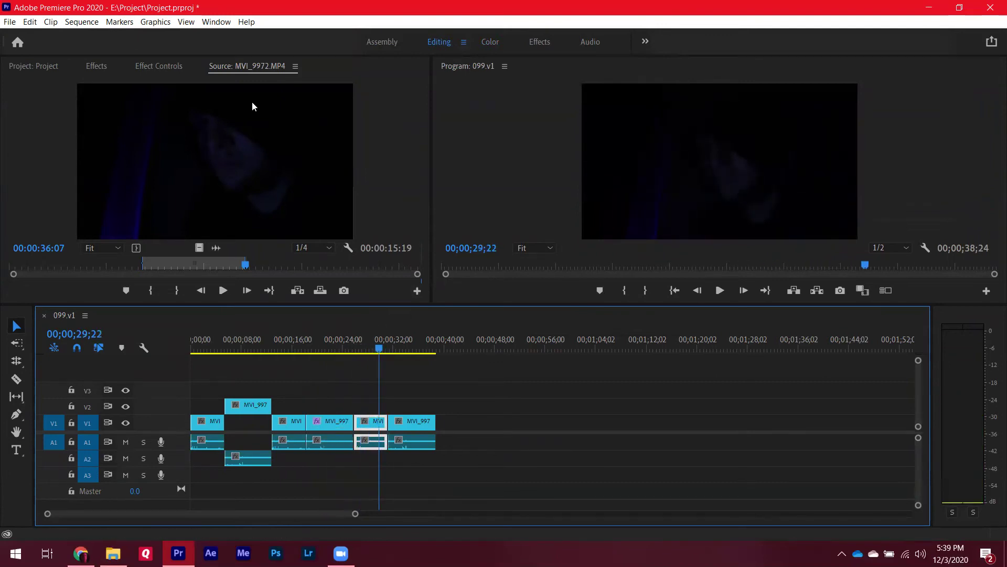
left_click(159, 66)
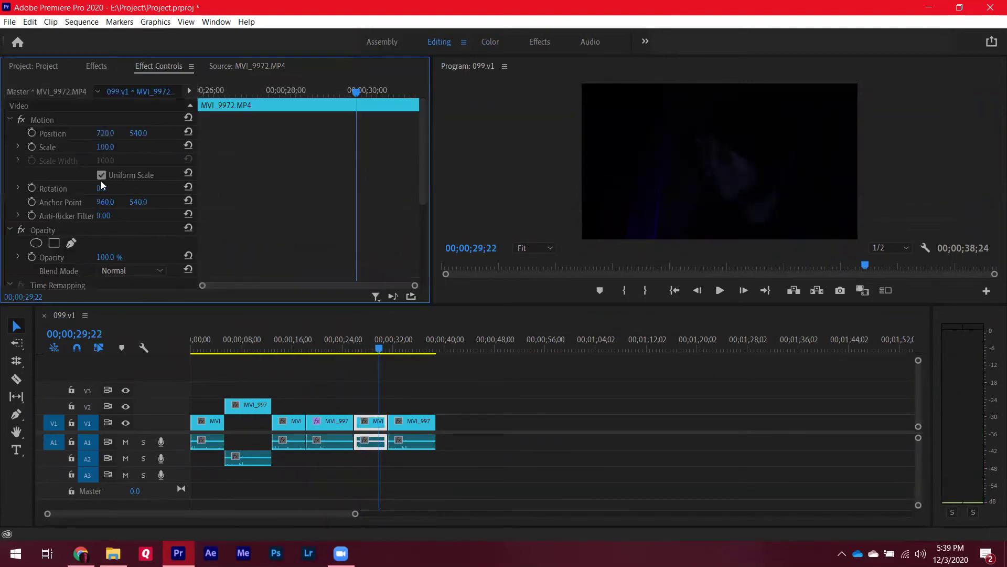
left_click(99, 66)
left_click(9, 101)
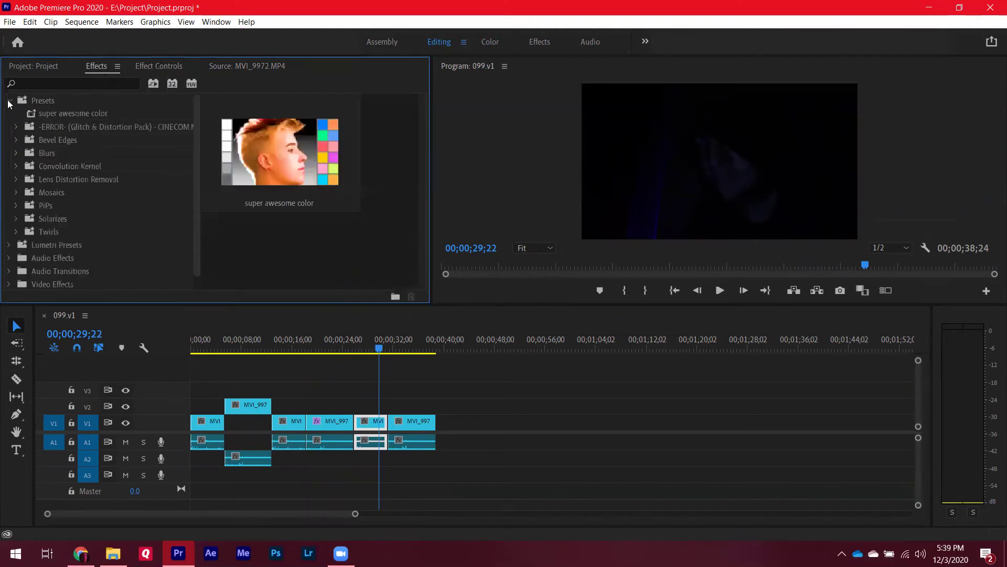
left_click(33, 113)
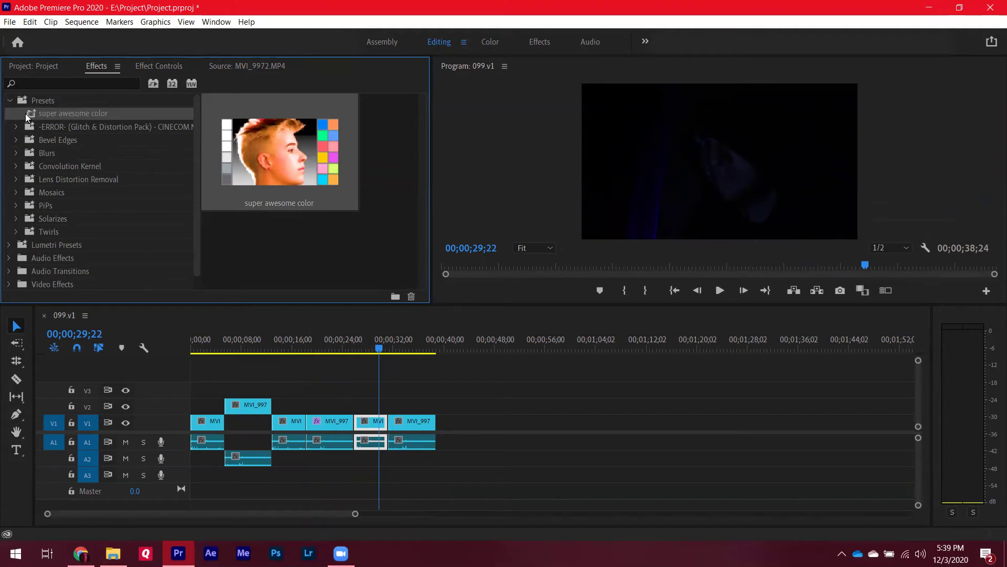
left_click_drag(32, 115, 366, 423)
mouse_move(373, 341)
left_mouse_down()
mouse_move(392, 343)
mouse_move(335, 340)
mouse_move(381, 341)
left_mouse_up()
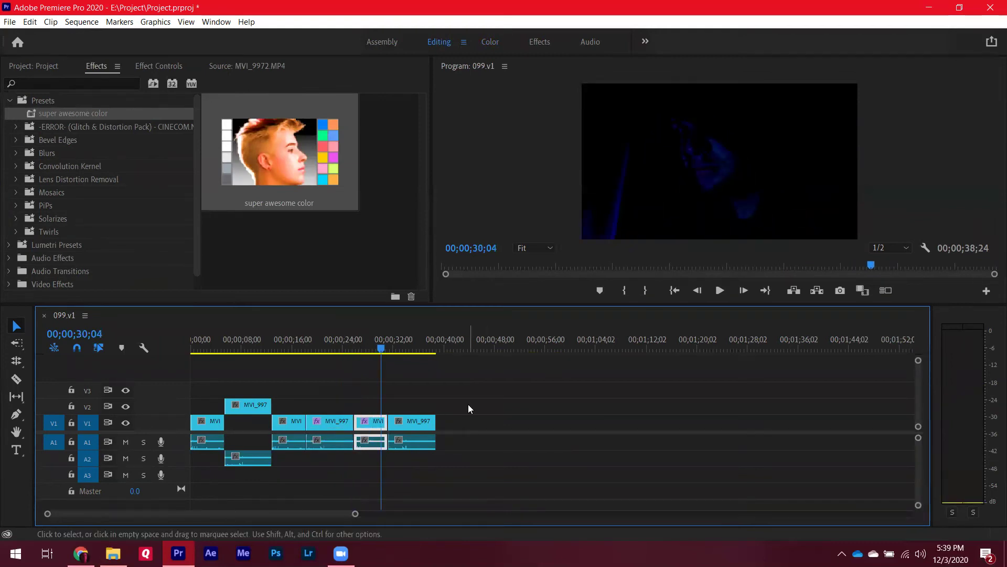
left_click(468, 409)
Move the last clip later in the sequence to about 00;00;49, leaving a gap after the preceding clip, and select the gap
left_click(51, 62)
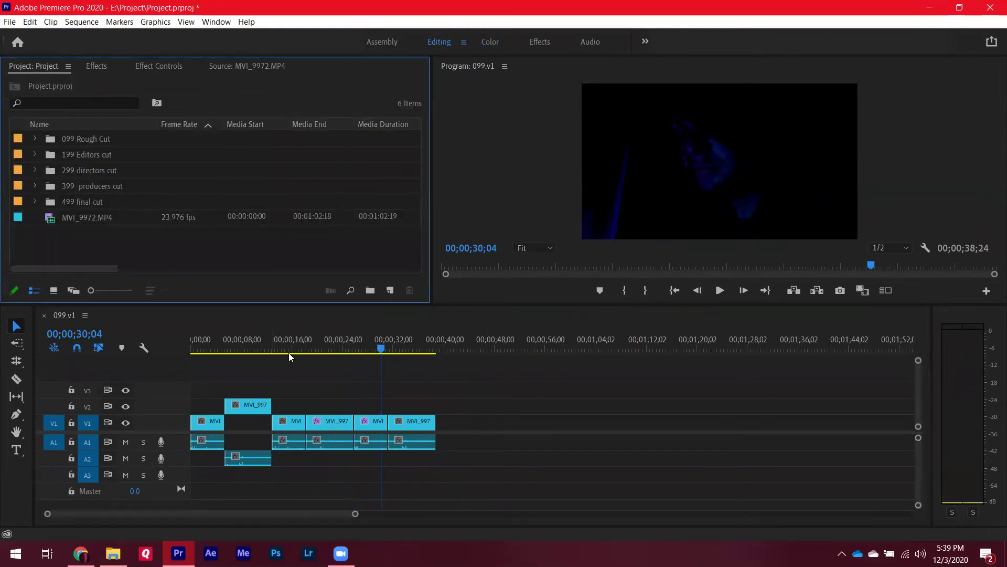
left_click(429, 339)
left_click_drag(430, 339, 470, 340)
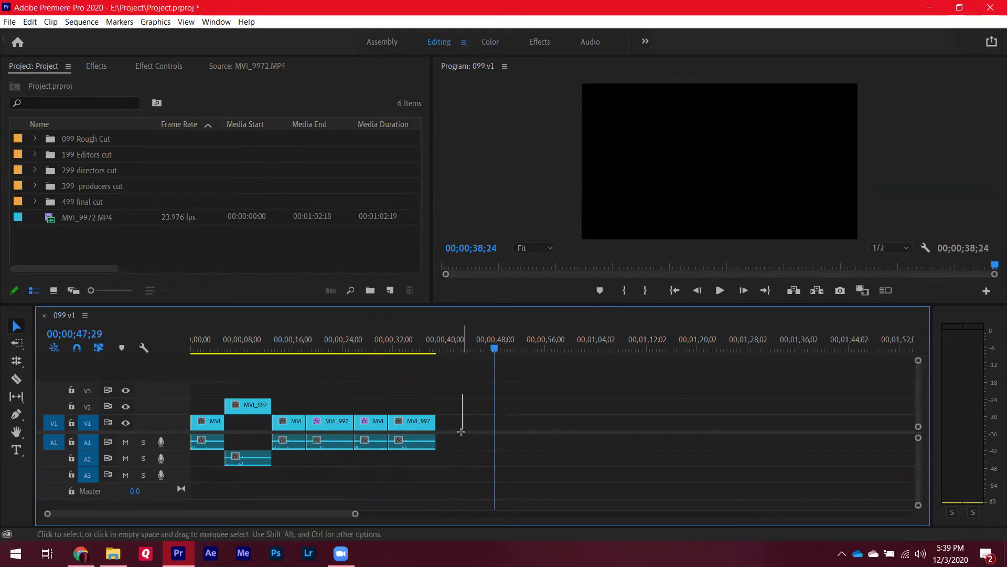
left_click_drag(402, 427, 519, 424)
left_click_drag(417, 340, 393, 341)
left_click(404, 402)
left_click_drag(506, 393, 355, 471)
left_click(428, 401)
left_click_drag(394, 336, 480, 344)
left_click(425, 420)
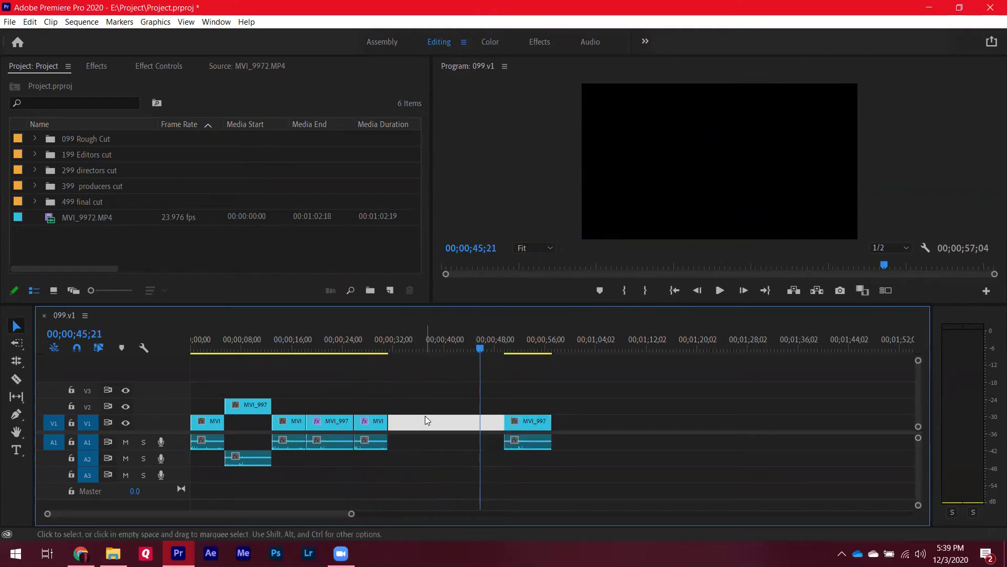
Create a Black Video item at 1440 x 1080, 29.97 fps Drop-Frame, HD Anamorphic 1080 (1.333)
left_click(391, 291)
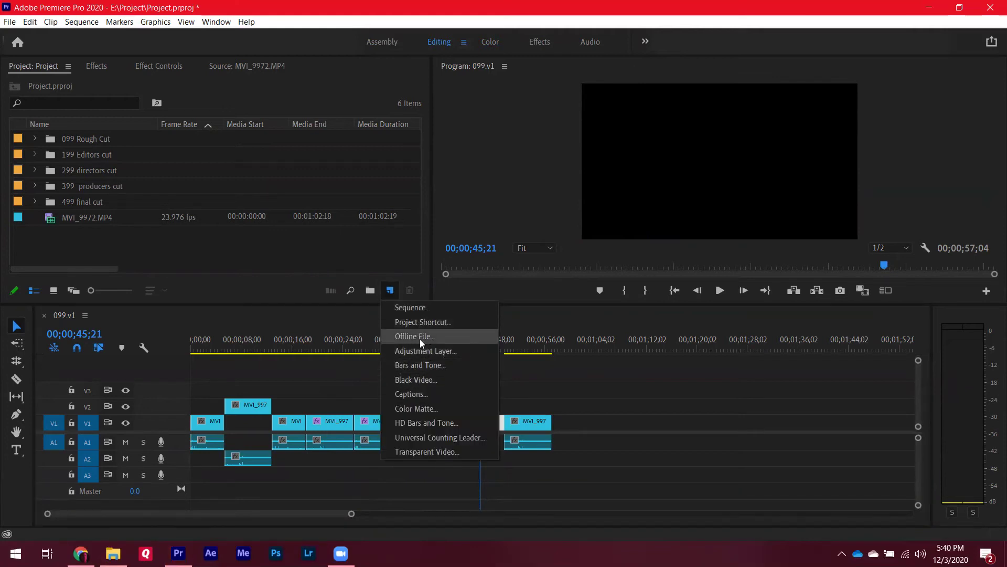
left_click(427, 379)
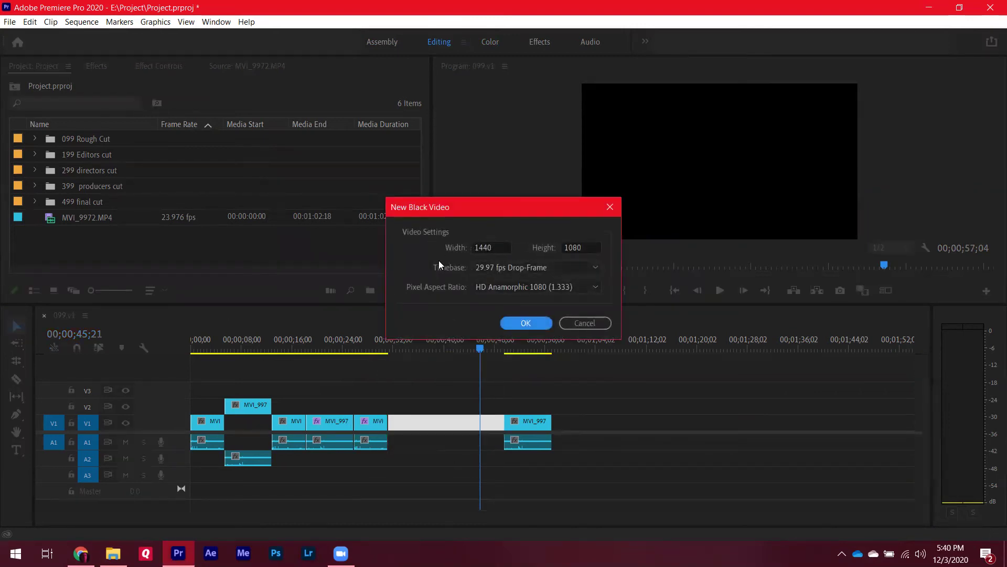
left_click(540, 322)
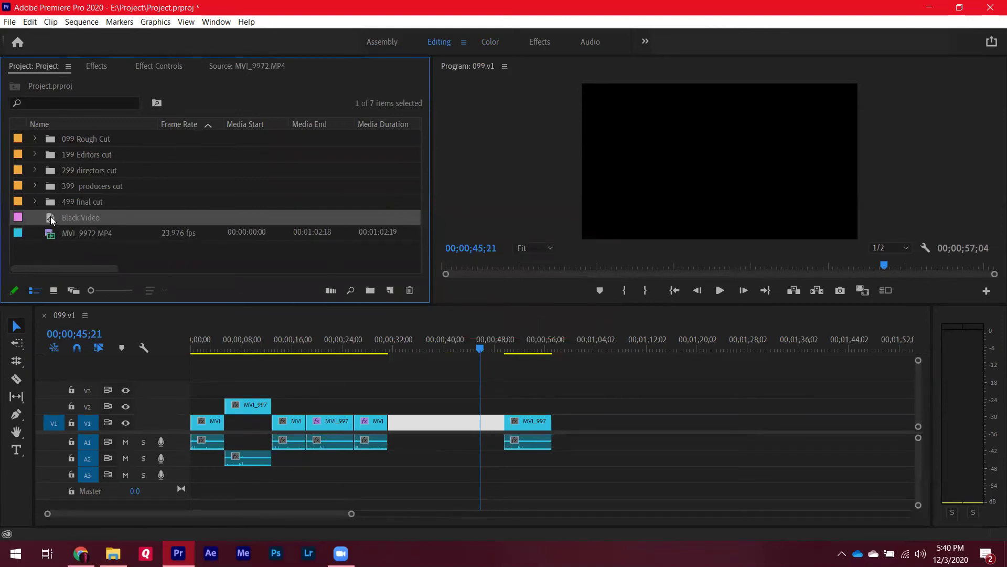
Place the Black Video on track V2 so it spans the gap before the last clip
left_click_drag(51, 216, 505, 406)
left_click(517, 424)
left_click_drag(480, 346, 470, 399)
left_click(473, 401)
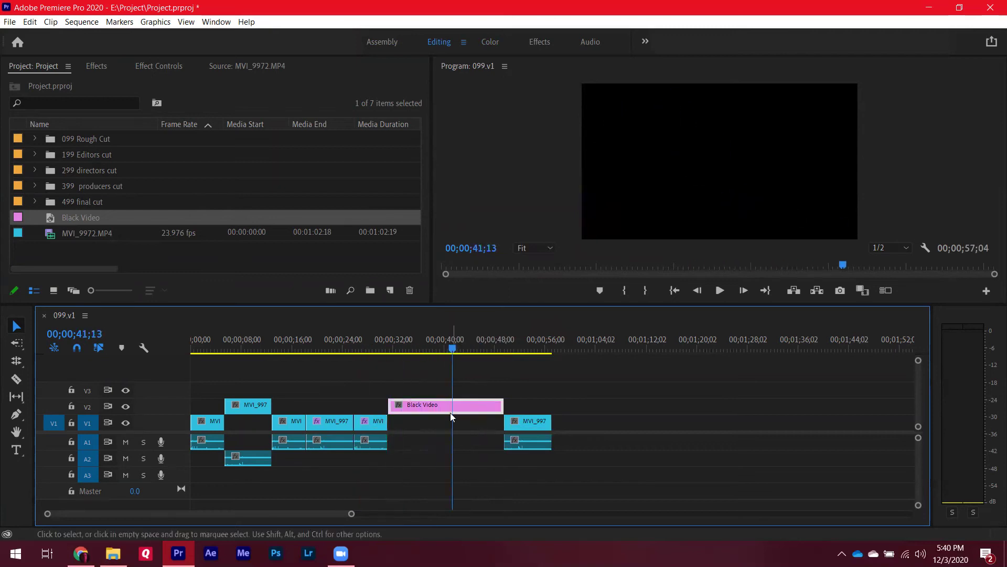
mouse_move(539, 419)
left_mouse_down()
mouse_move(542, 407)
mouse_move(522, 417)
left_mouse_up()
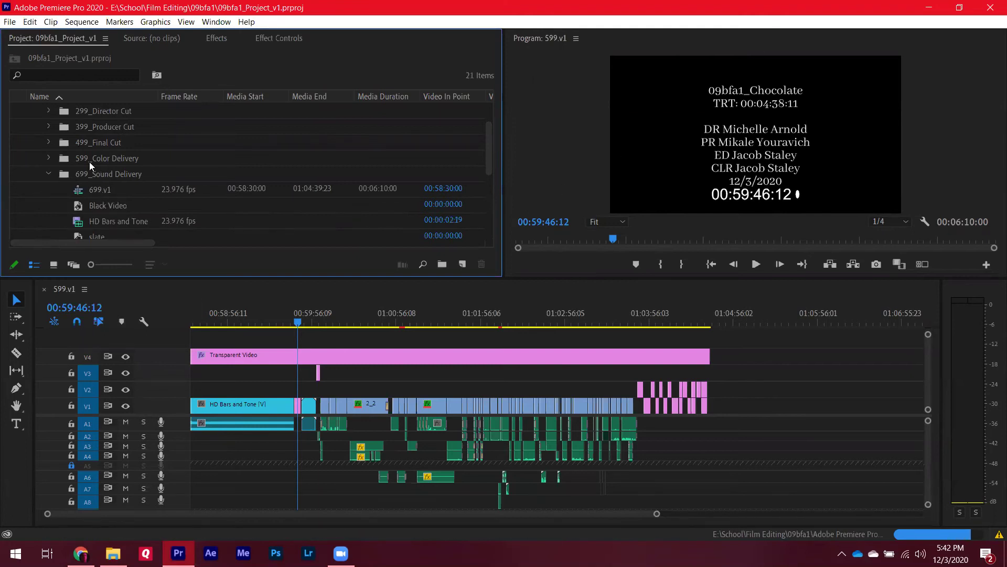
Open sequence 699.v1 from the 699_Sound Delivery bin and close sequence 599.v1
left_click(410, 377)
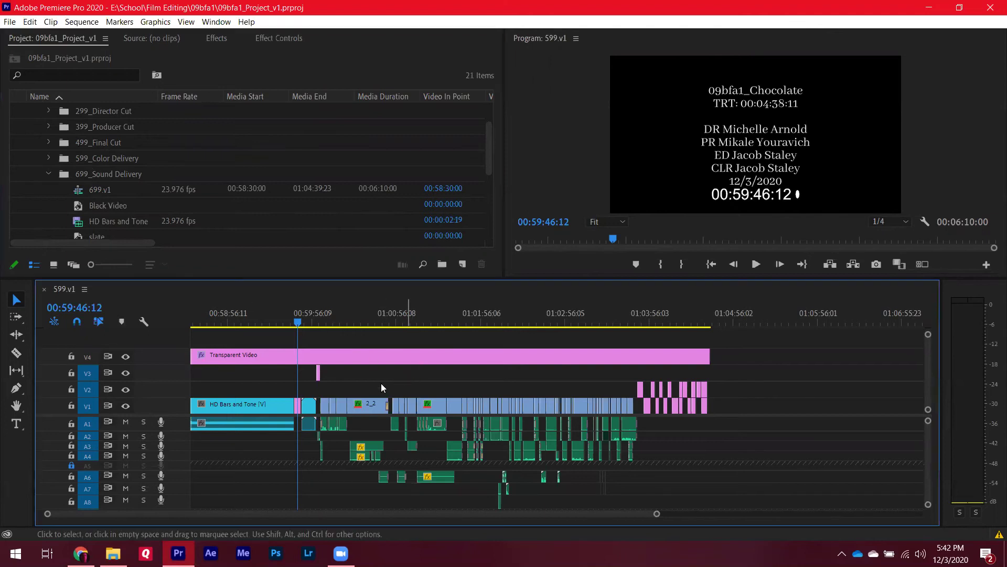
scroll(100, 168, "down", 3)
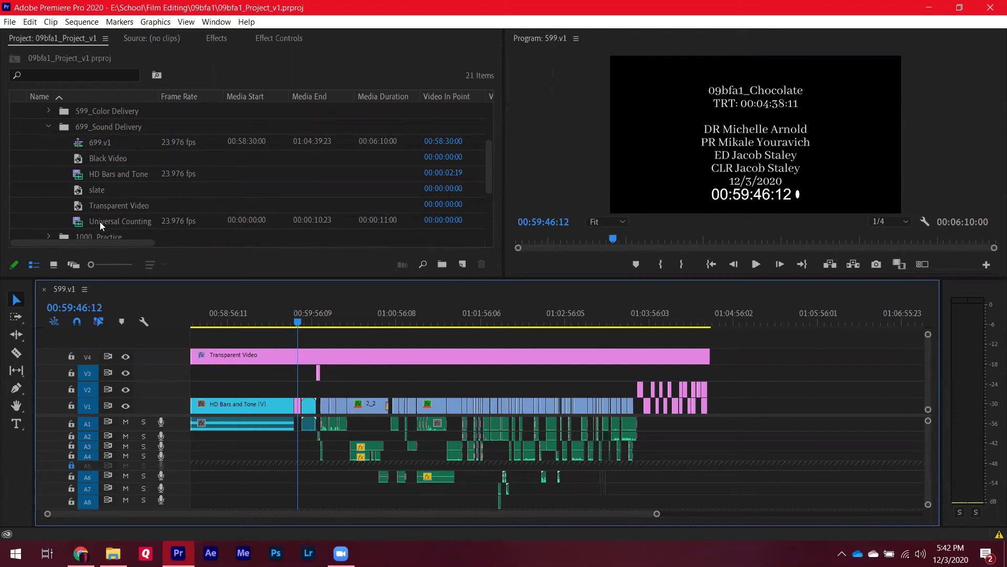
double_click(88, 142)
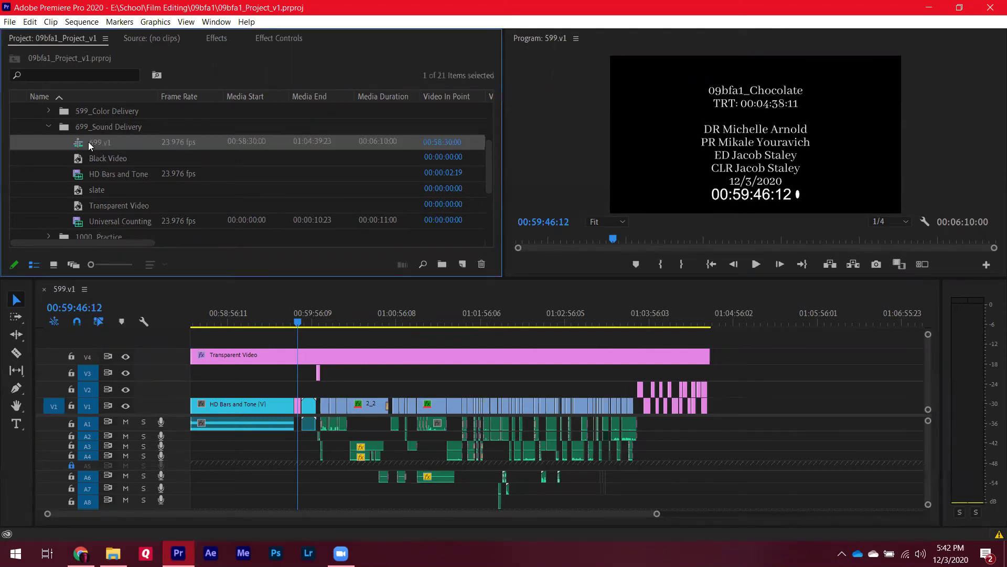
left_click(44, 289)
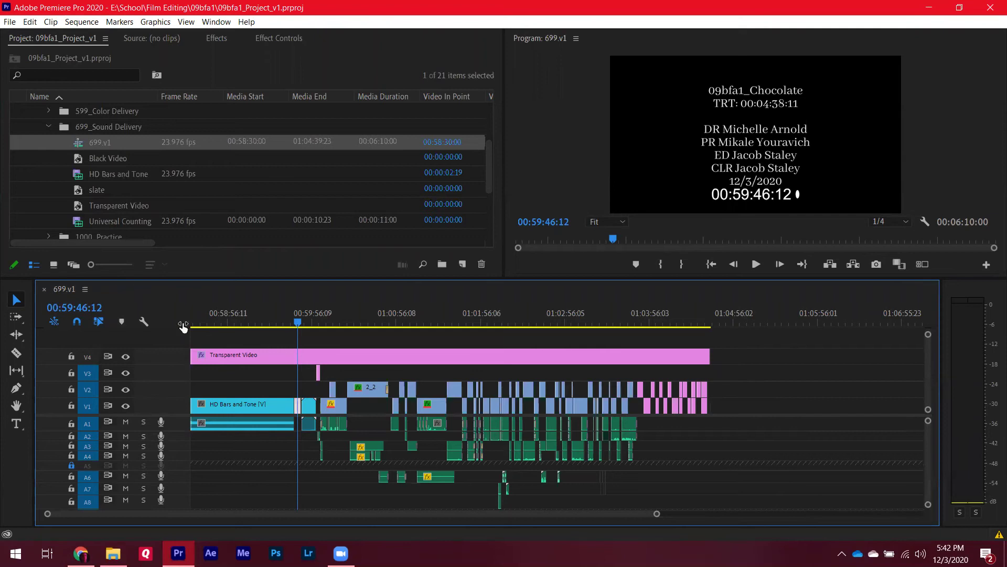
Preview the HD Bars and Tone clip at 00:59:10:14 and return the playhead to the sequence start
left_click(252, 323)
left_click_drag(253, 325, 248, 325)
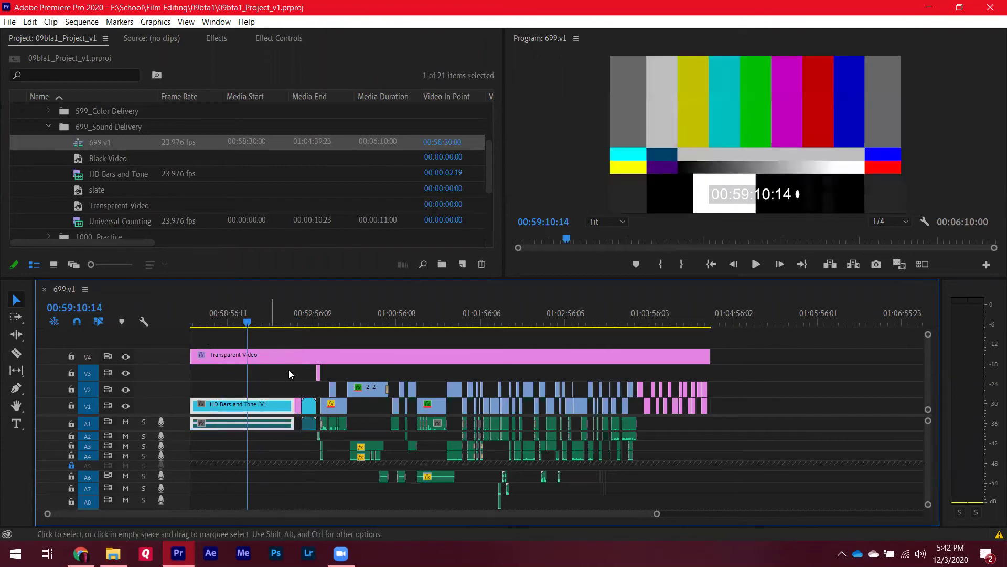
left_click(215, 373)
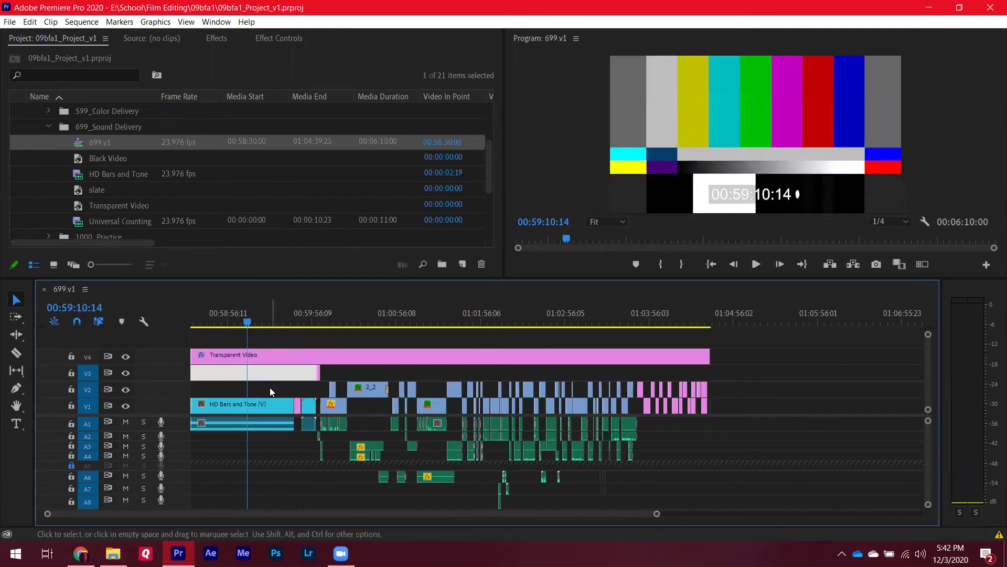
left_click_drag(270, 388, 275, 382)
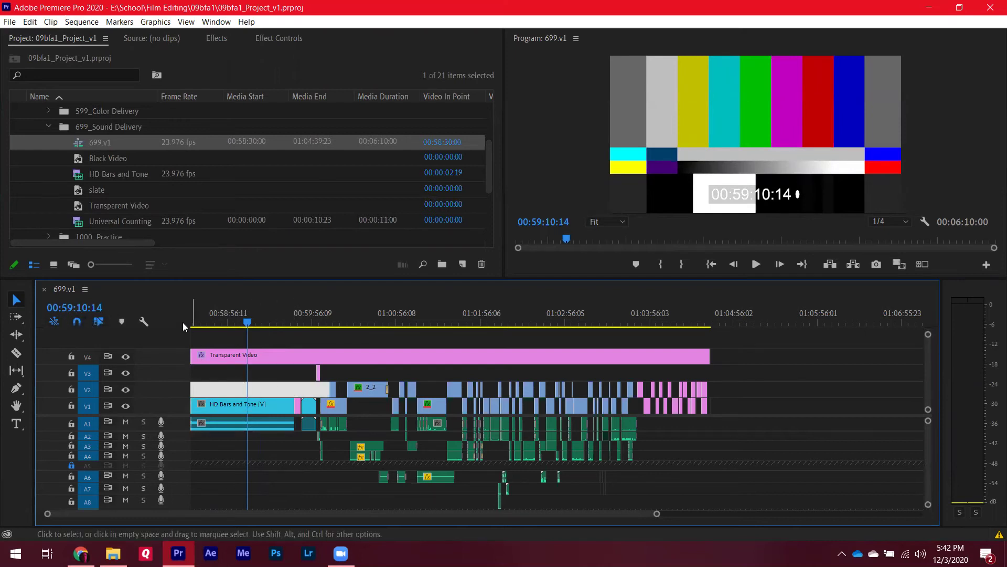
key("Delete")
key("Home")
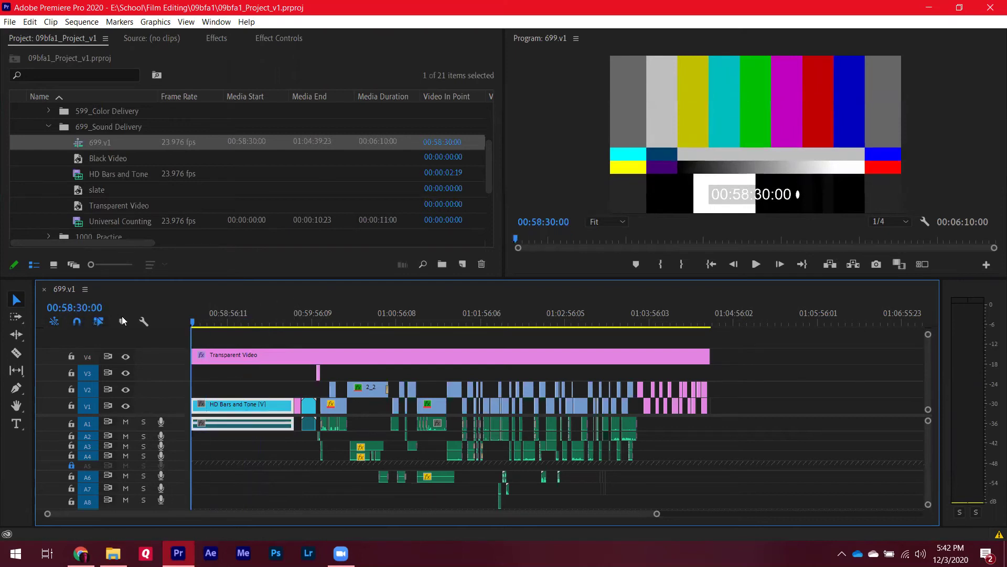
Inspect the timecode display formats and the Start Time setting of sequence 699.v1 without changing them
left_click(76, 322)
right_click(78, 310)
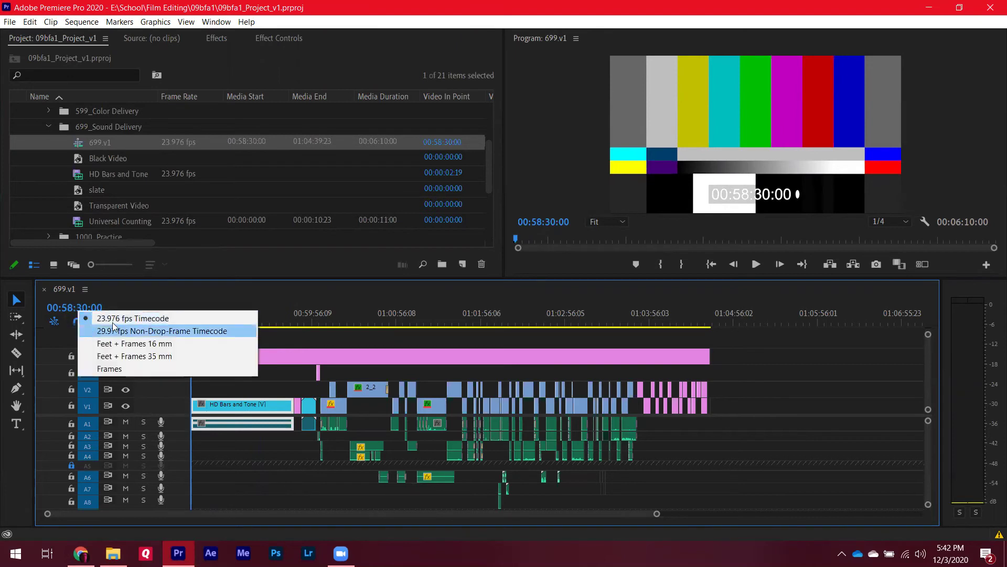
left_click(90, 317)
left_click(85, 290)
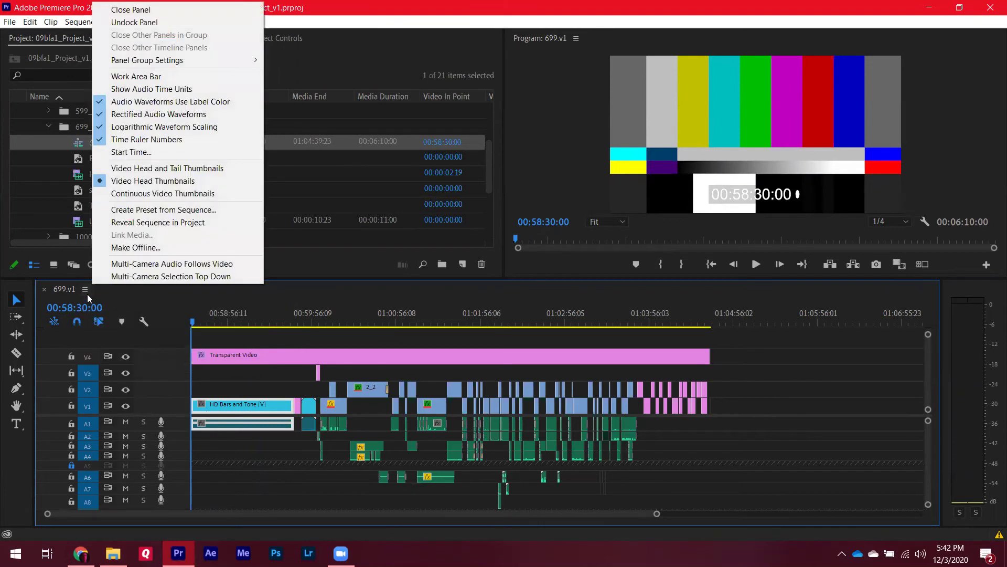
left_click(146, 152)
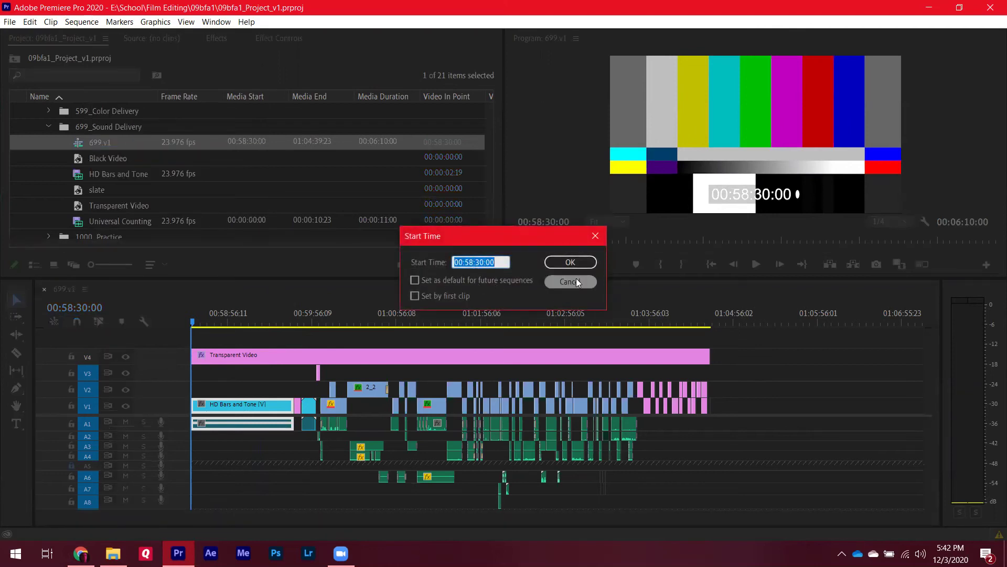
left_click(593, 239)
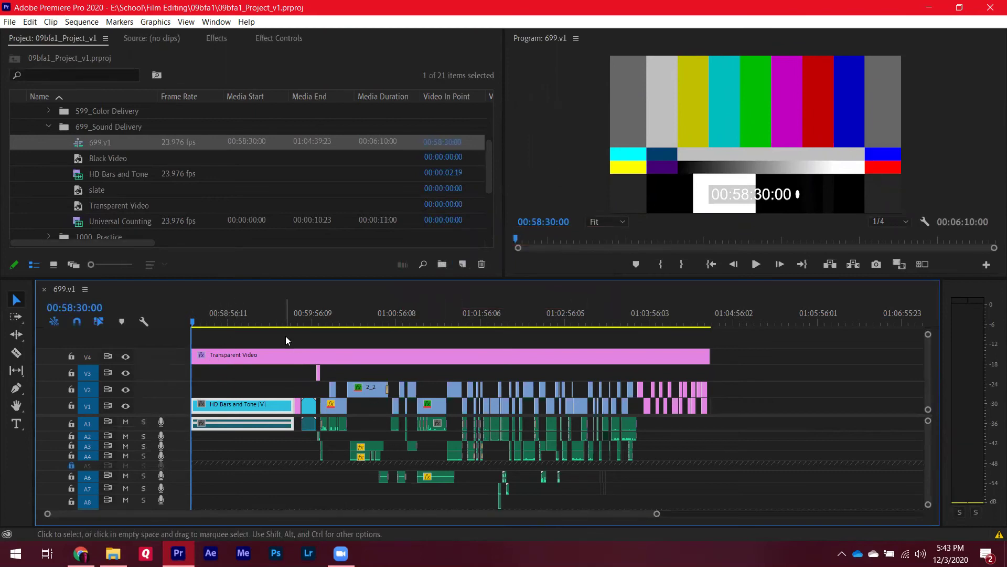
Try the Track Select Forward tool from the slate and from the 2D clip, and return to the Selection tool
left_click(17, 316)
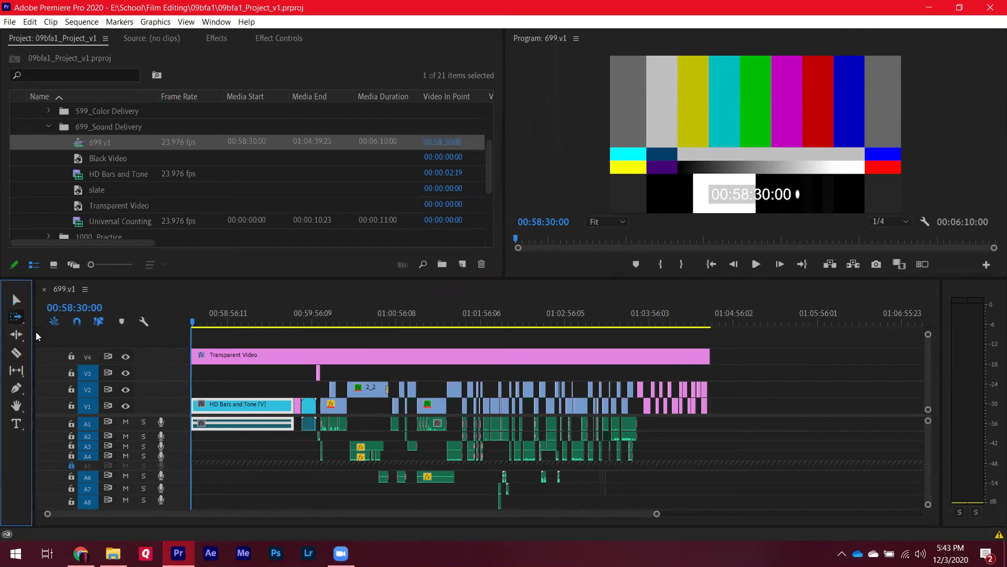
left_click(298, 389)
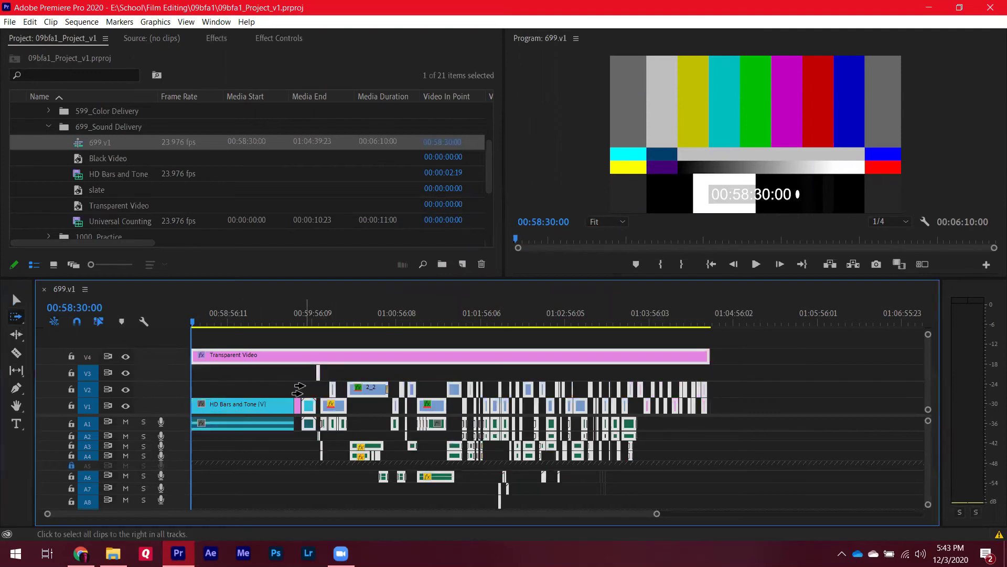
left_click(416, 406)
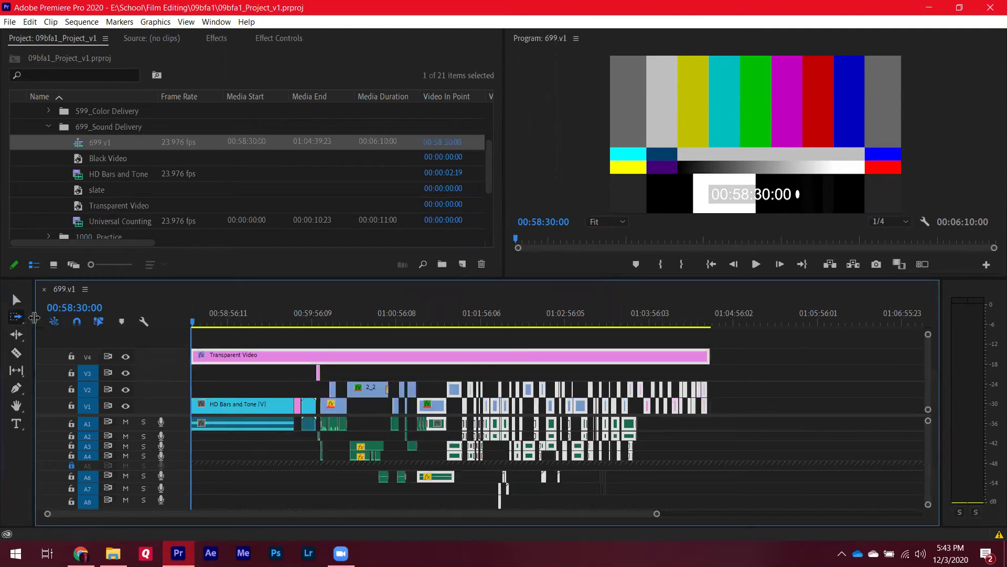
key("v")
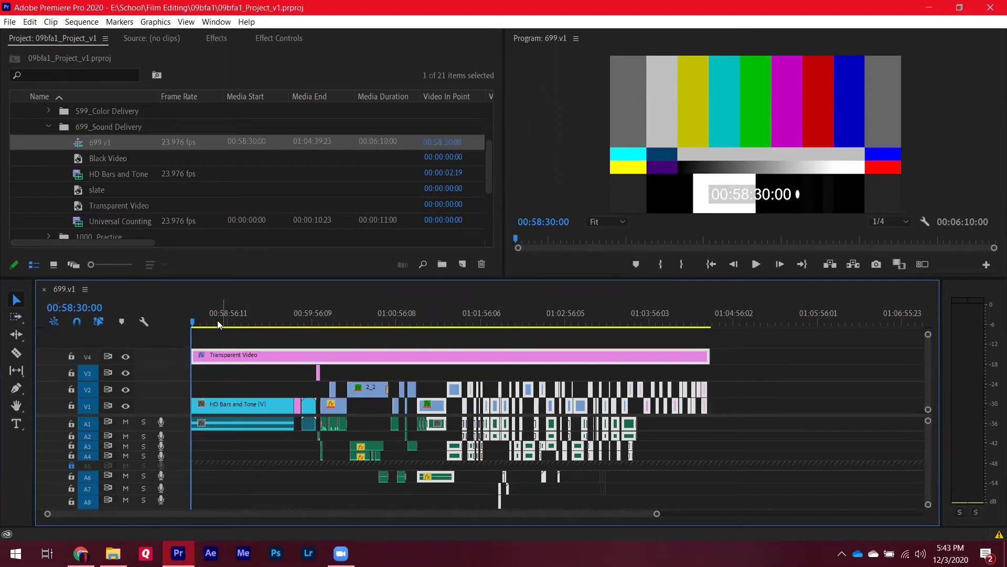
Review the HD Bars and Tone, slate and counting leader at the head of sequence 699.v1, and select the V4 Transparent Video clip
left_click(193, 313)
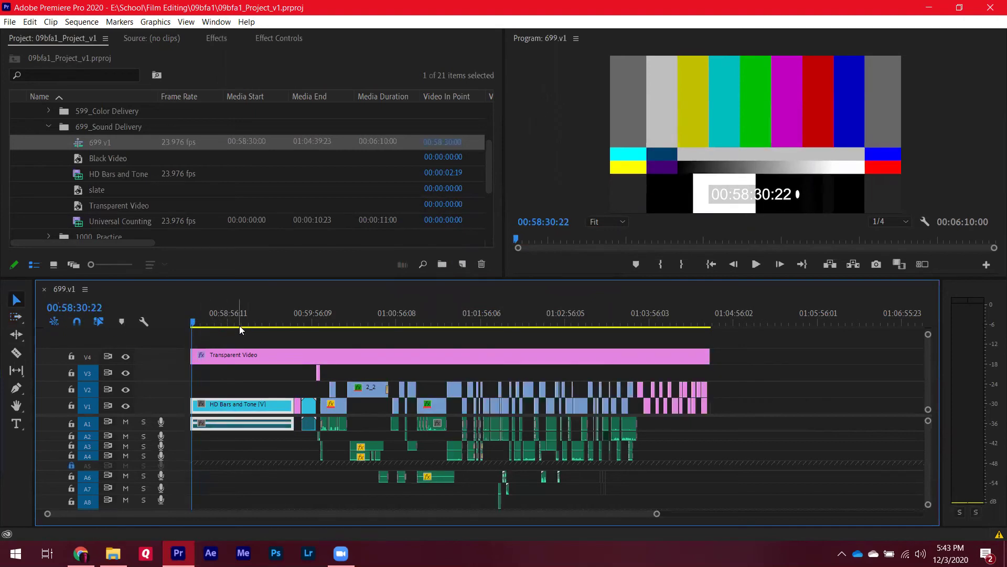
left_click(214, 322)
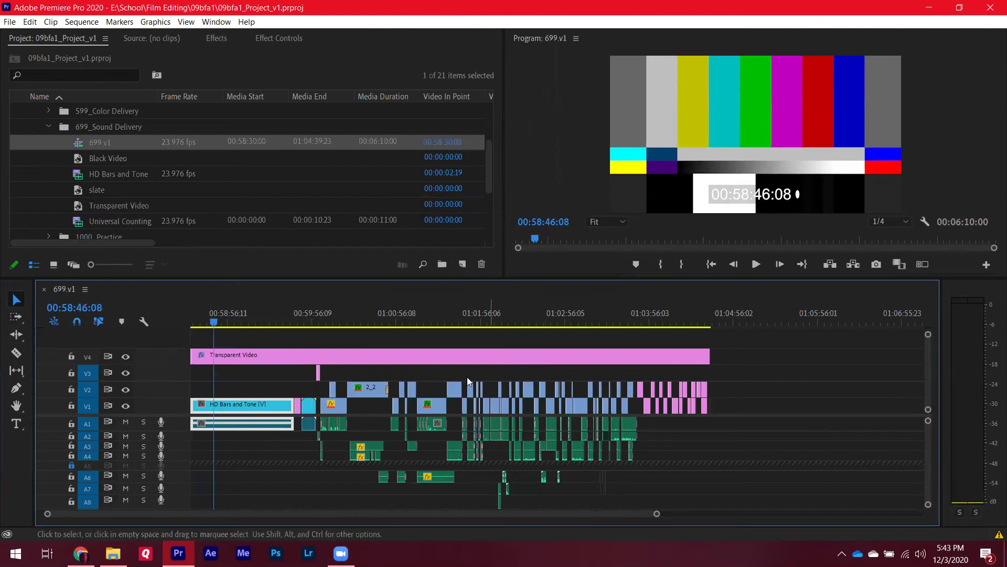
left_click(234, 359)
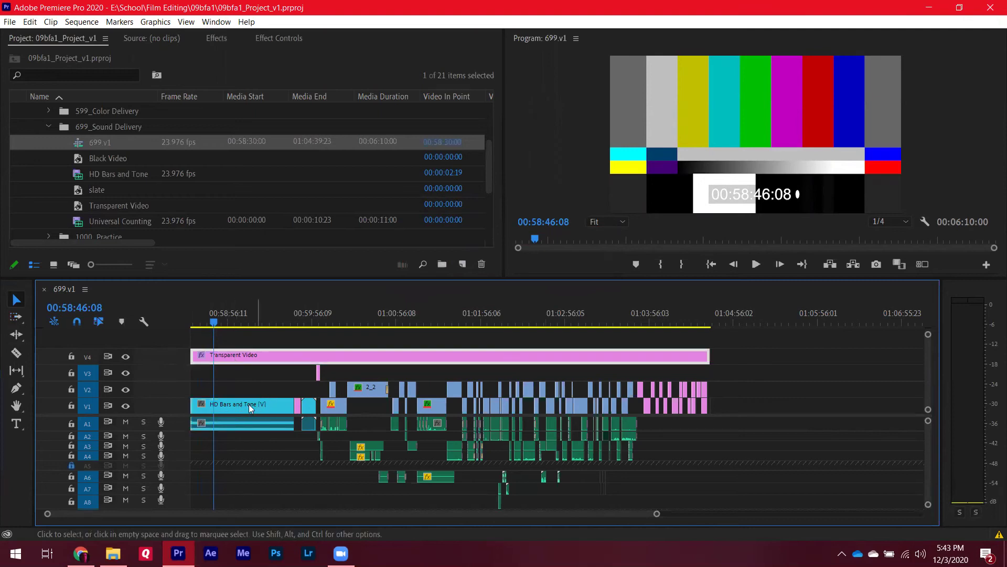
left_click(308, 325)
left_click_drag(308, 326, 301, 324)
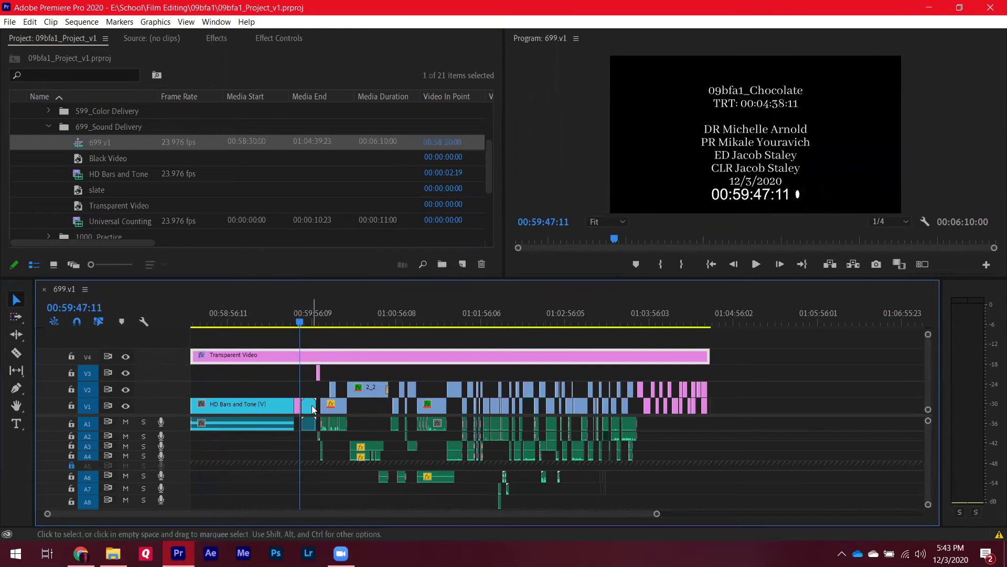
left_click(307, 317)
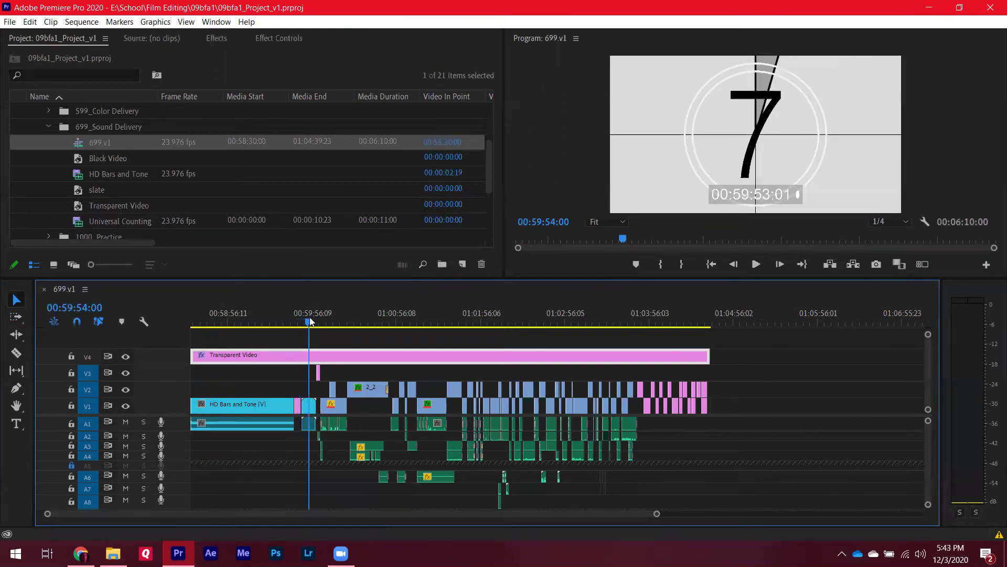
Locate Transparent Video among the new item types without creating one, and select the existing Transparent Video clip on V4
left_click(462, 265)
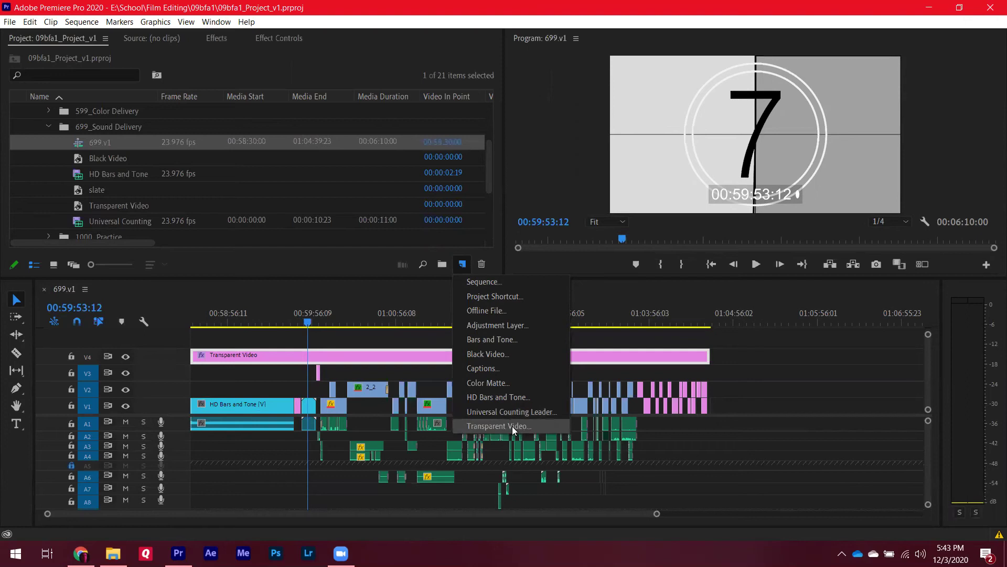
left_click(769, 395)
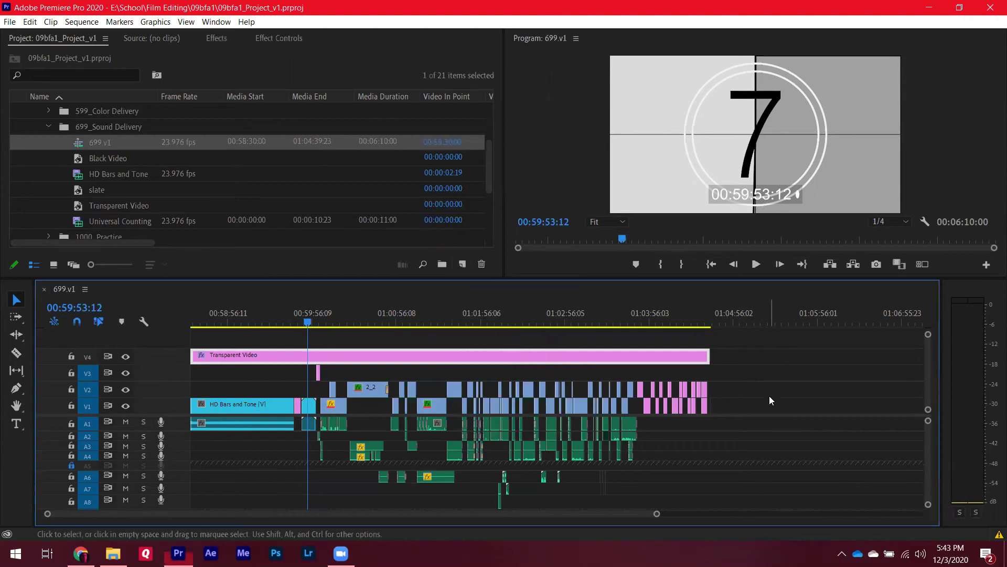
left_click(261, 361)
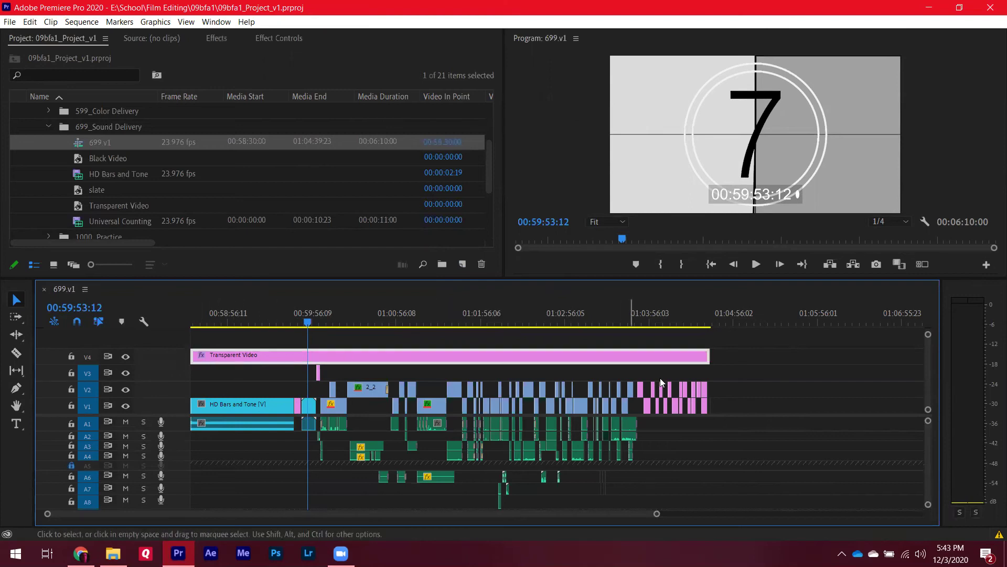
Examine the Transparent Video clip's extent up to the sequence end and return the playhead to 00:59:23:17 within the color bars
mouse_move(706, 314)
left_mouse_down()
mouse_move(719, 311)
mouse_move(710, 318)
left_mouse_up()
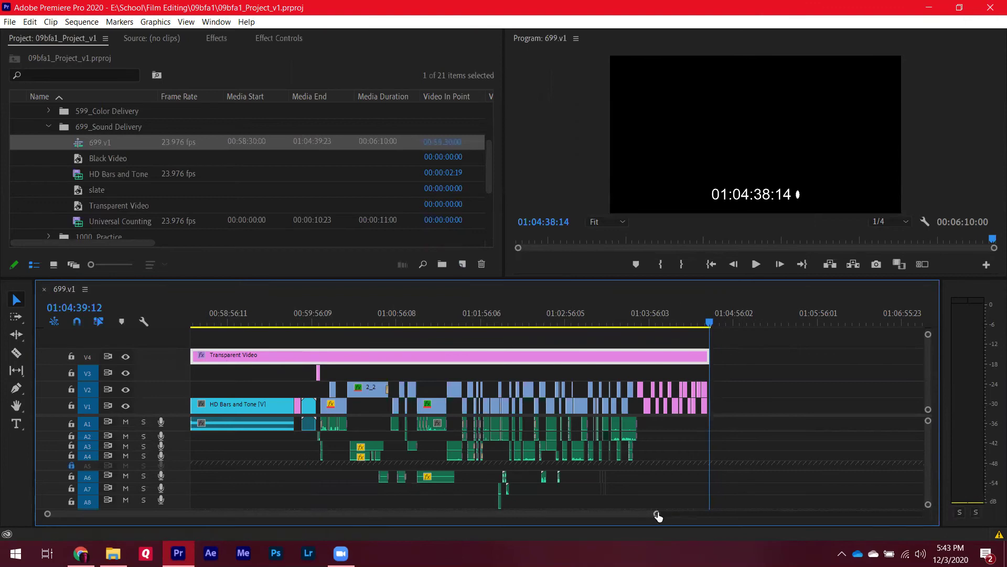
key("=")
key("=")
key("=")
key("=")
key("=")
key("=")
left_click_drag(606, 314, 611, 313)
left_click_drag(405, 514, 473, 503)
left_click(272, 316)
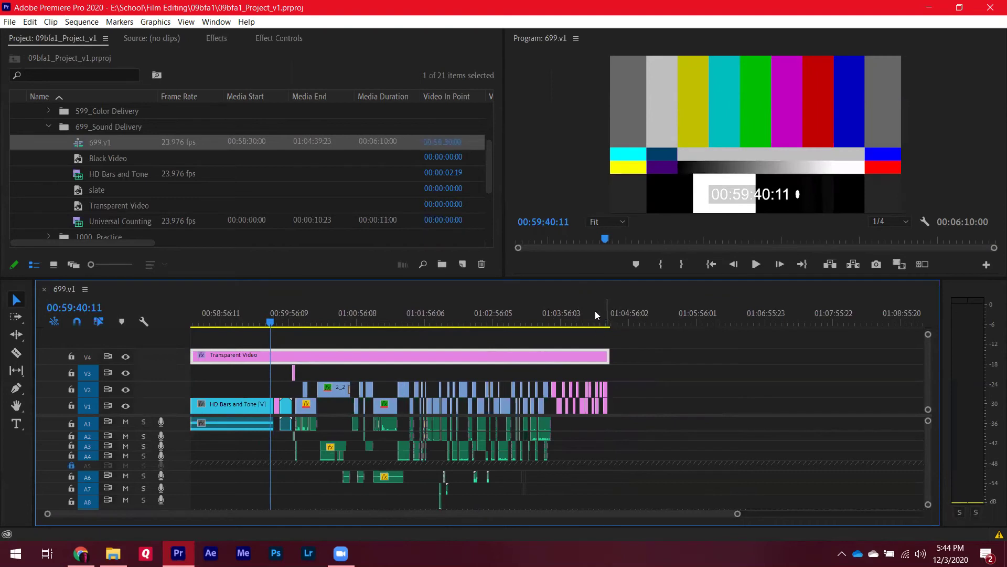
left_click(252, 322)
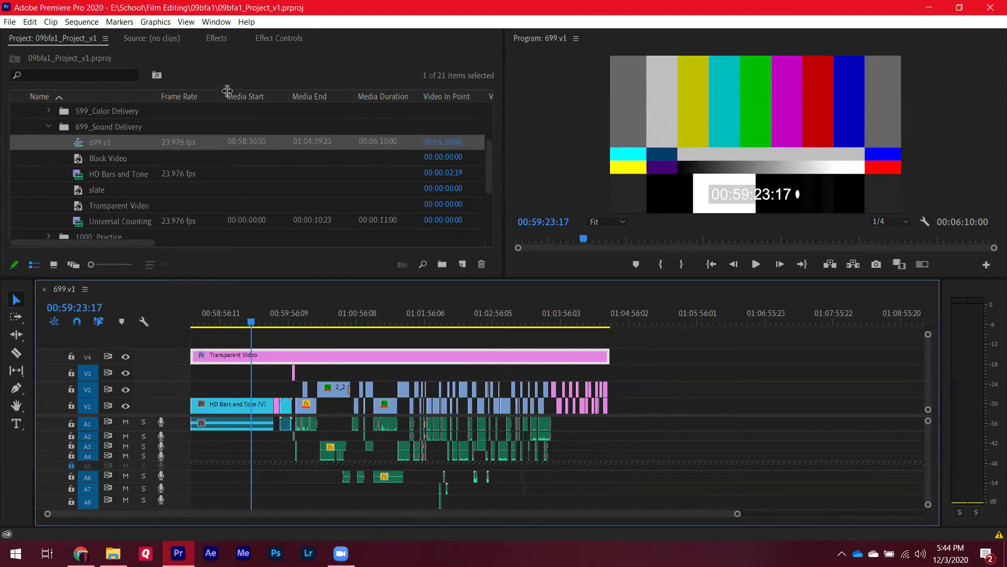
Search the effects library for "time" to find the Timecode video effect
left_click(217, 38)
left_click(53, 54)
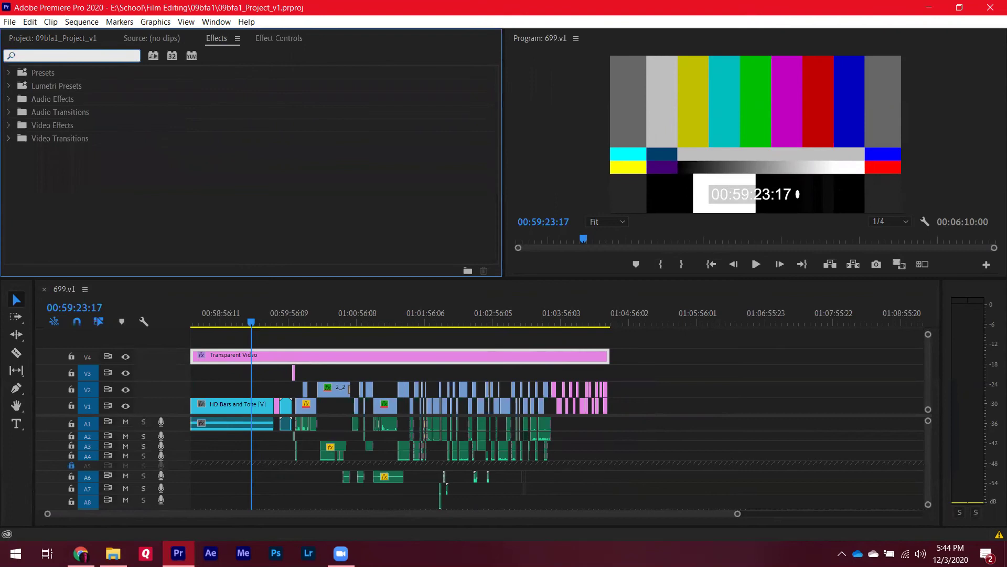
type("time")
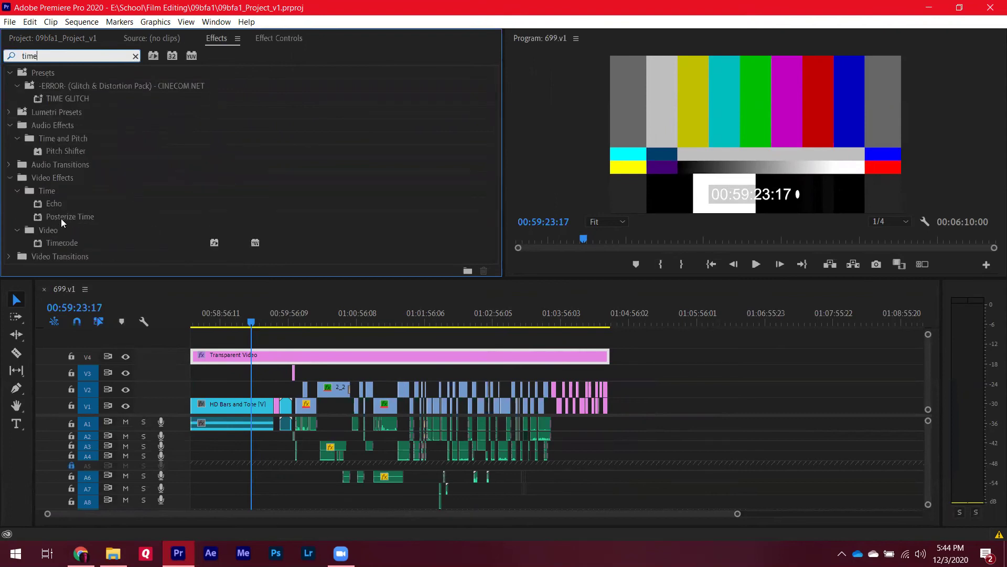
Inspect the Timecode effect settings of the Transparent Video clip, including format, source and starting timecode, and deselect the clip
left_click(250, 358)
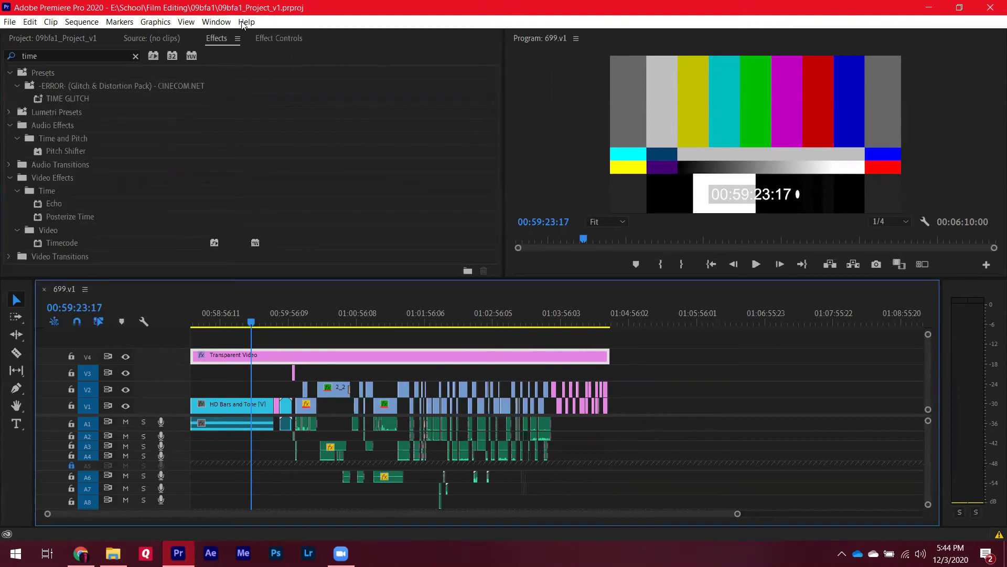
left_click(281, 37)
scroll(347, 144, "down", 10)
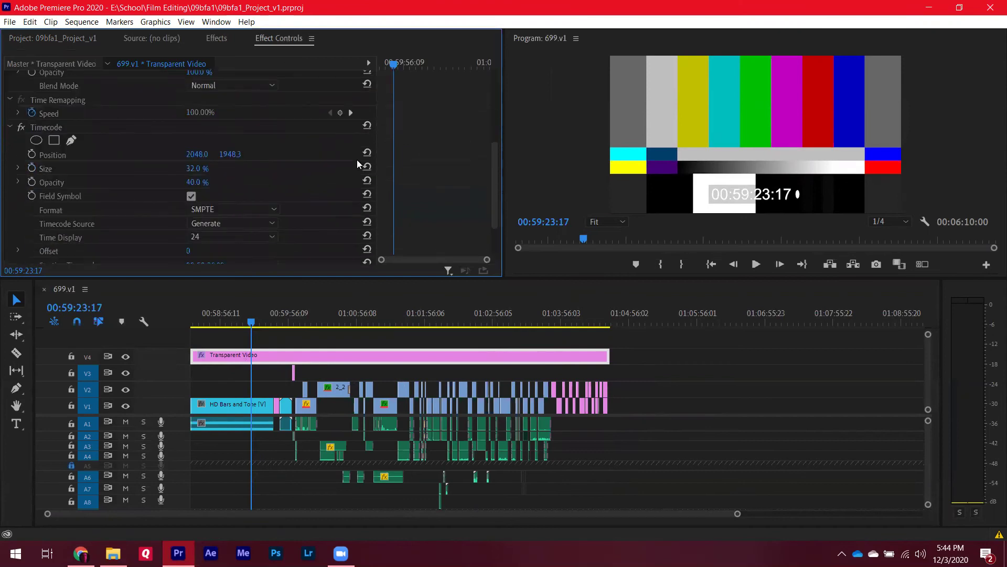
left_click(230, 160)
left_click(218, 202)
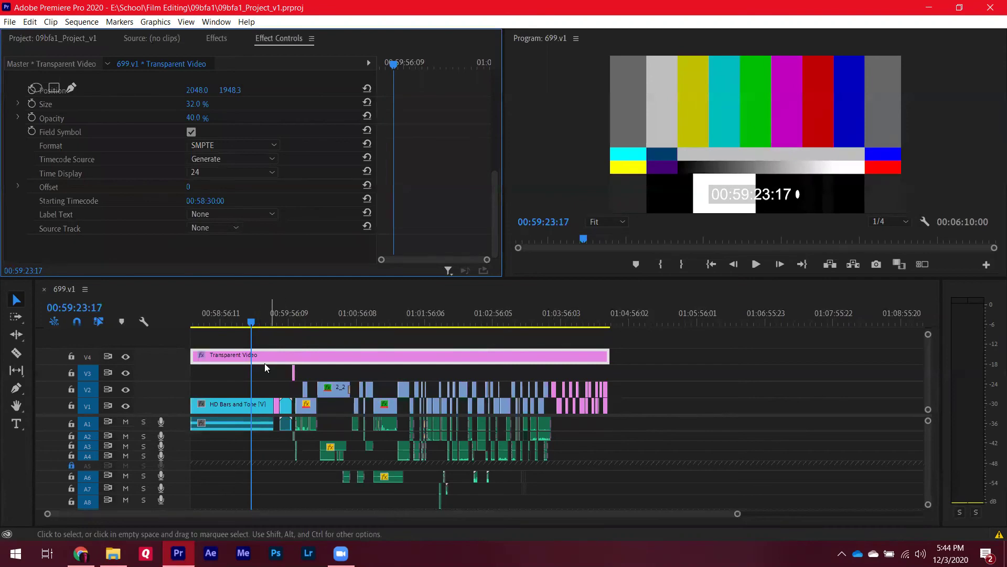
left_click(265, 389)
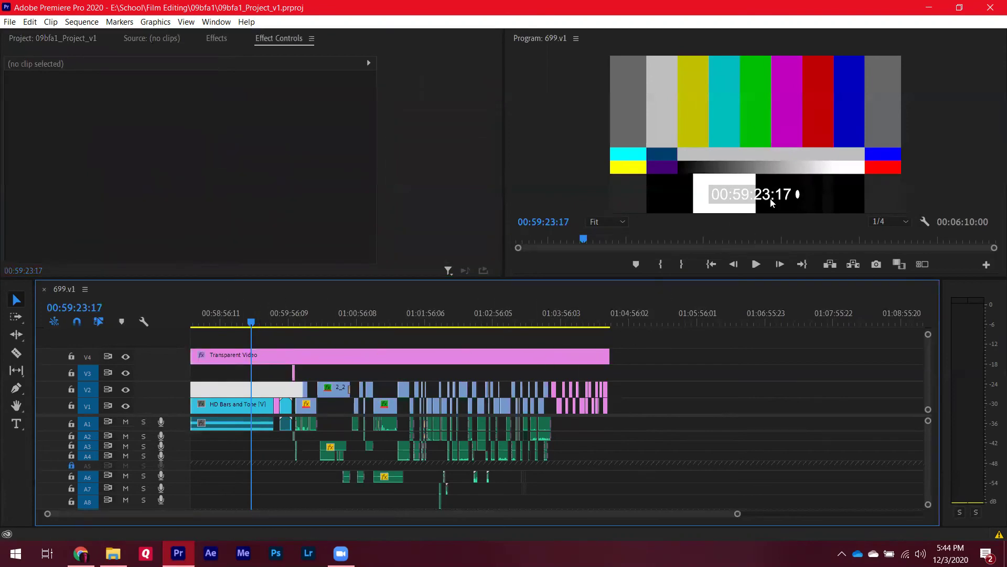
Review the sequence start, the Black Video on V3, the counting leader and the slate at 00:59:46:19
key("Home")
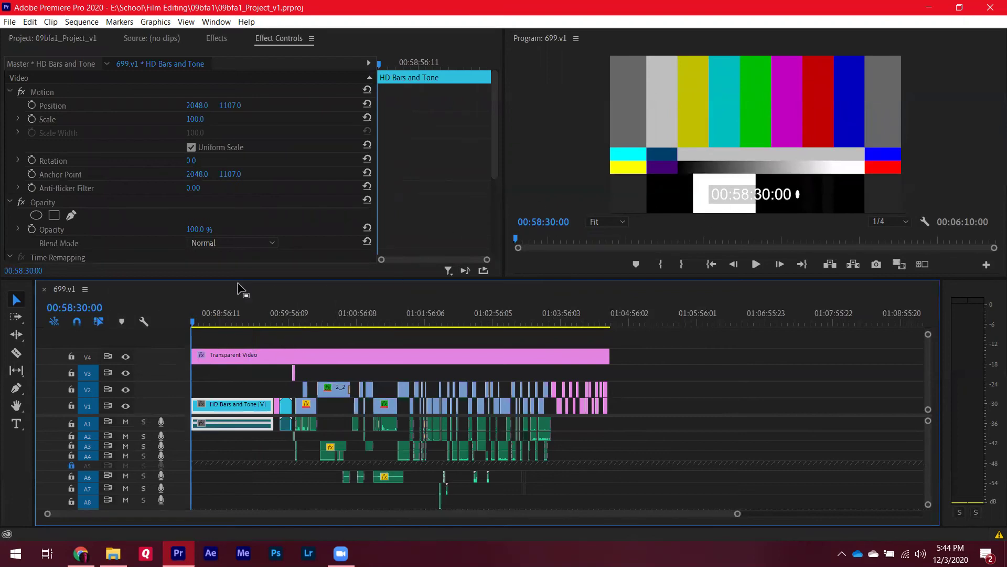
left_click(292, 313)
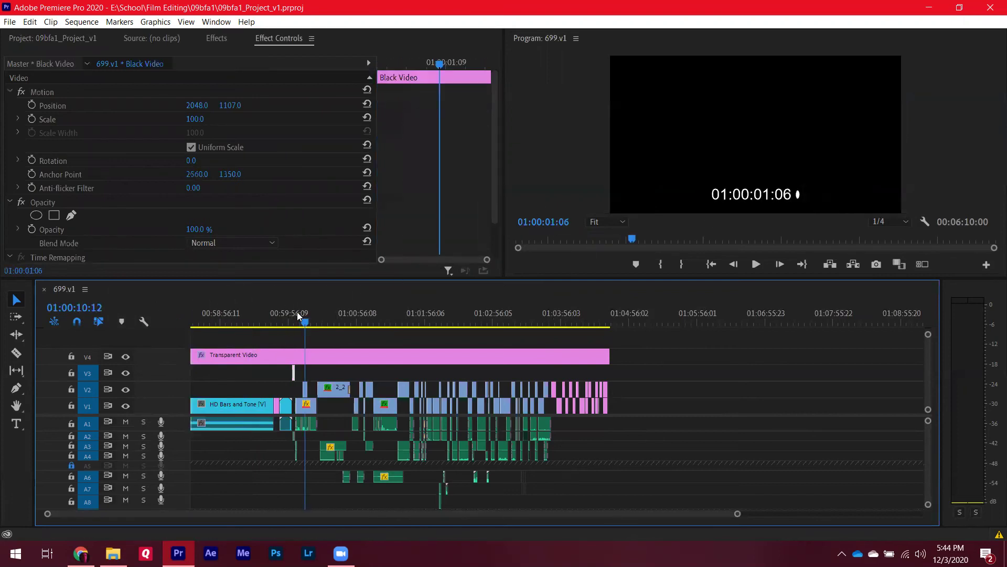
left_click(288, 373)
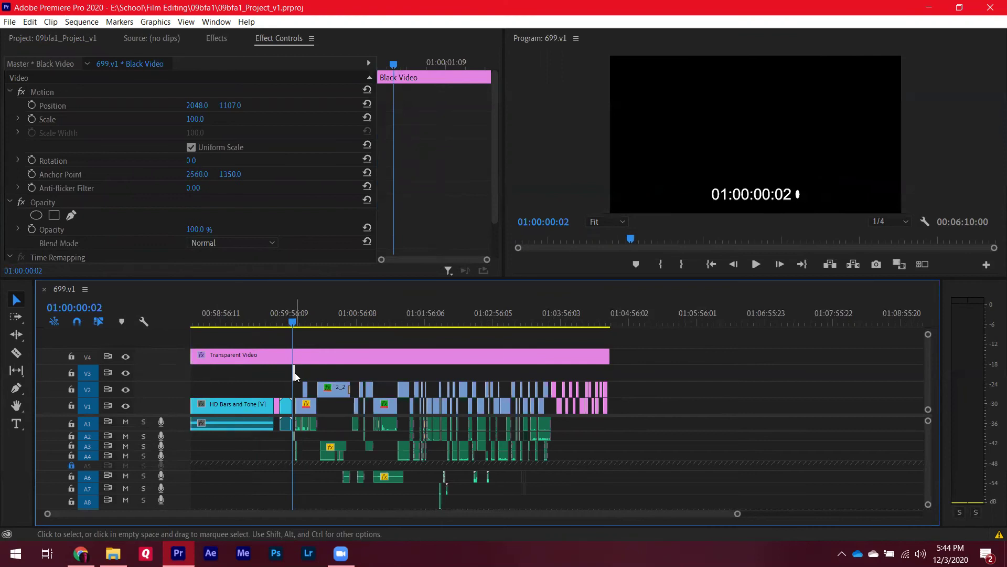
left_click(290, 317)
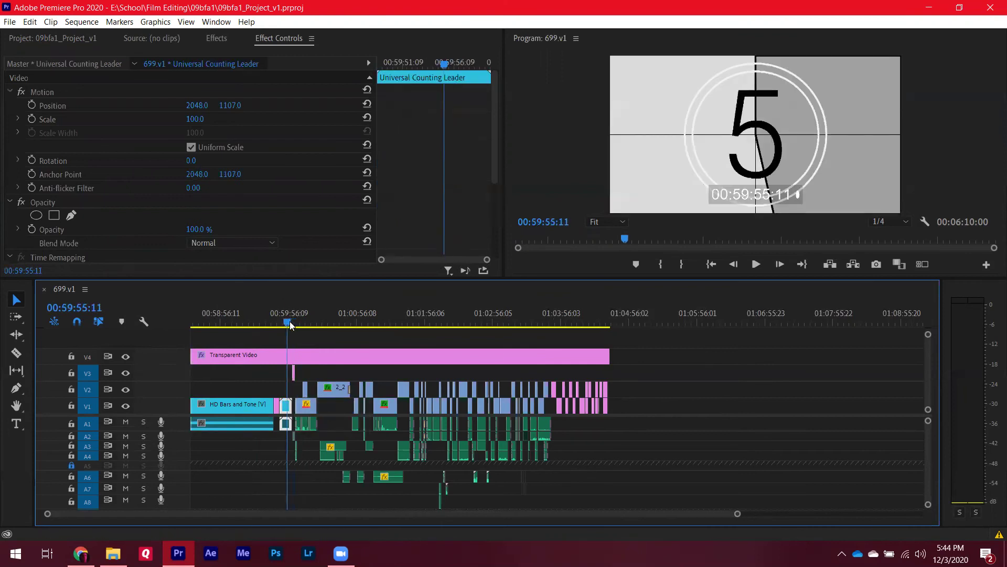
left_click_drag(289, 321, 279, 324)
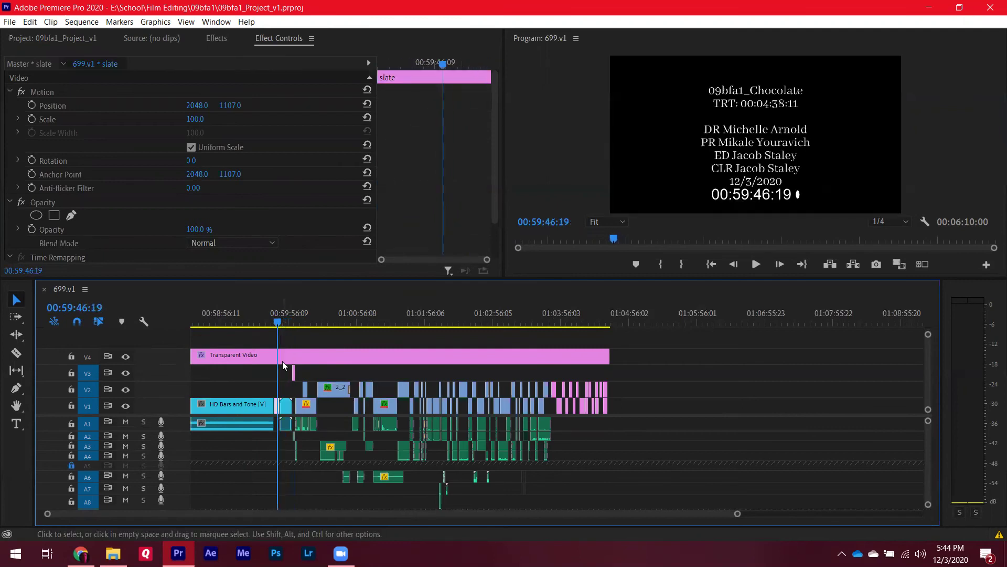
Locate the Legacy Title option among the new file types without creating a title
left_click(9, 23)
mouse_move(26, 37)
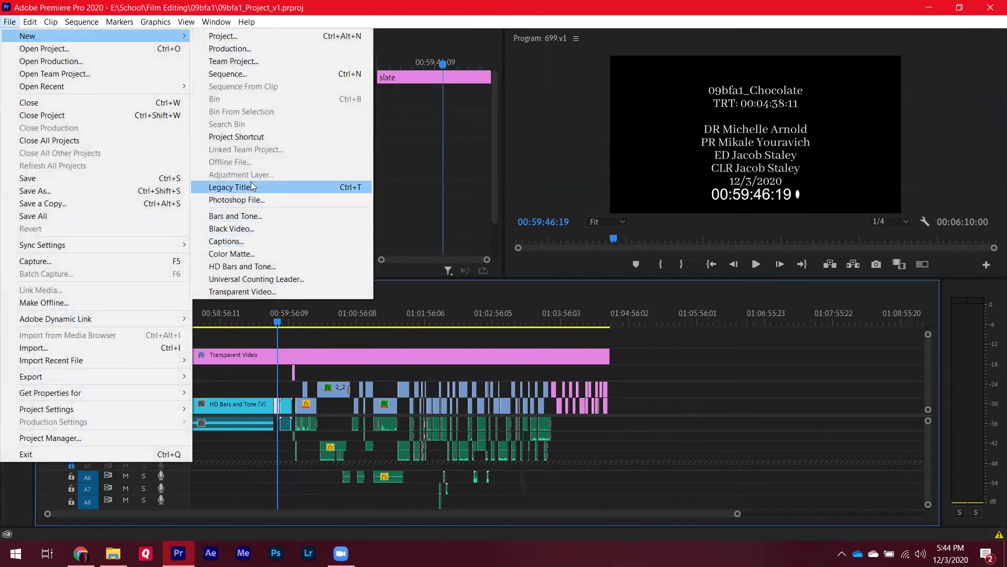
left_click(718, 366)
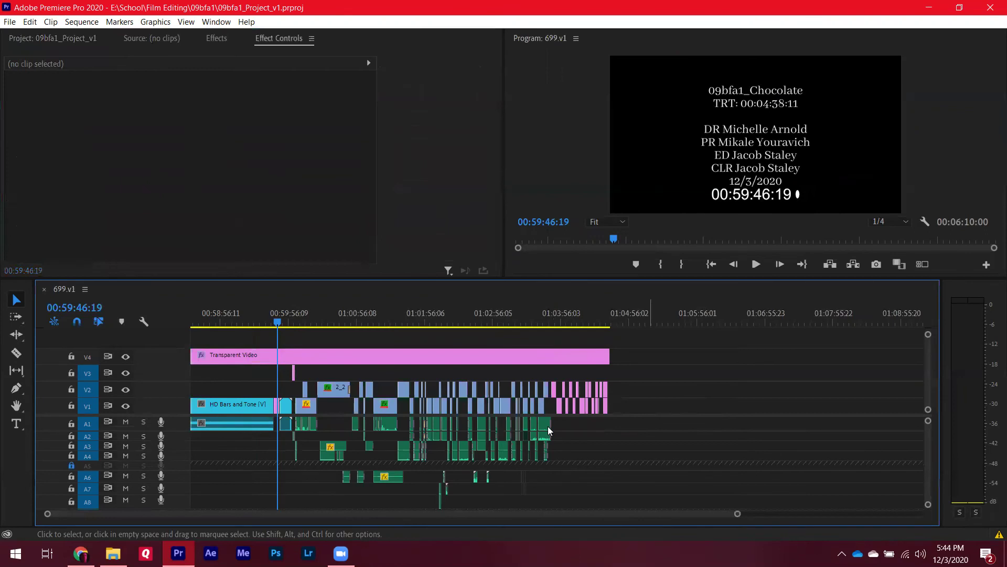
Preview the head of sequence 699.v1 from HD Bars and Tone through the counting leader into the Black Video
left_click(278, 410)
left_click(274, 315)
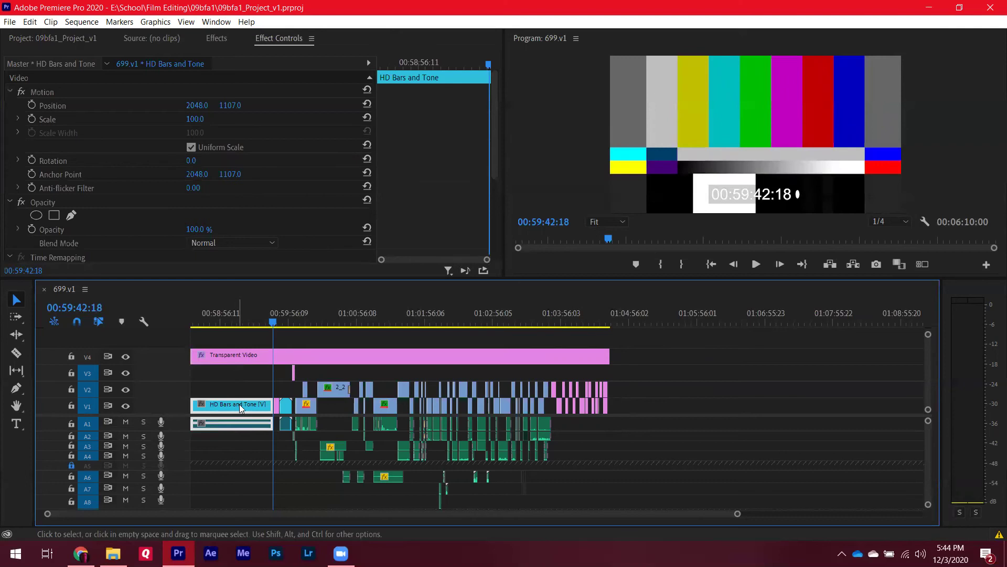
left_click_drag(260, 314, 293, 314)
left_click(263, 314)
key("space")
key("j")
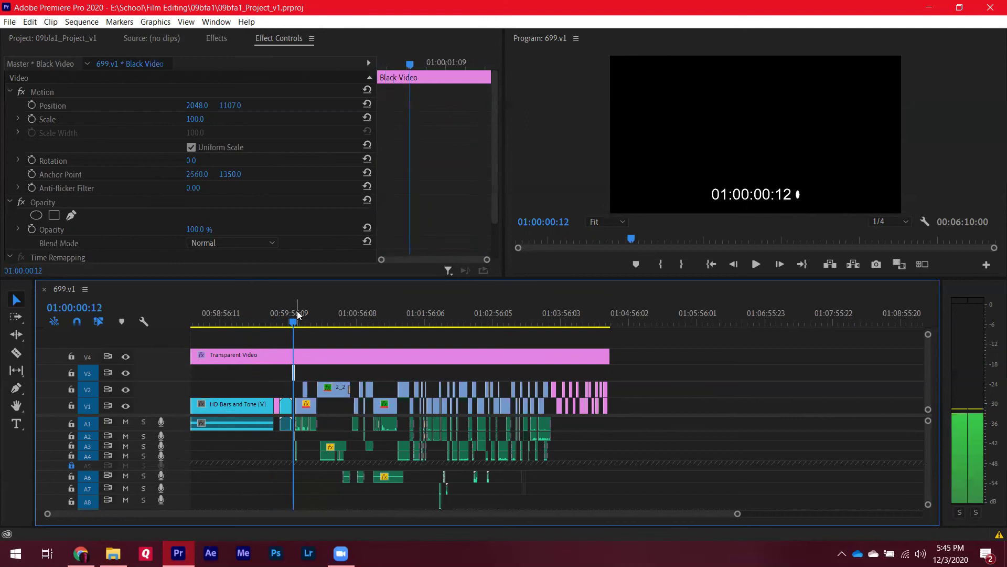
Step the playhead back to exactly 01:00:00:00, the first frame after the counting leader
key("Left")
key("Left")
key("Left")
key("Left")
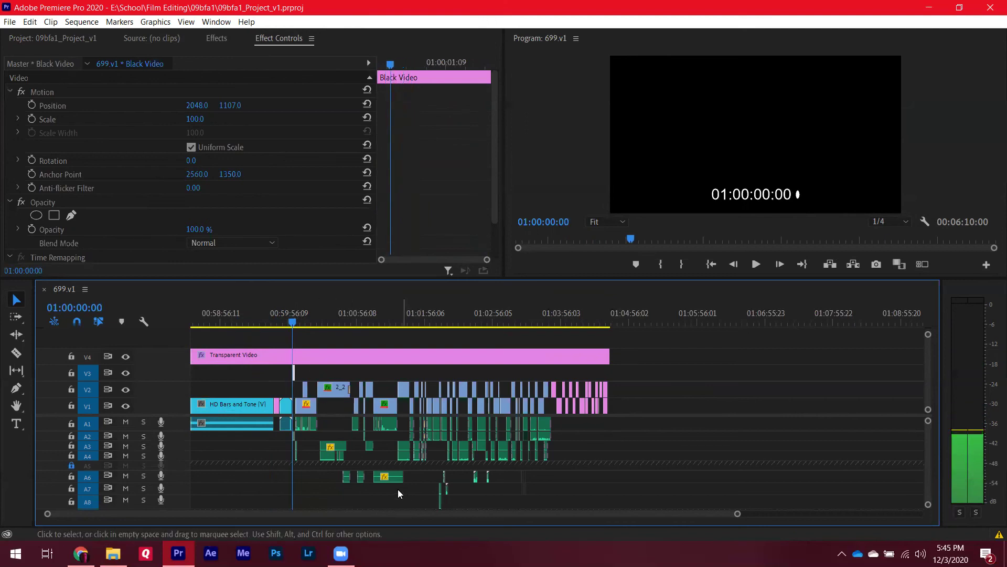
Examine the clips around the 01:00:00:00 mark and scrub through the film to 01:04:54:08, past the end credits
key("equal")
key("equal")
key("equal")
key("equal")
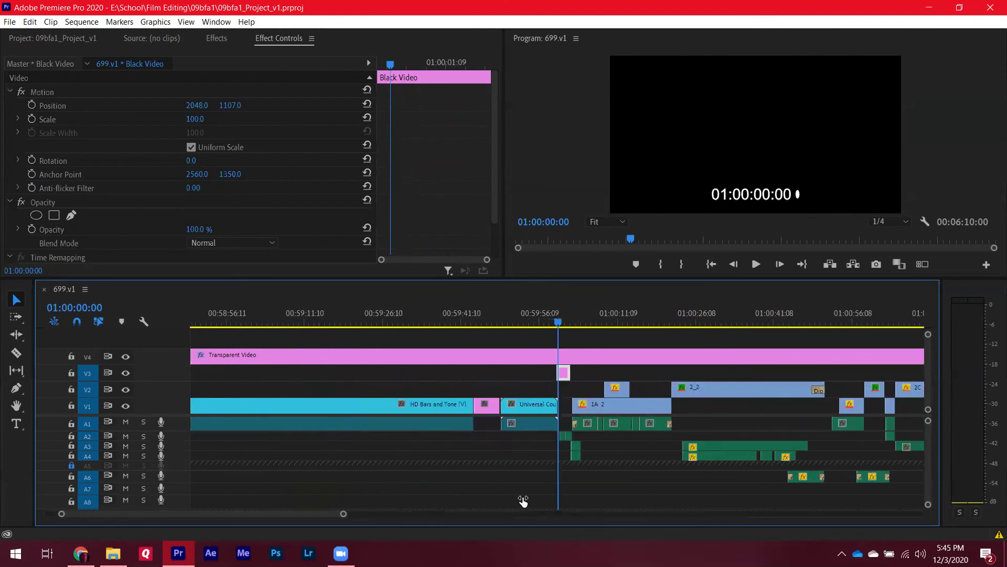
key("minus")
key("minus")
key("minus")
key("minus")
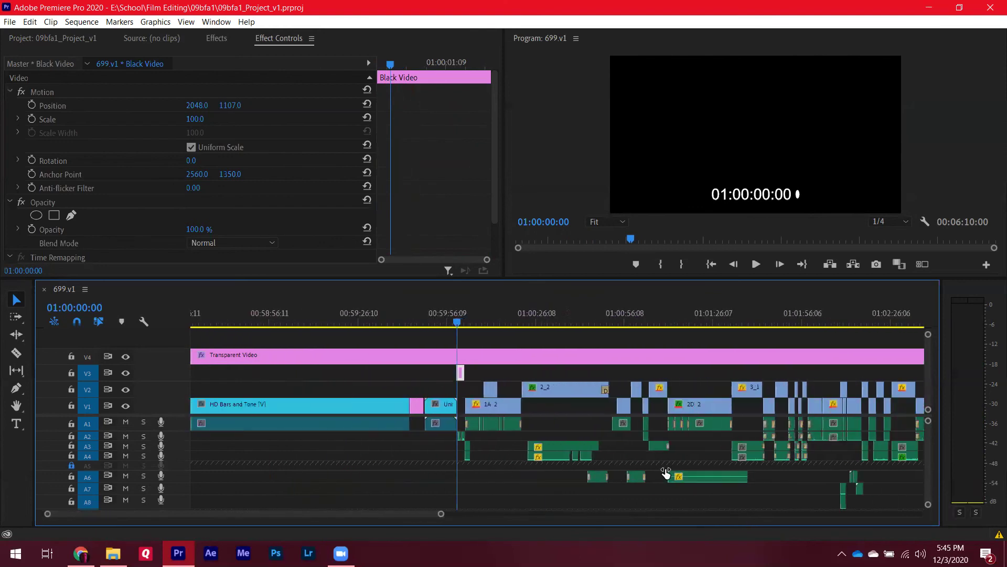
key("minus")
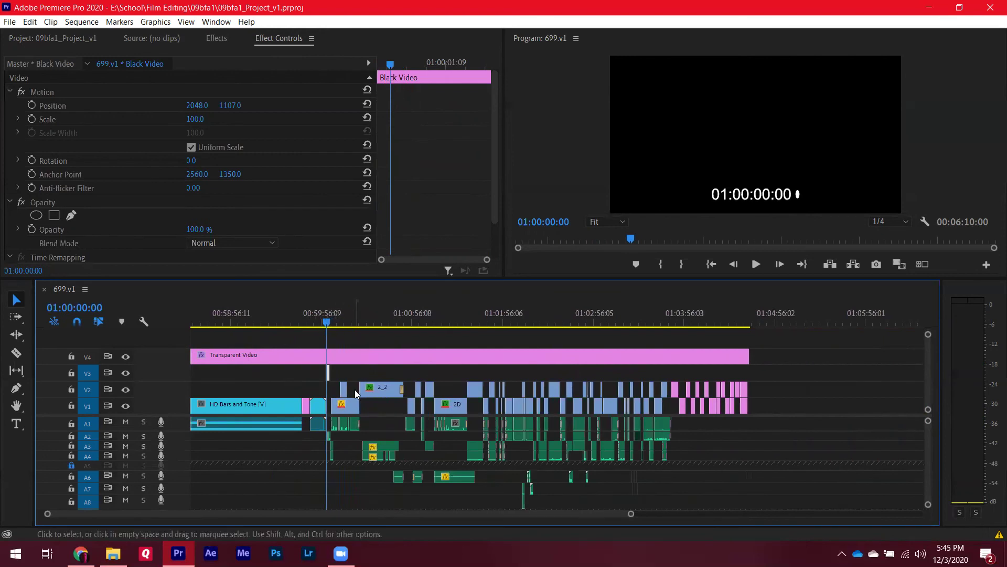
left_click_drag(326, 328, 772, 302)
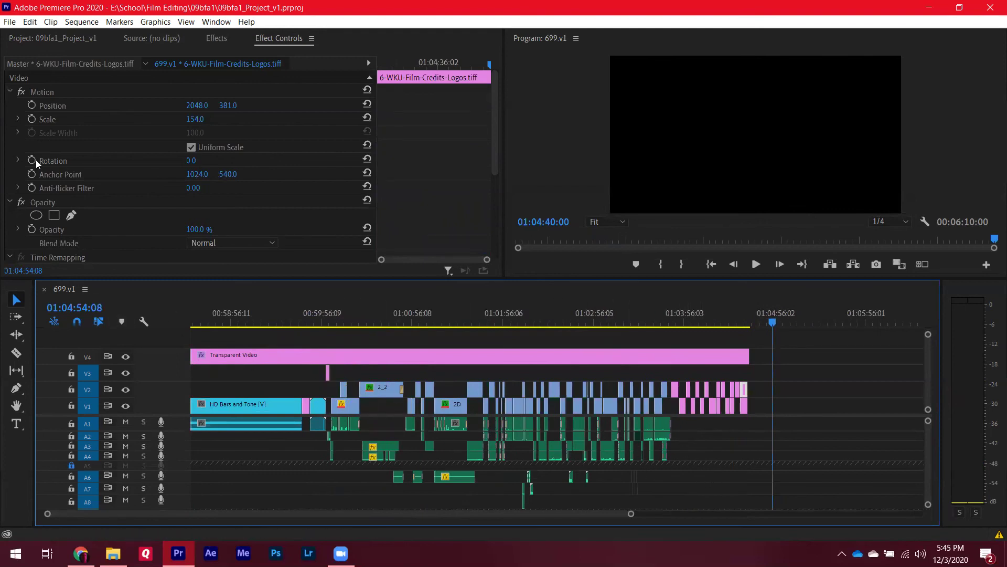
Review the AAF export settings for 699.v1, including bits per sample and the audio format choices, and cancel without exporting
left_click(9, 22)
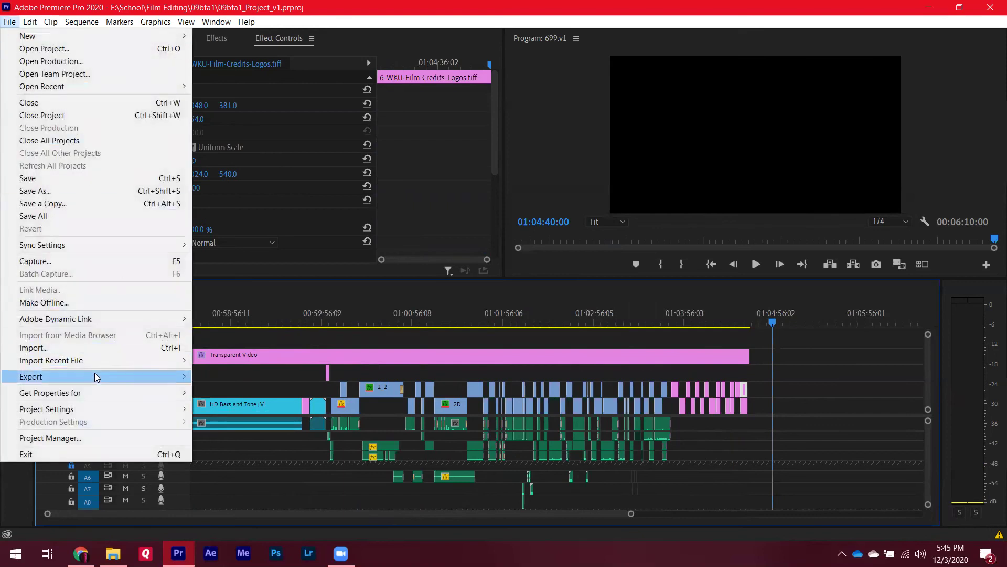
mouse_move(95, 373)
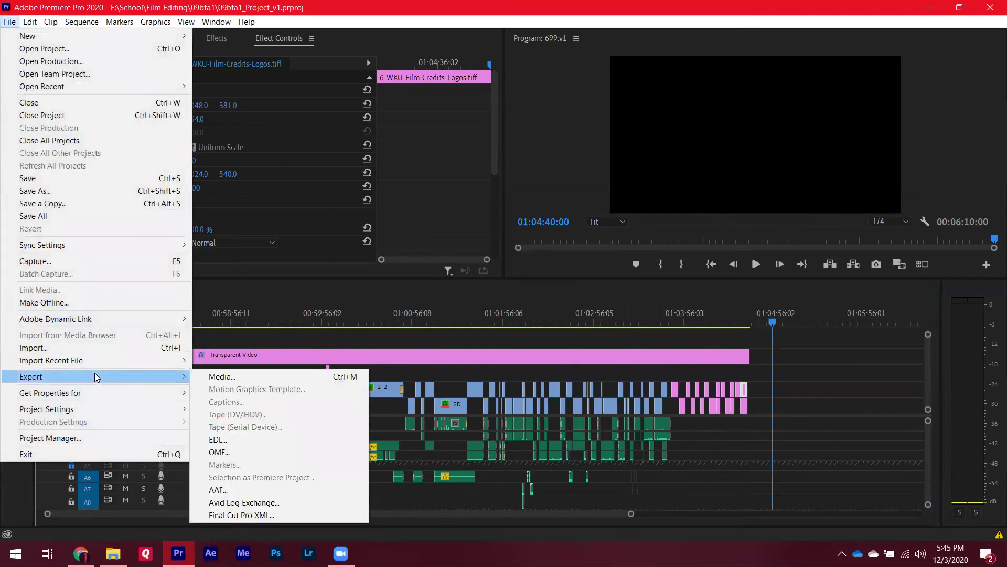
left_click(267, 490)
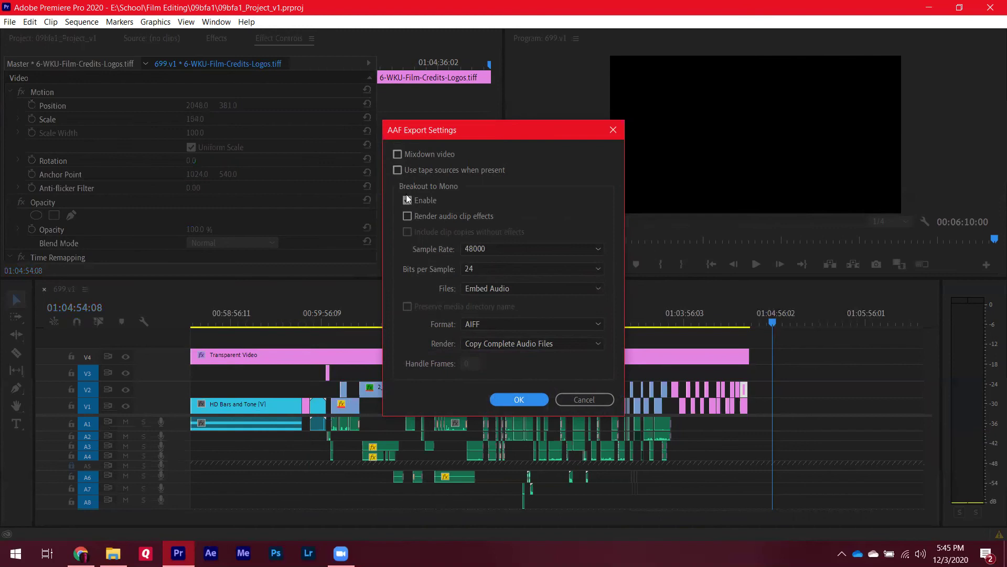
left_click(473, 273)
left_click(466, 275)
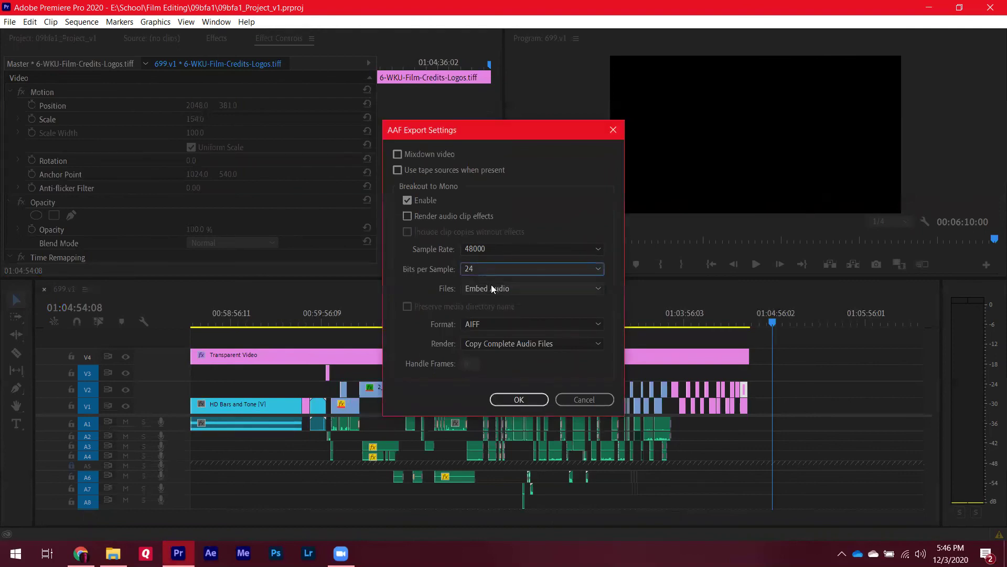
left_click(489, 326)
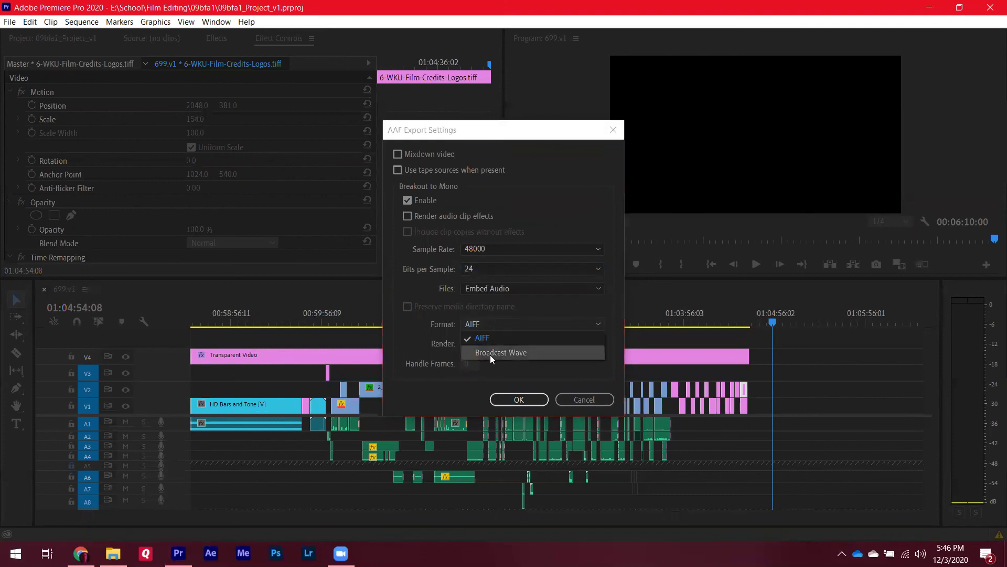
left_click(498, 326)
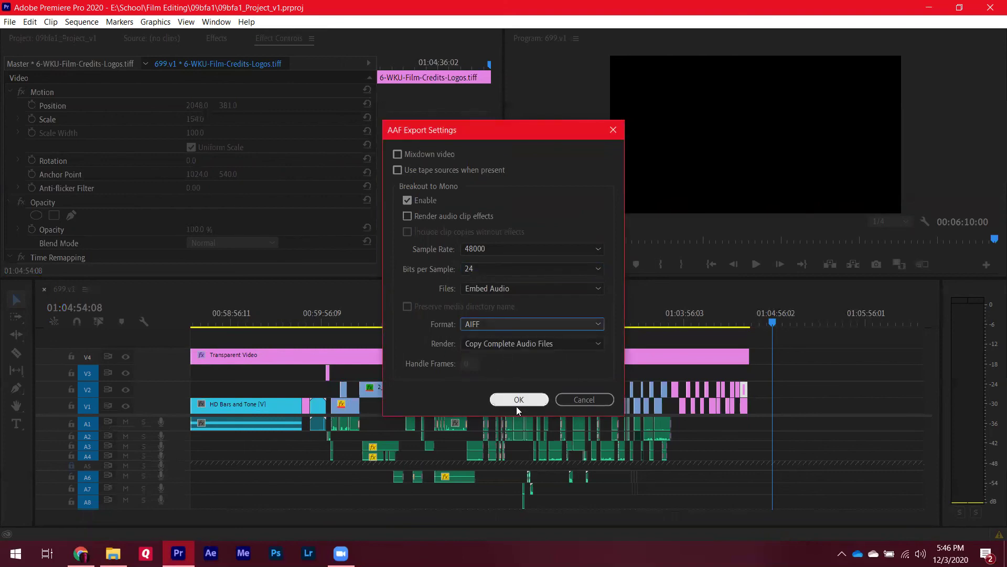
left_click(595, 400)
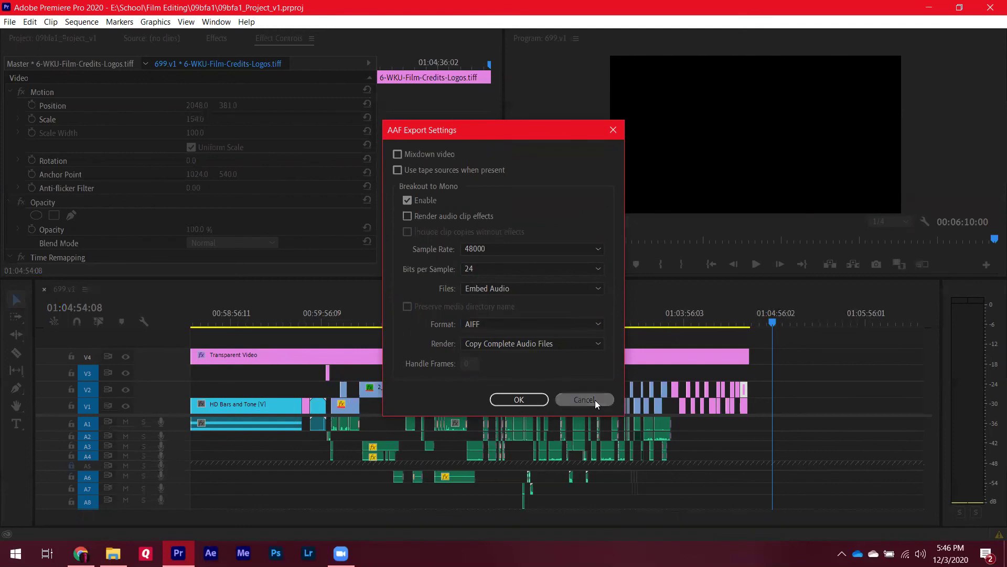
Switch to File Explorer, open Deliverables > 09bfa1_Sound Deliverables in the 09BFA1 folder, and select 09bfa1_Sound.aaf
left_click(113, 553)
double_click(488, 113)
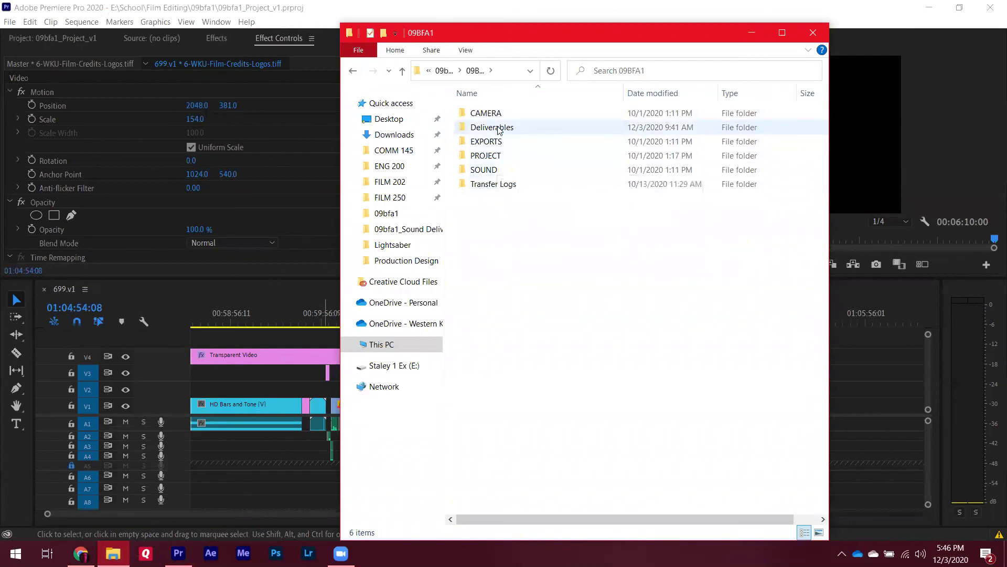
double_click(496, 127)
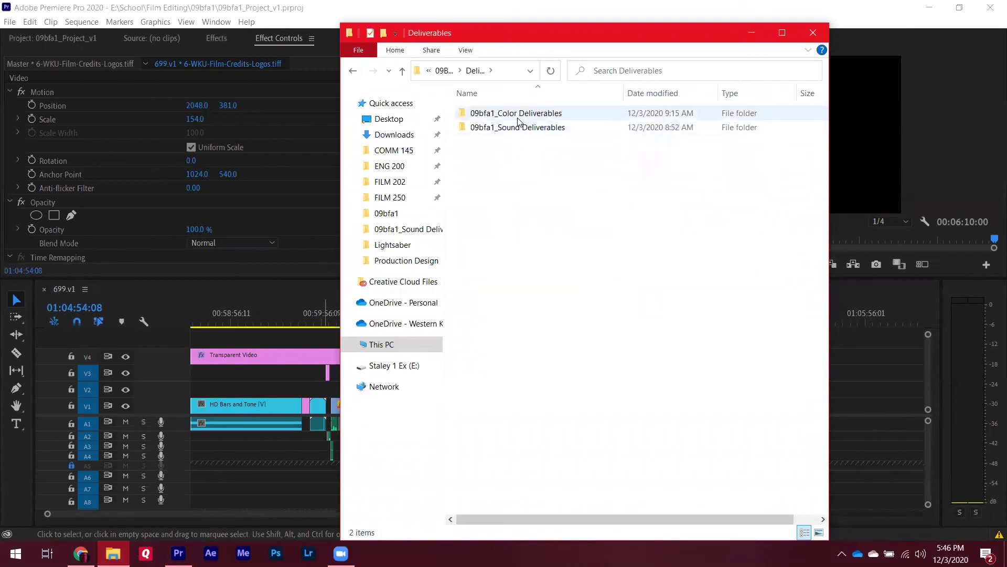
double_click(522, 129)
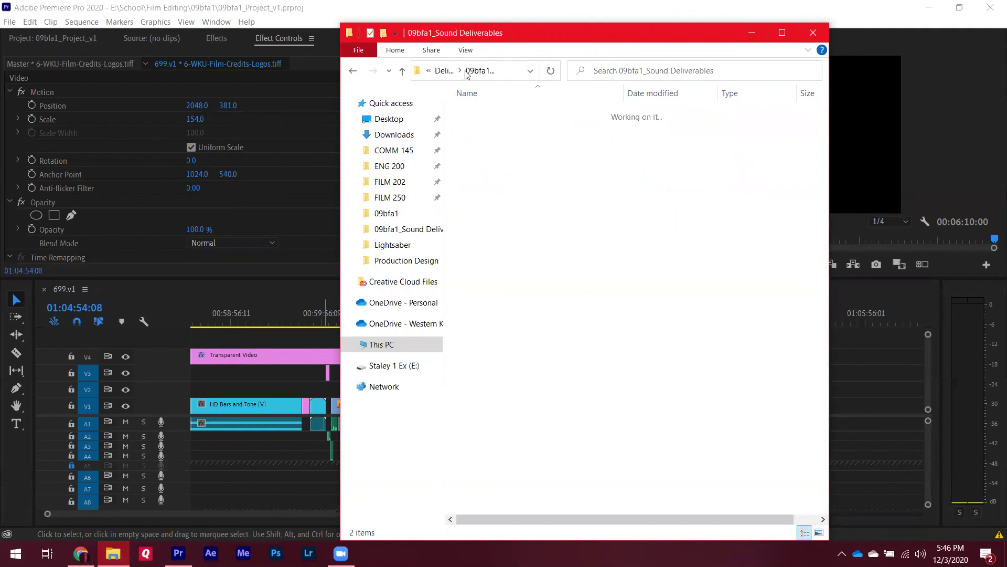
left_click(563, 134)
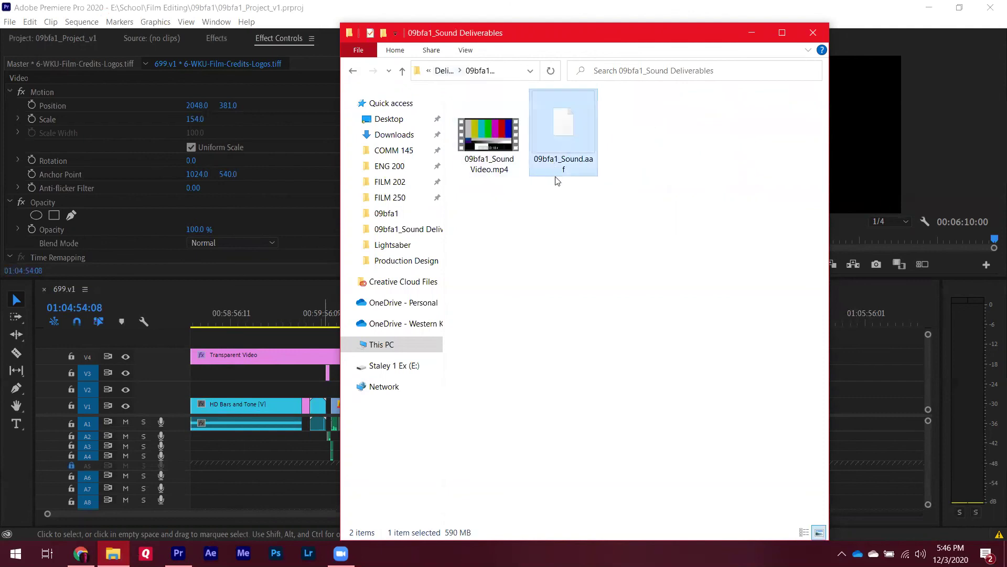
Return to Premiere Pro, open the media export settings for 699.v1, and look through the available formats, keeping H.264
left_click(212, 383)
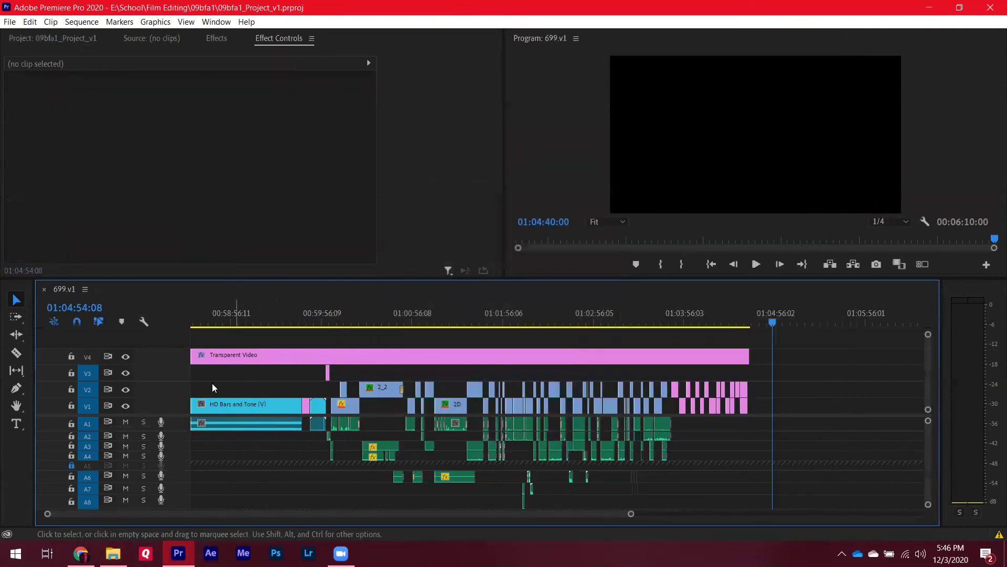
left_click(4, 23)
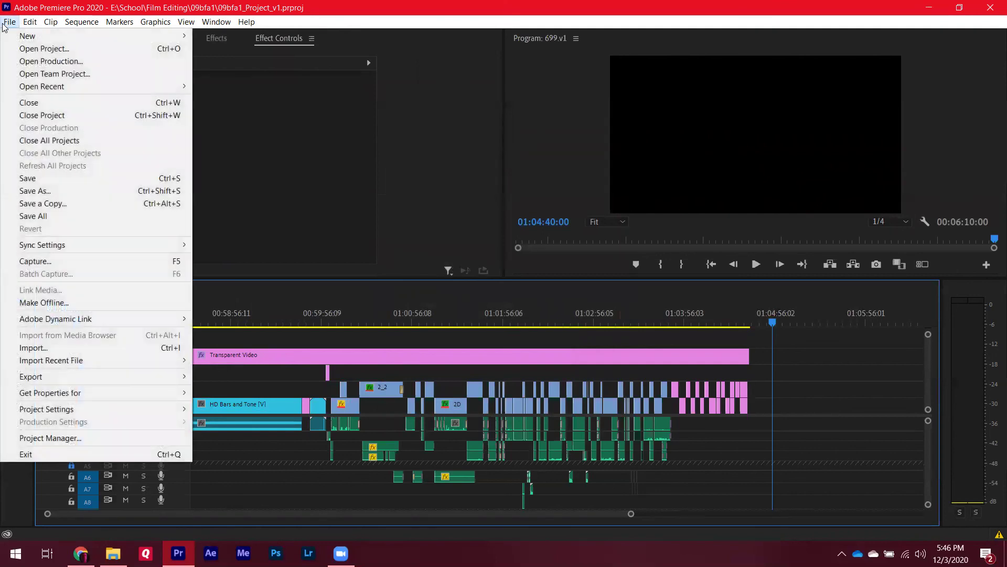
mouse_move(60, 377)
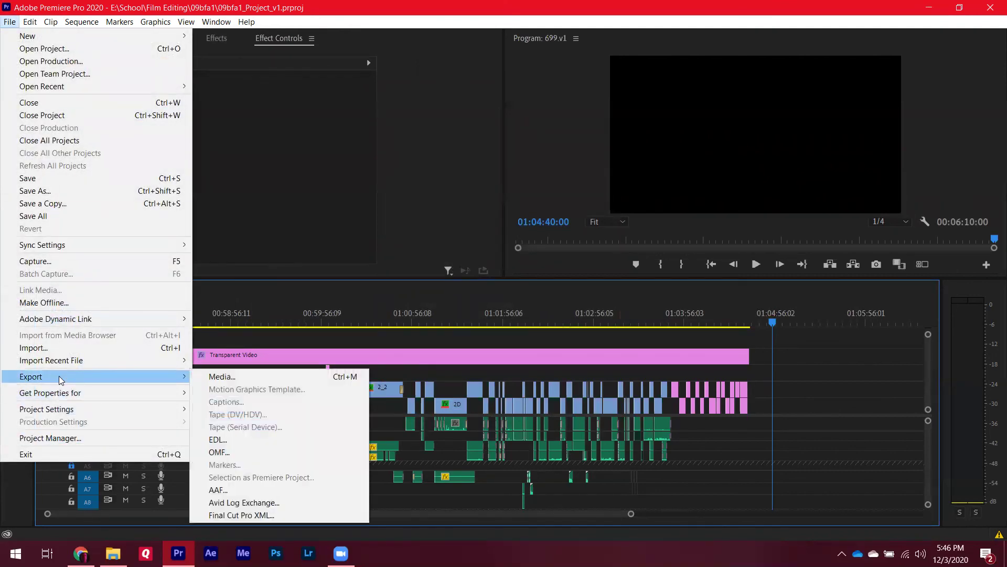
left_click(220, 377)
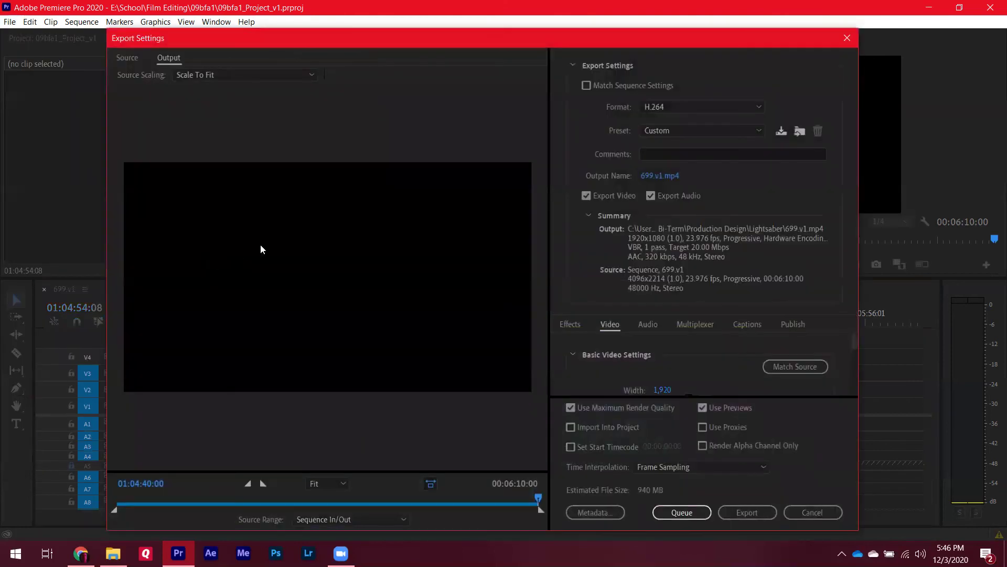
left_click(667, 106)
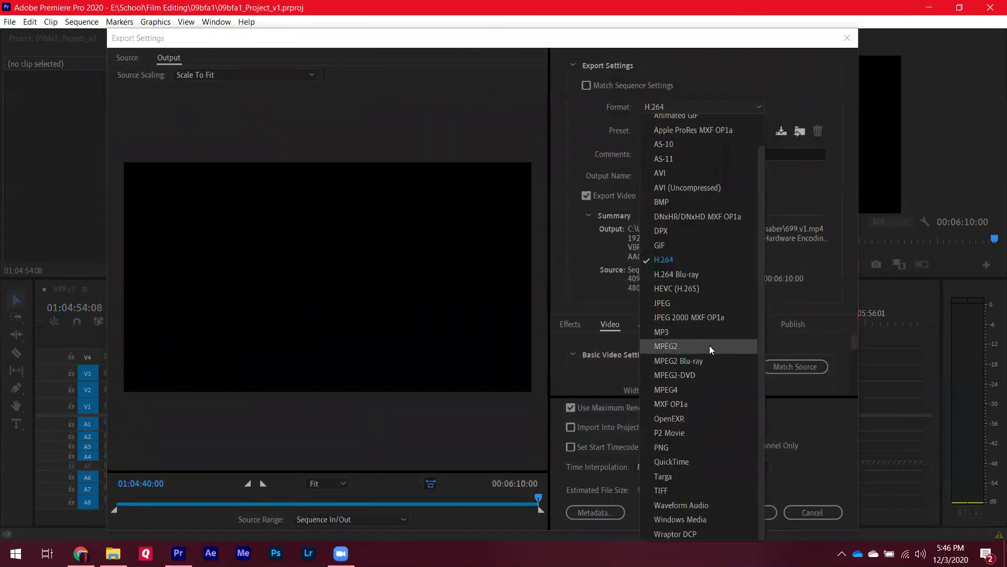
left_click(693, 103)
Check the output name's save location and the list of H.264 presets, and leave the export settings without exporting
left_click(660, 176)
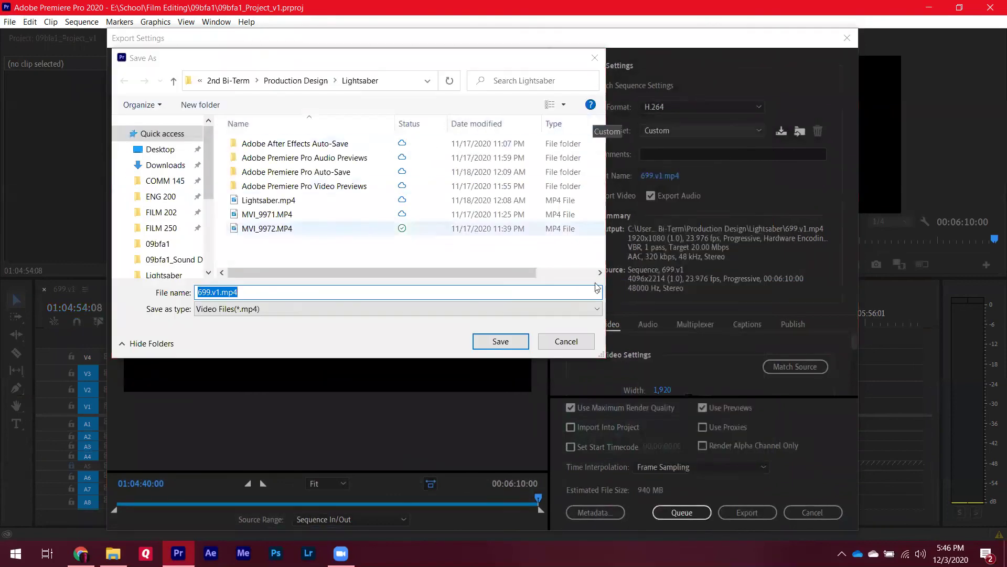
key("Escape")
left_click(682, 135)
scroll(704, 274, "down", 5)
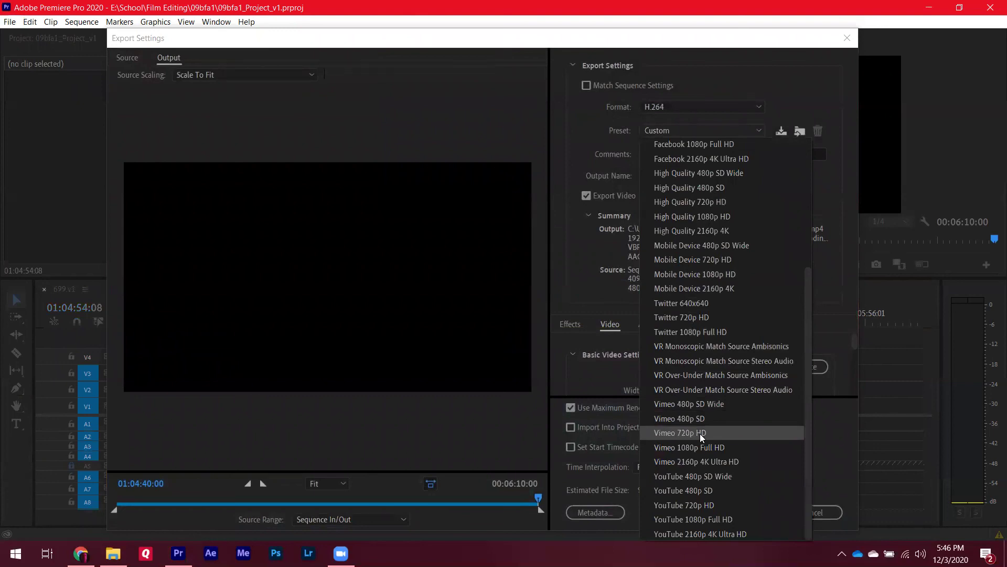
left_click(843, 194)
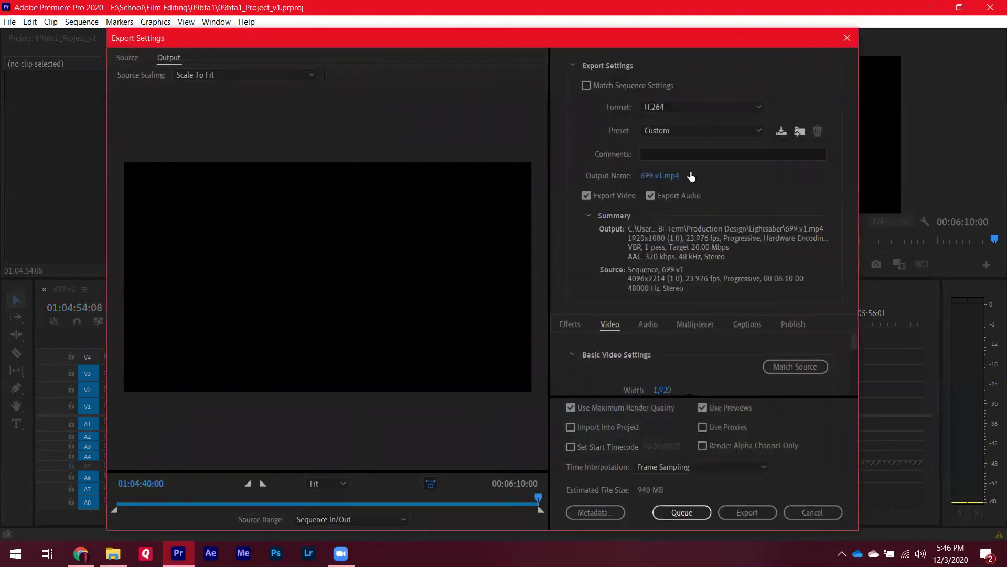
left_click(771, 514)
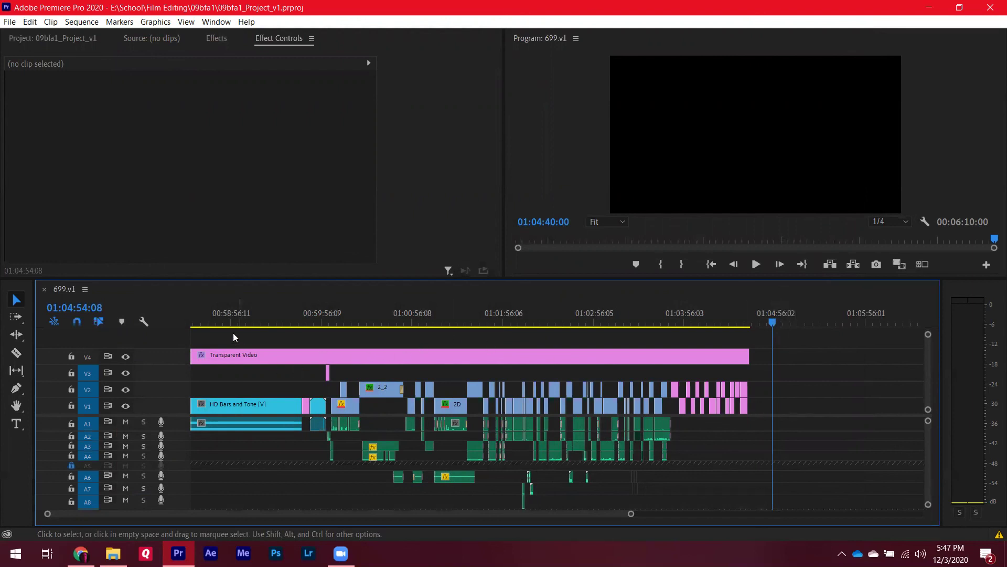
Open sequence 599.v1 from the 599_Color Delivery bin and close the 699.v1 timeline
key("Home")
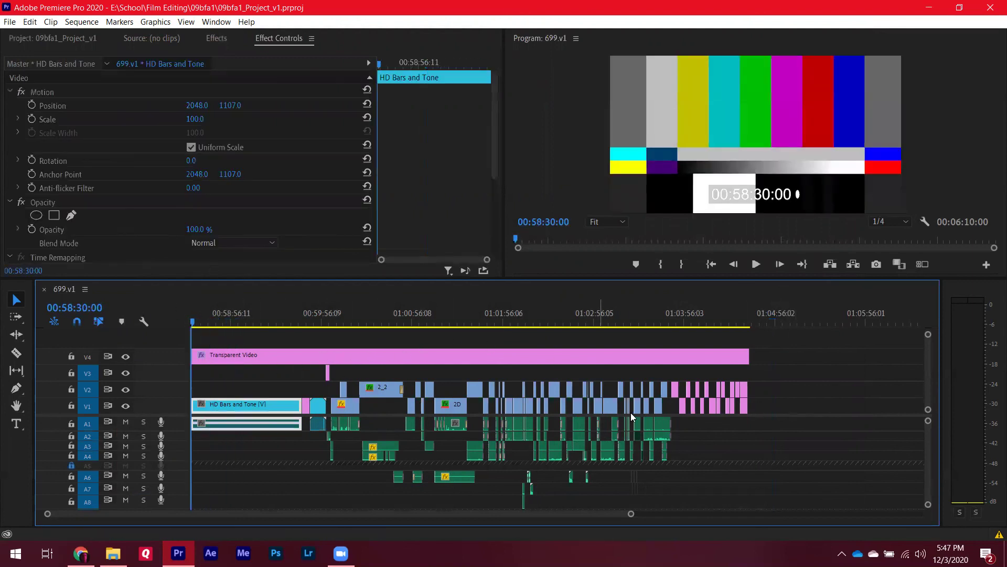
left_click(53, 38)
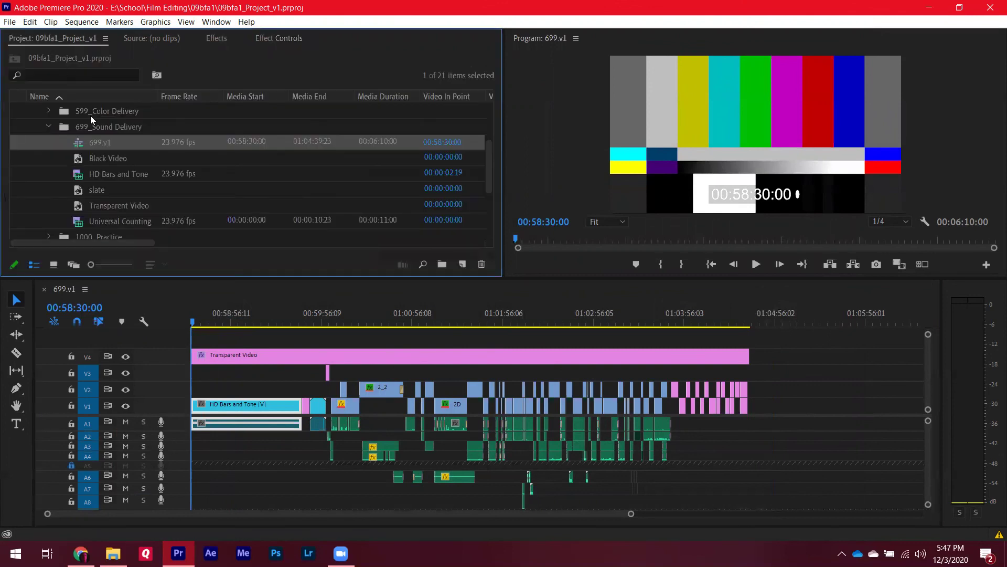
left_click(48, 127)
left_click(96, 119)
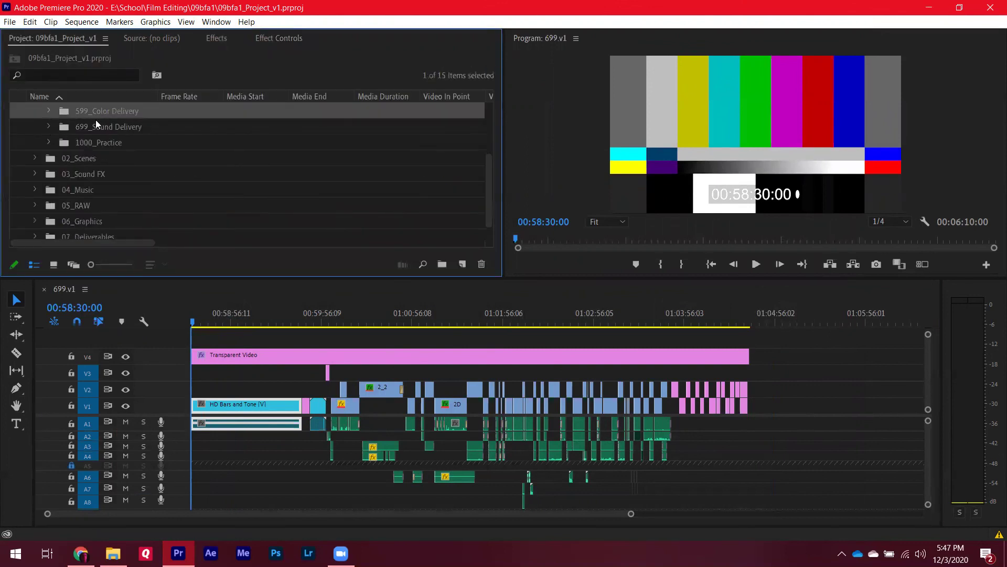
left_click(49, 112)
double_click(82, 128)
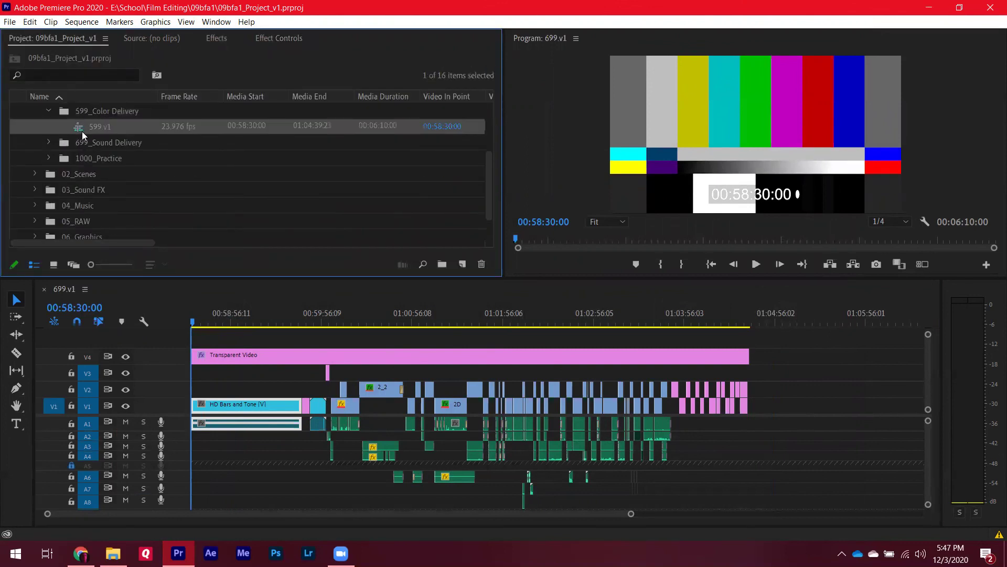
left_click(44, 289)
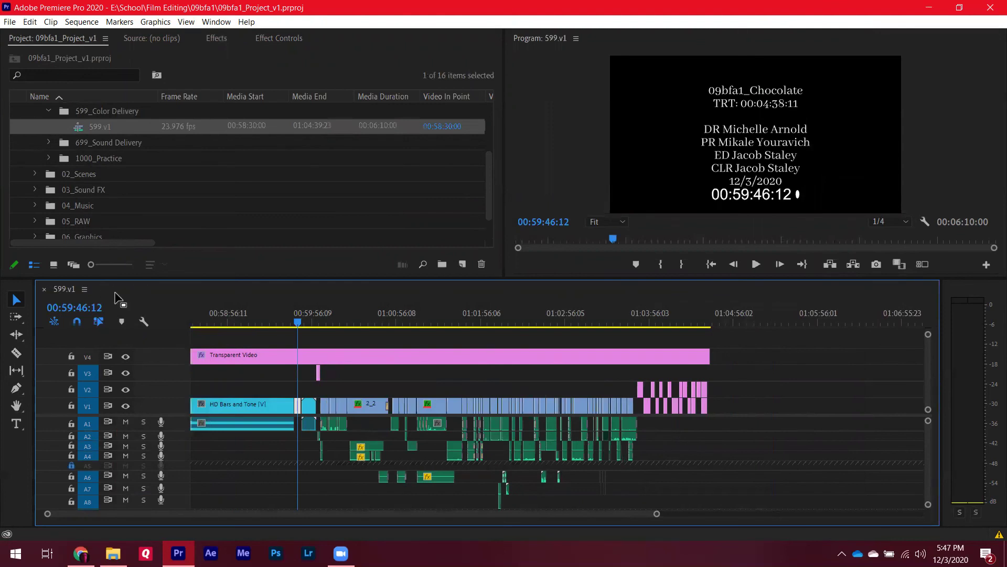
Review sequence 599.v1 from HD Bars and Tone to the black after the end credits, and check the sequence bins
left_click(190, 325)
key("space")
left_click(343, 326)
left_click_drag(343, 341, 709, 361)
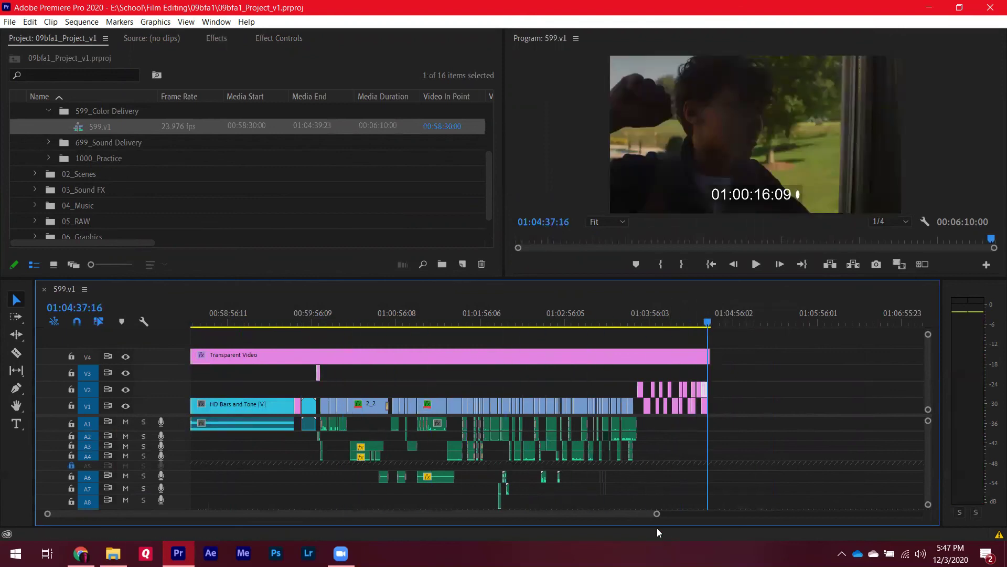
key("=")
key("=")
key("=")
key("=")
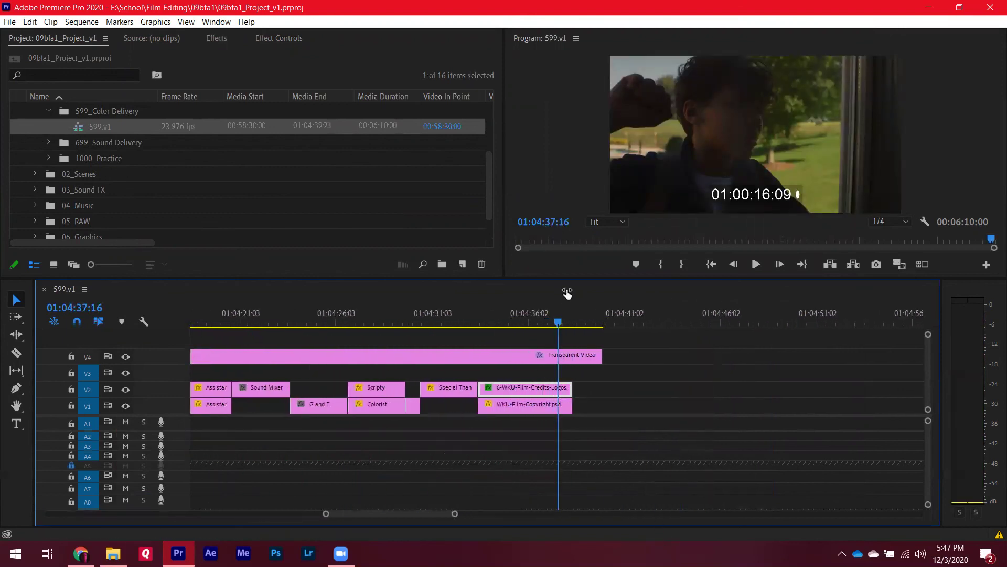
left_click(584, 321)
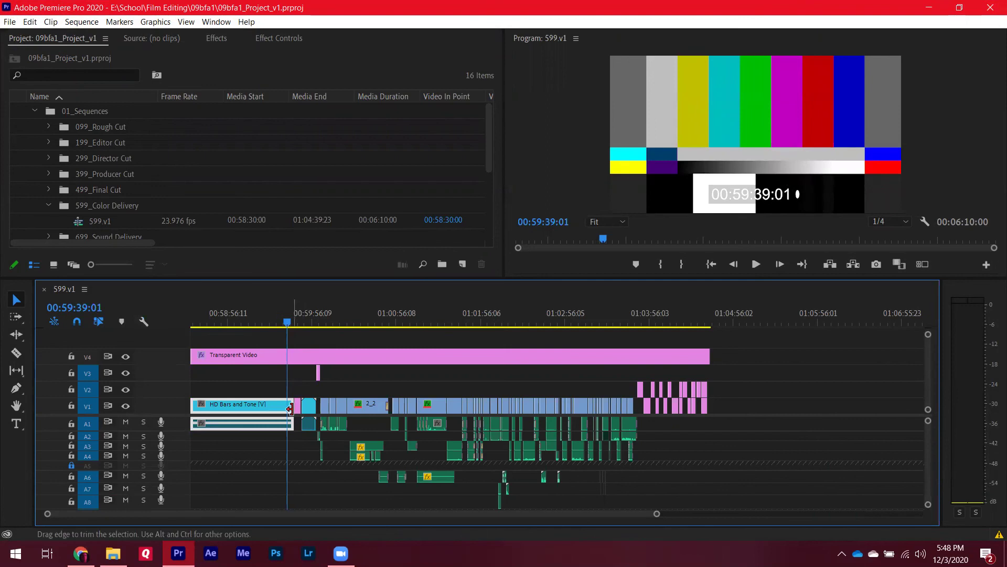
scroll(426, 435, "down", 1)
scroll(420, 437, "up", 1)
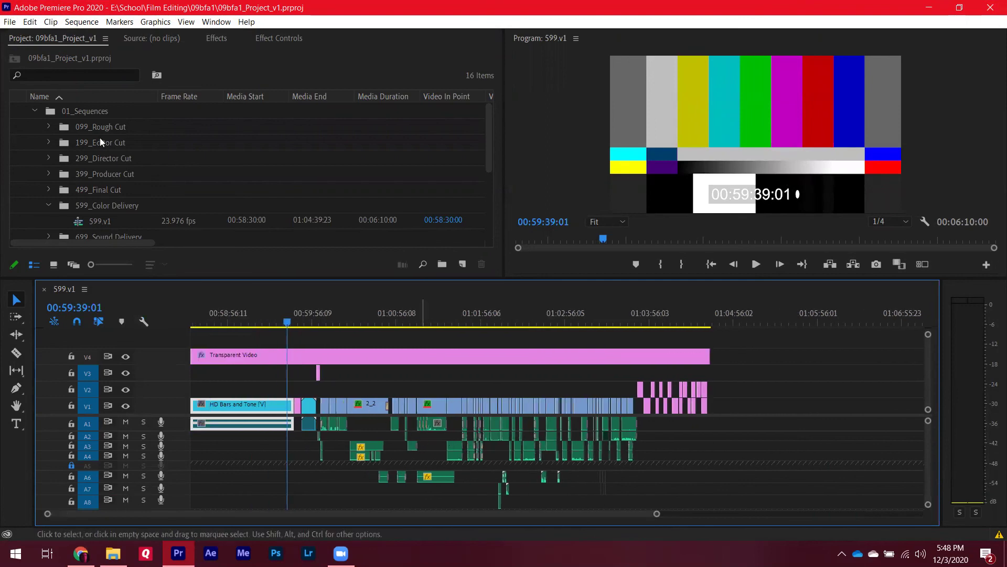
Open the Final Cut Pro XML export for 599.v1 and browse to the 09bfa1_Color Deliverables folder inside School's Film Editing project folders
left_click(10, 21)
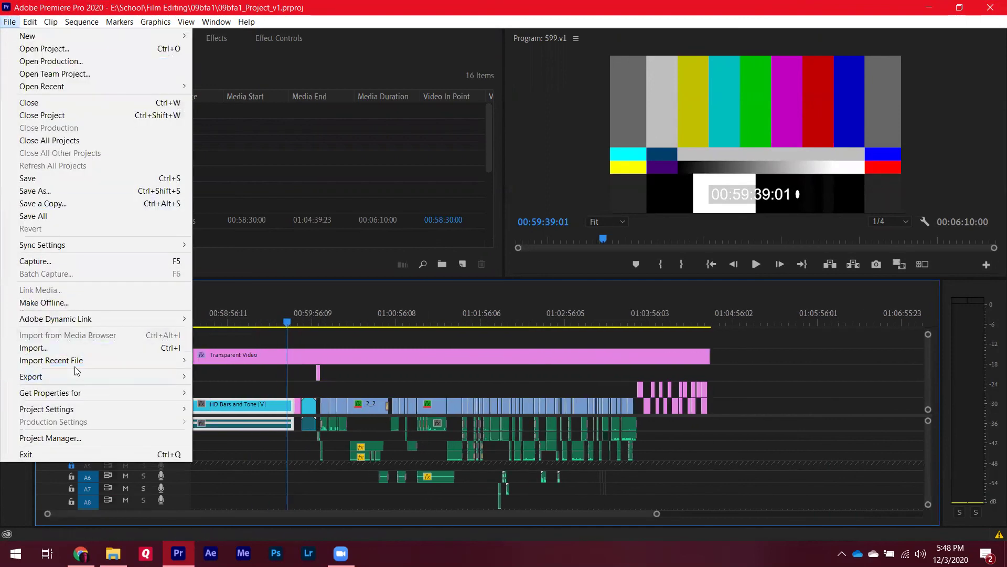
mouse_move(83, 376)
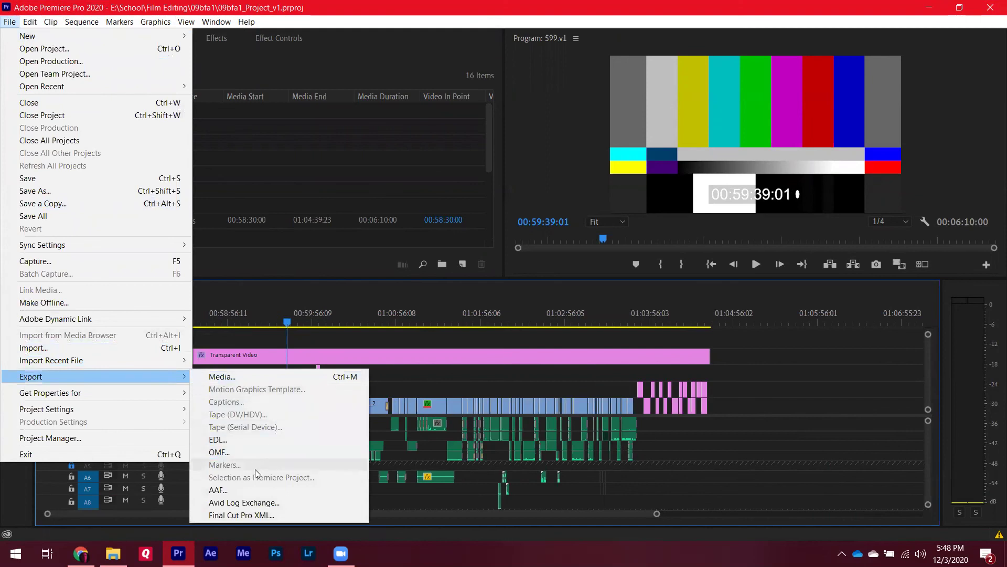
left_click(241, 515)
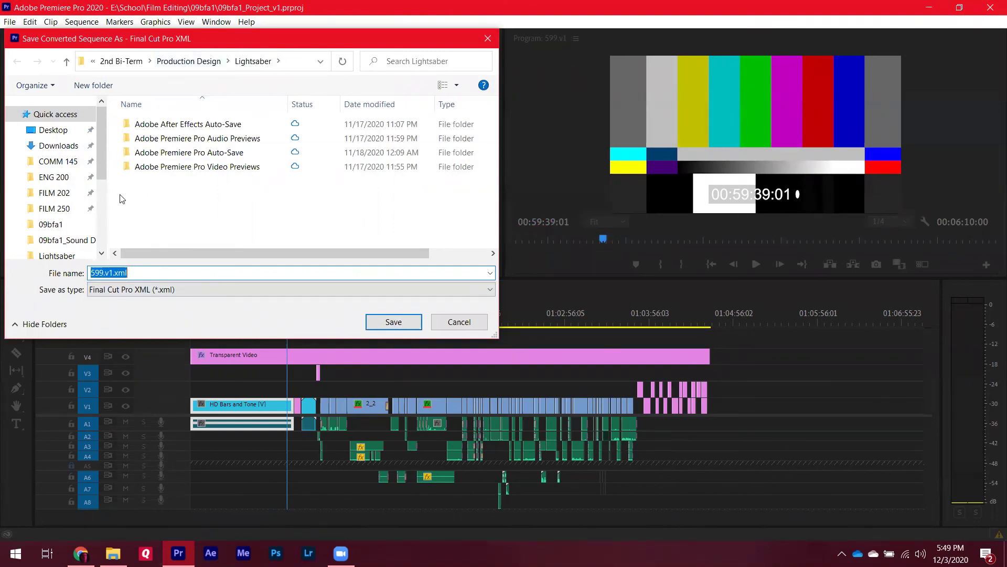
scroll(102, 190, "down", 4)
left_click(58, 224)
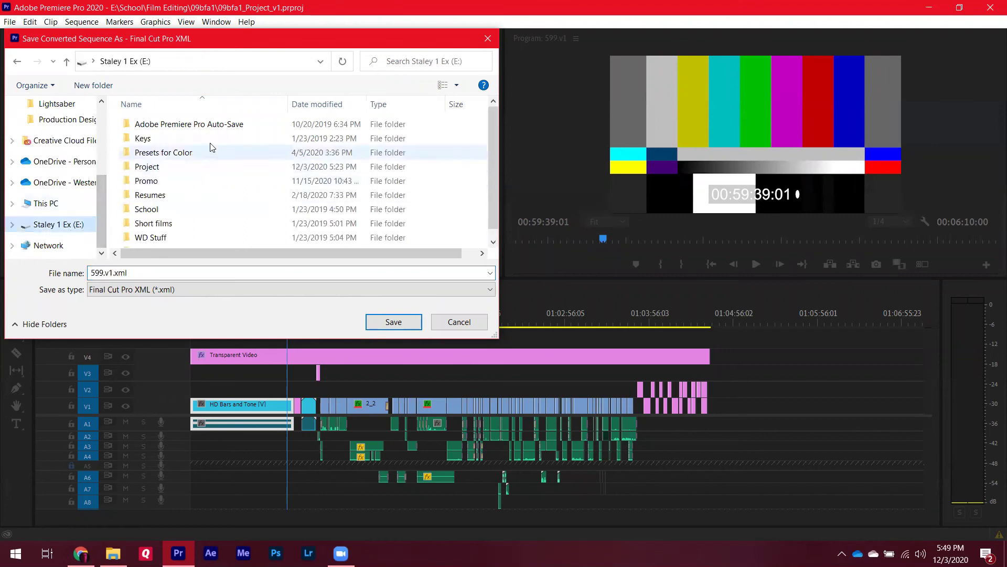
double_click(173, 208)
double_click(183, 148)
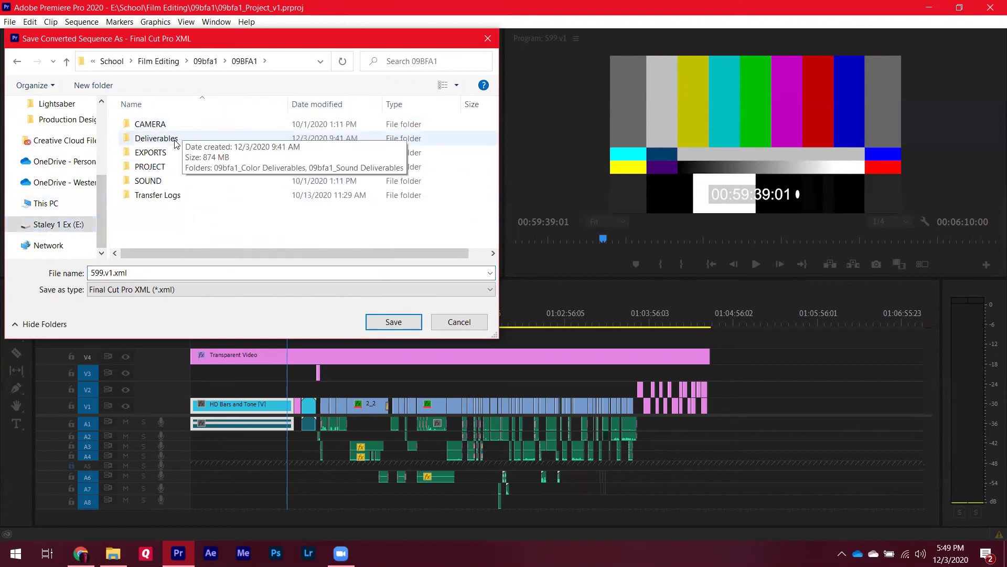
double_click(175, 139)
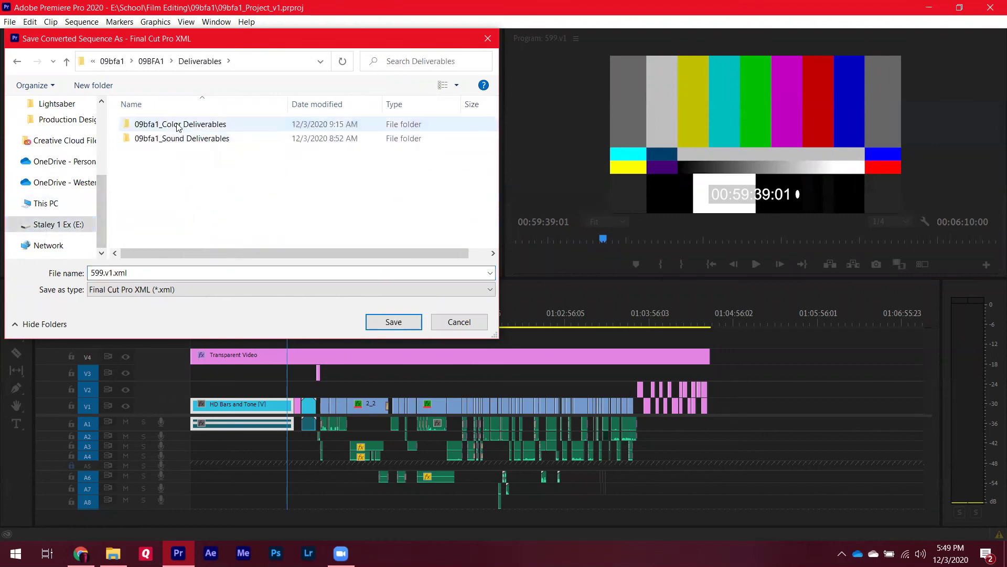
double_click(178, 126)
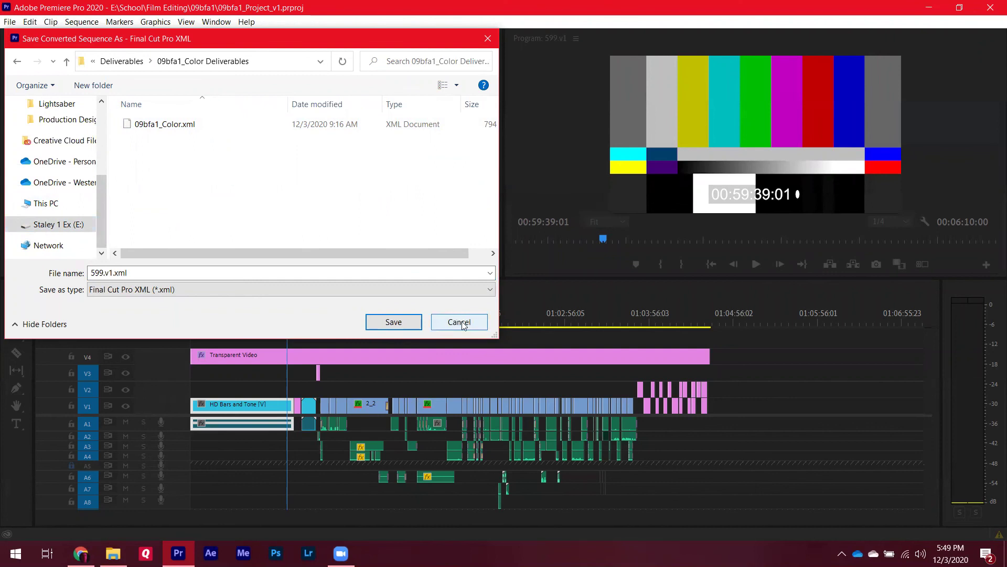
Browse back up to the 09BFA1 folder to view its subfolders, and cancel the XML export
left_click(134, 62)
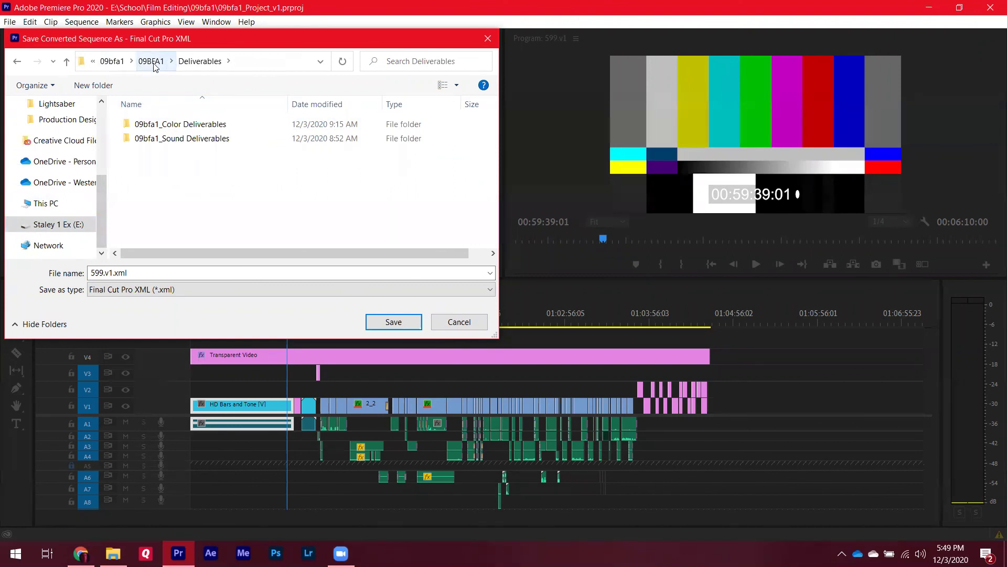
left_click(111, 61)
double_click(164, 128)
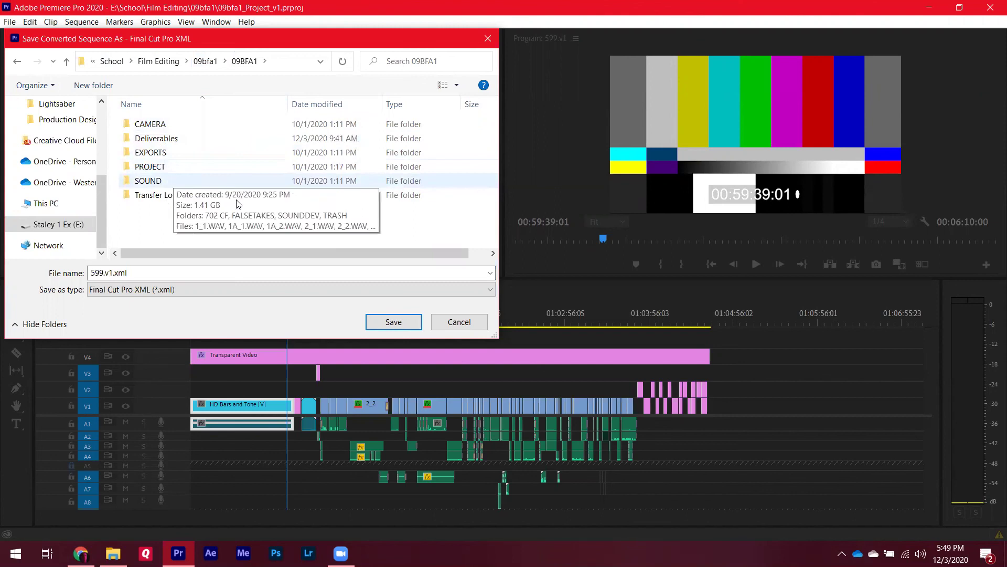
left_click(460, 319)
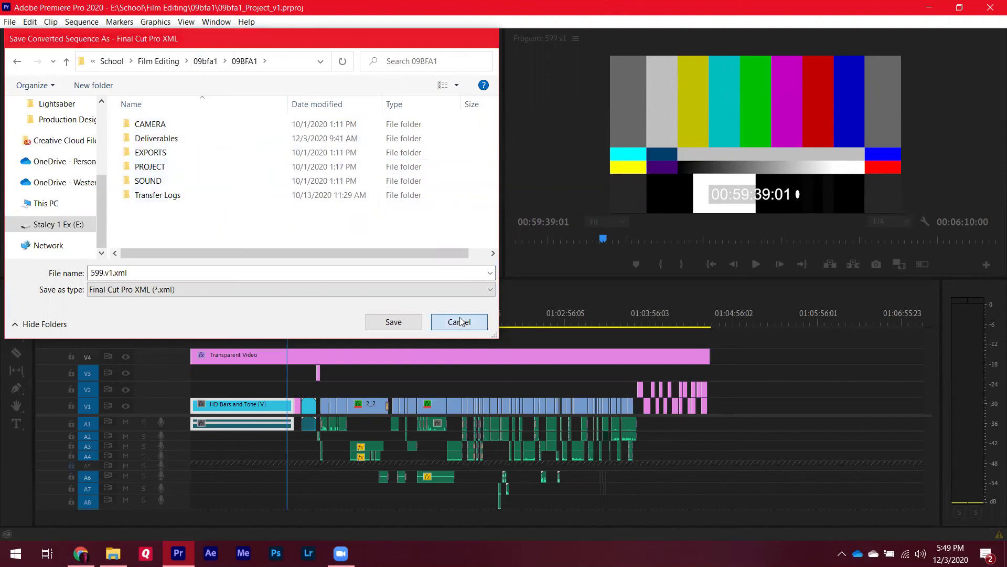